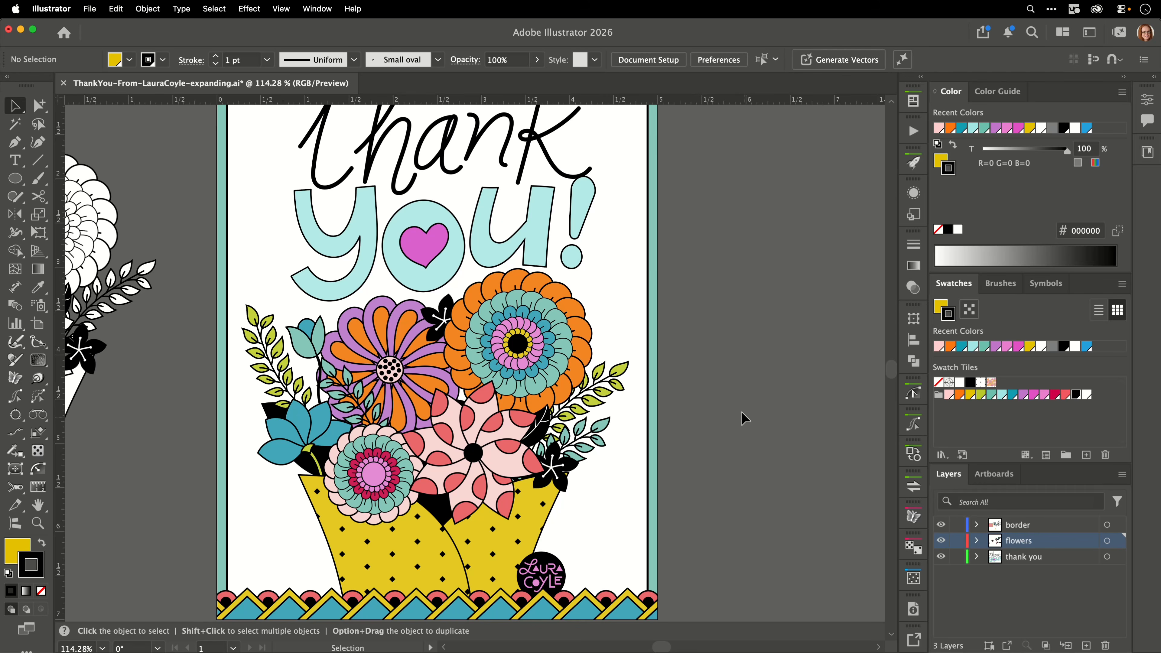
# - Locate the purple and orange flower with the plain pink centre on the pasteboard and select its petal repeat
pyautogui.moveTo(737, 405); pyautogui.dragTo(532, 480)
pyautogui.moveTo(653, 521); pyautogui.dragTo(177, 373)
pyautogui.moveTo(494, 423); pyautogui.dragTo(716, 392)
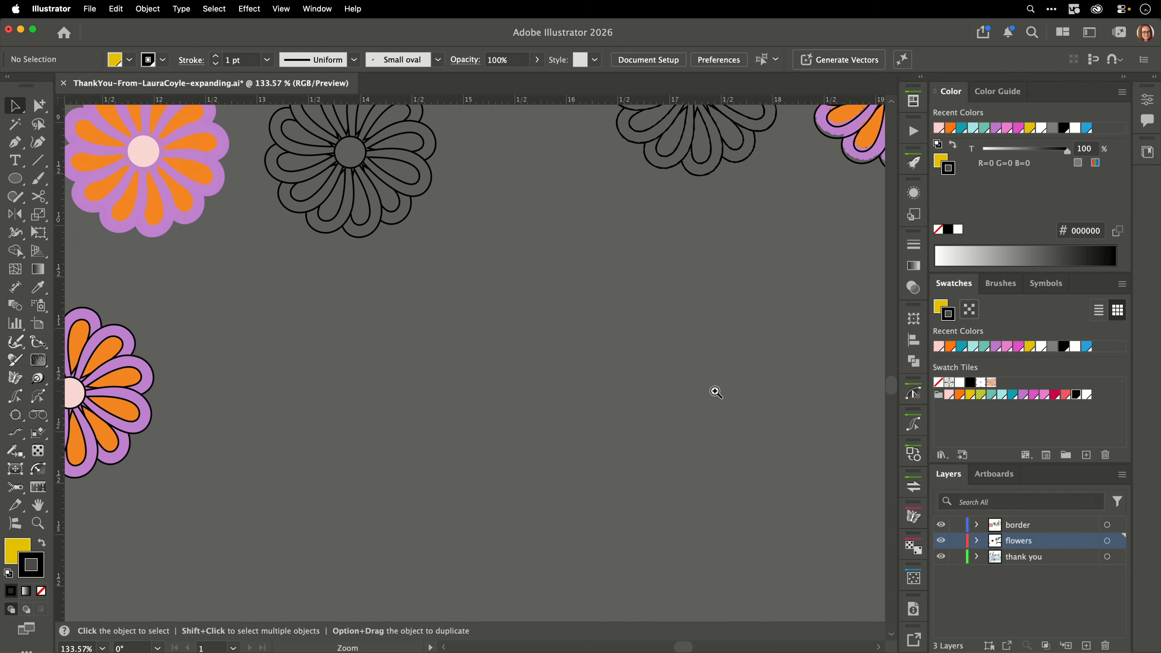
pyautogui.moveTo(255, 236); pyautogui.dragTo(344, 480)
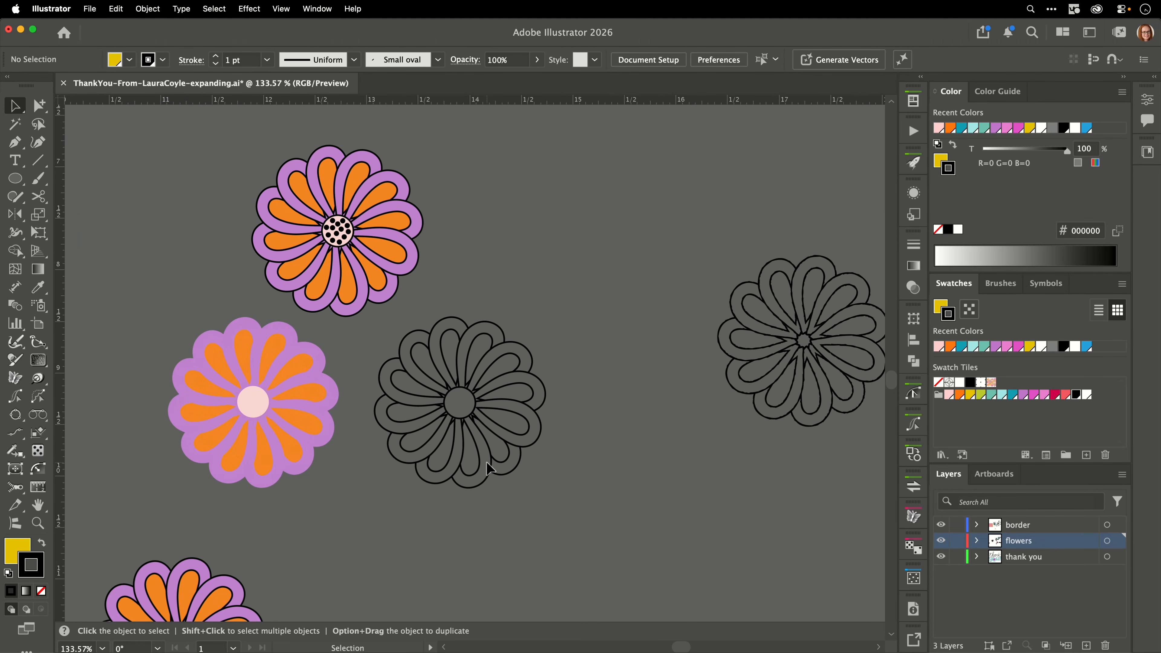
pyautogui.press('space')
pyautogui.press('space')
pyautogui.press('space')
pyautogui.moveTo(241, 539); pyautogui.dragTo(558, 306)
pyautogui.click(437, 359)
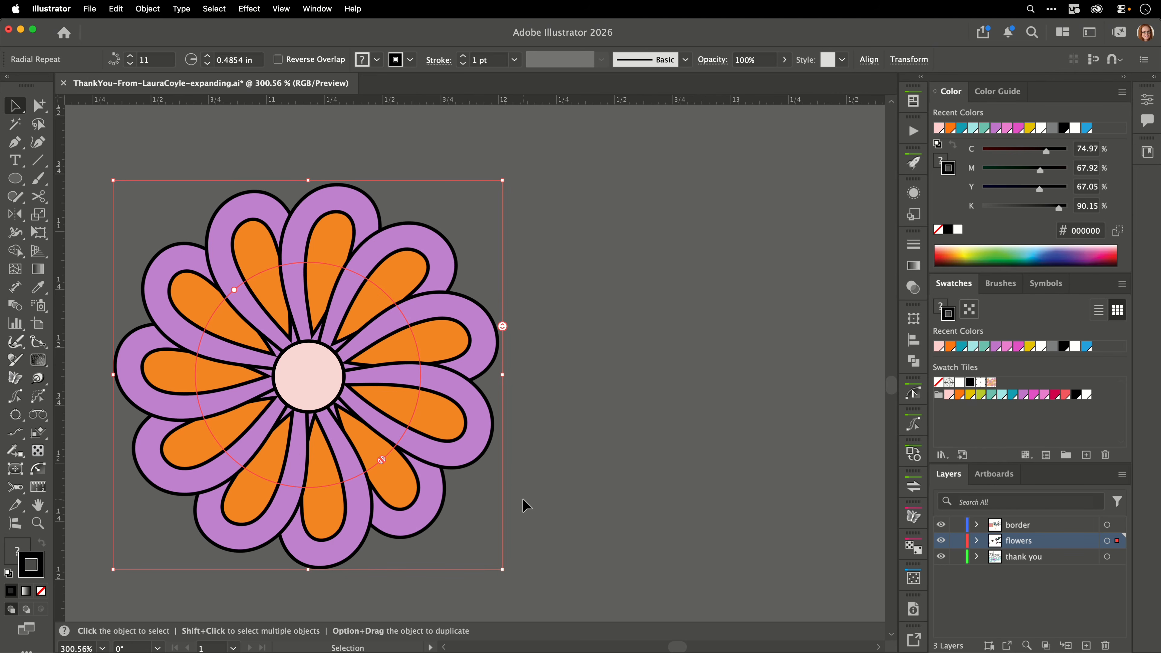
# - Draw a small yellow ellipse in the empty space beside the flower and turn it into a radial repeat
pyautogui.press('l')
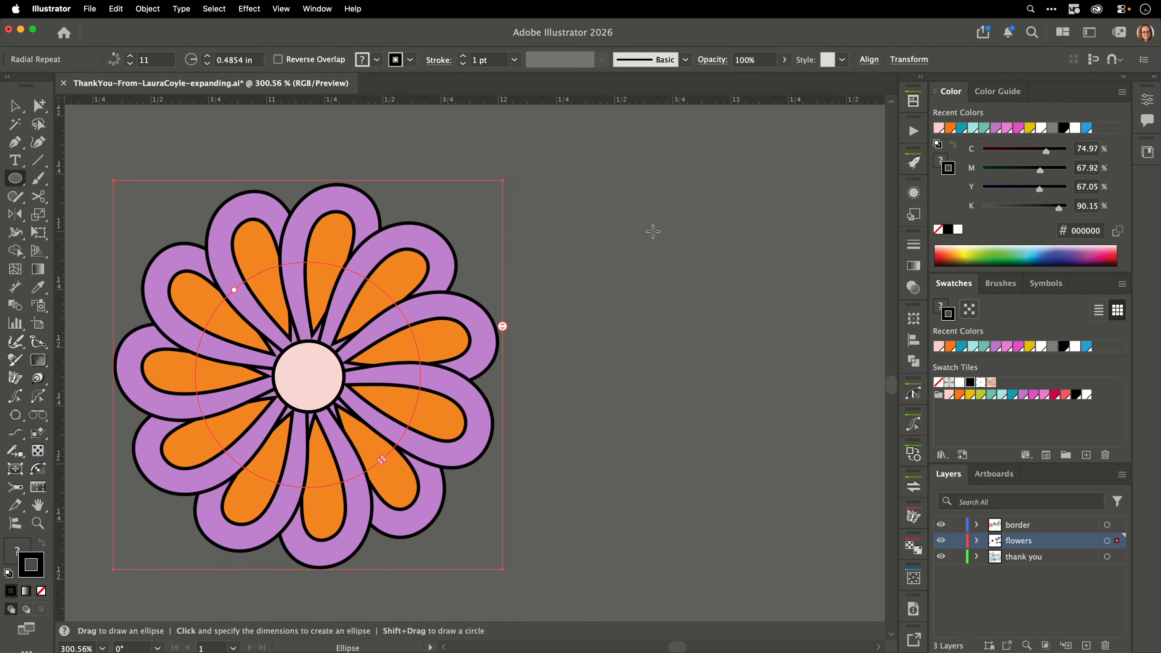
pyautogui.moveTo(646, 225); pyautogui.dragTo(711, 308)
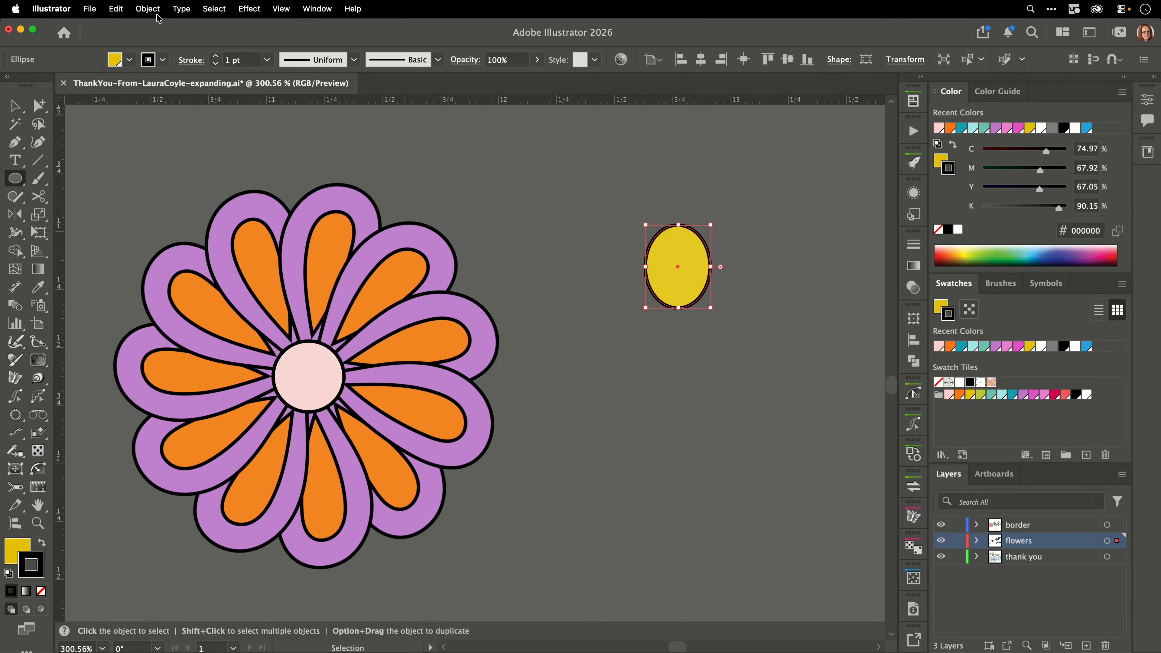
pyautogui.click(147, 9)
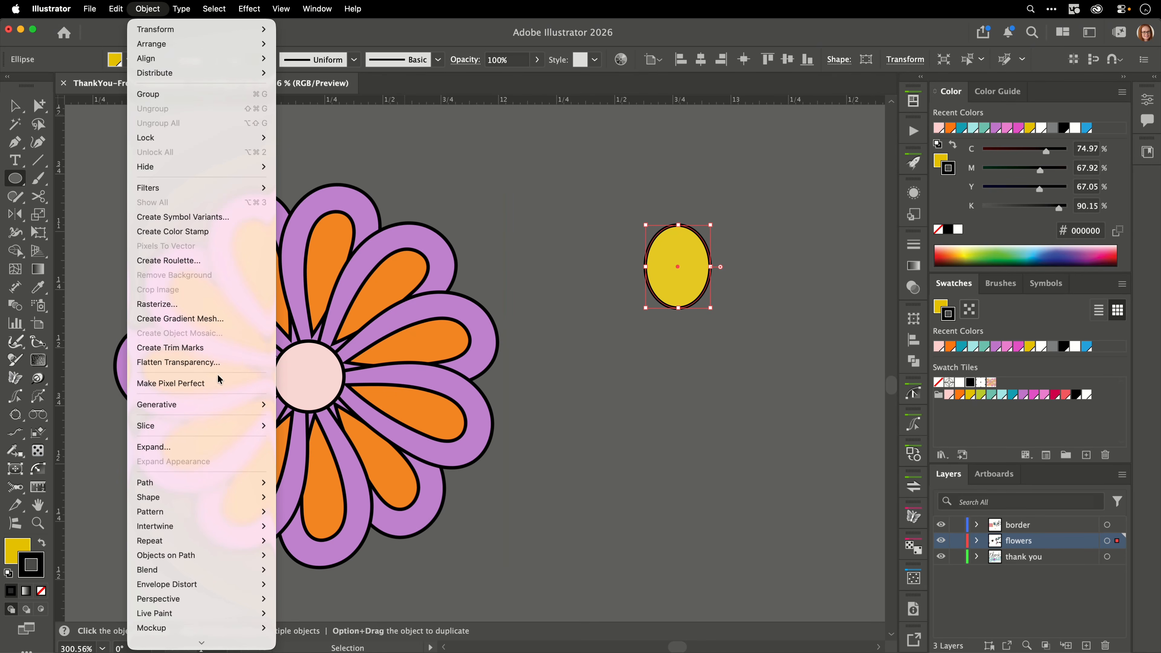
pyautogui.moveTo(209, 545)
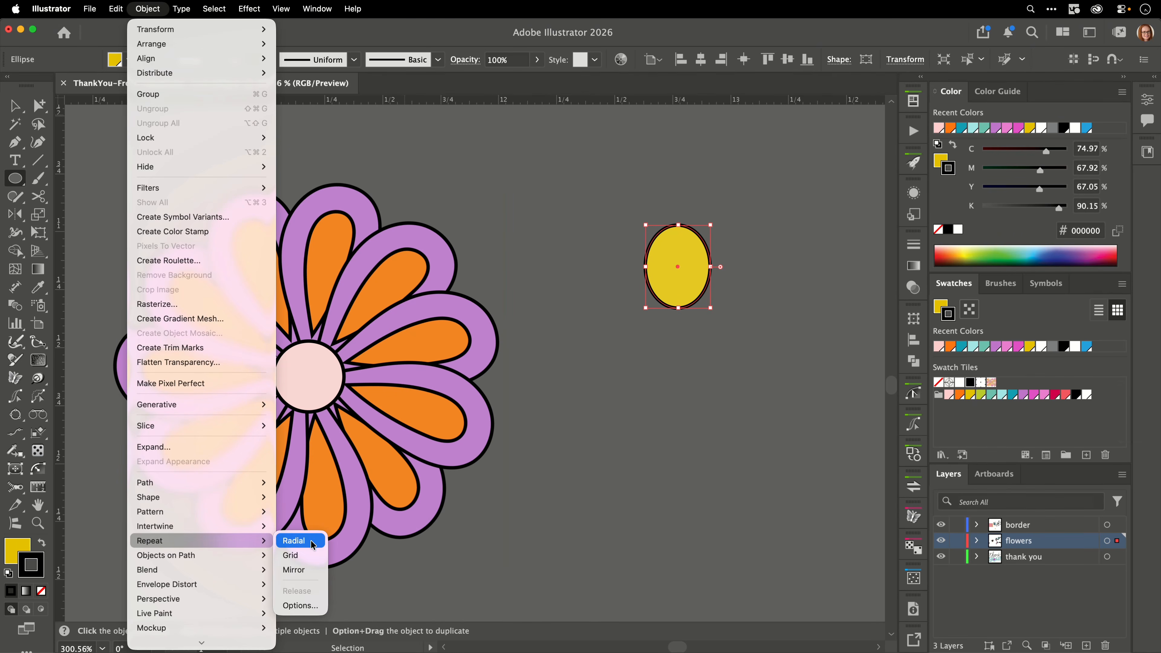
pyautogui.click(293, 541)
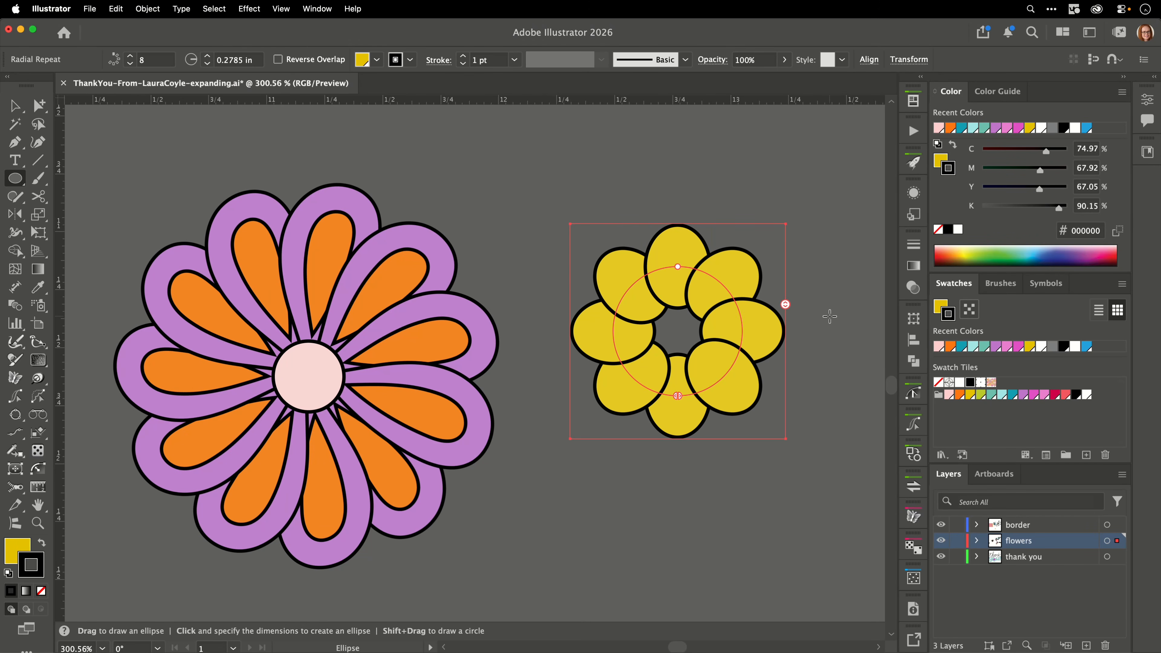
# - Increase the yellow ellipse repeat to 10 instances and delete it
pyautogui.moveTo(785, 305)
pyautogui.mouseDown()
pyautogui.moveTo(784, 317)
pyautogui.moveTo(781, 272)
pyautogui.moveTo(782, 296)
pyautogui.mouseUp()
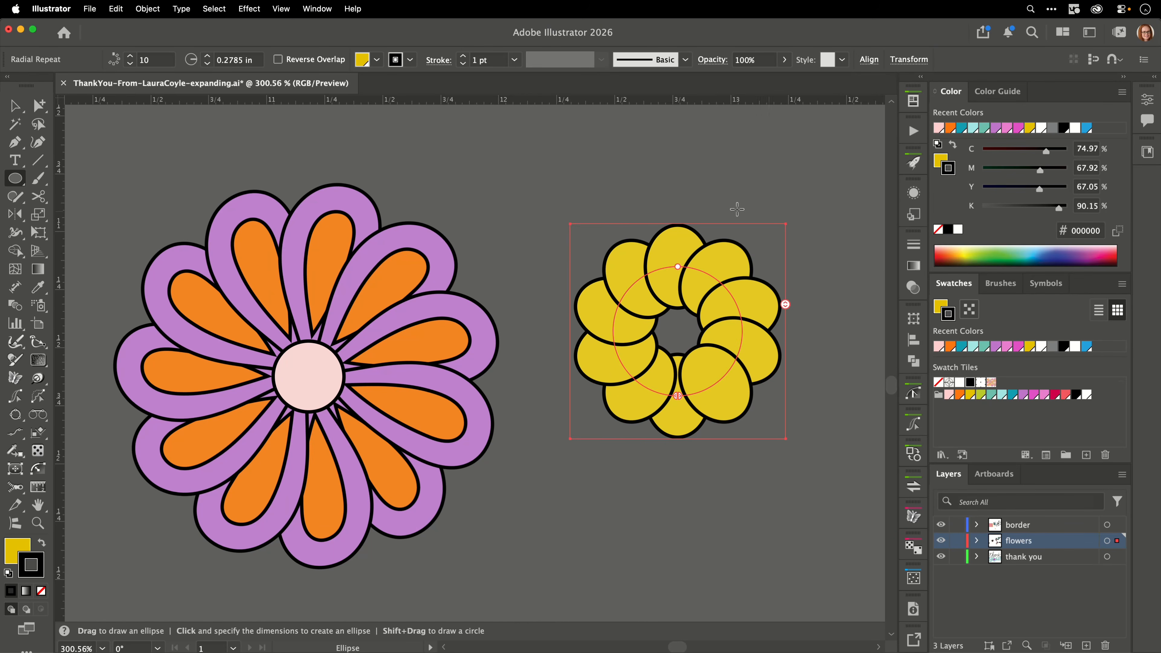
pyautogui.press('v')
pyautogui.press('Delete')
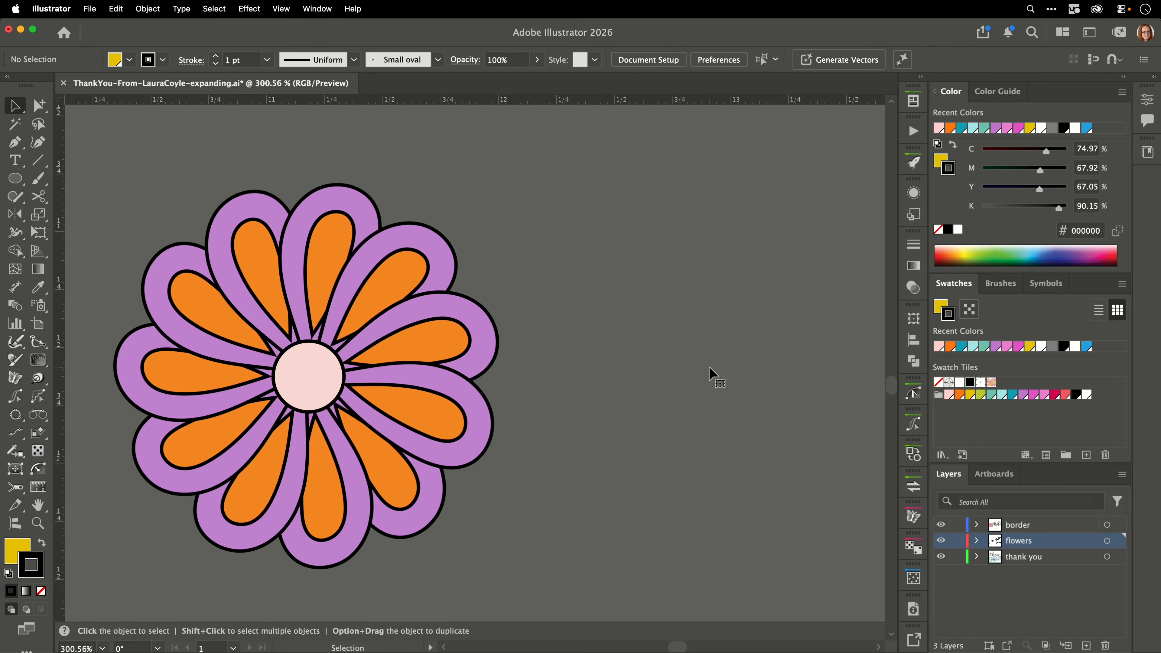
# - Select the flower's petals and pink centre circle together and place them about 2 inches farther right on the empty canvas
pyautogui.click(437, 319)
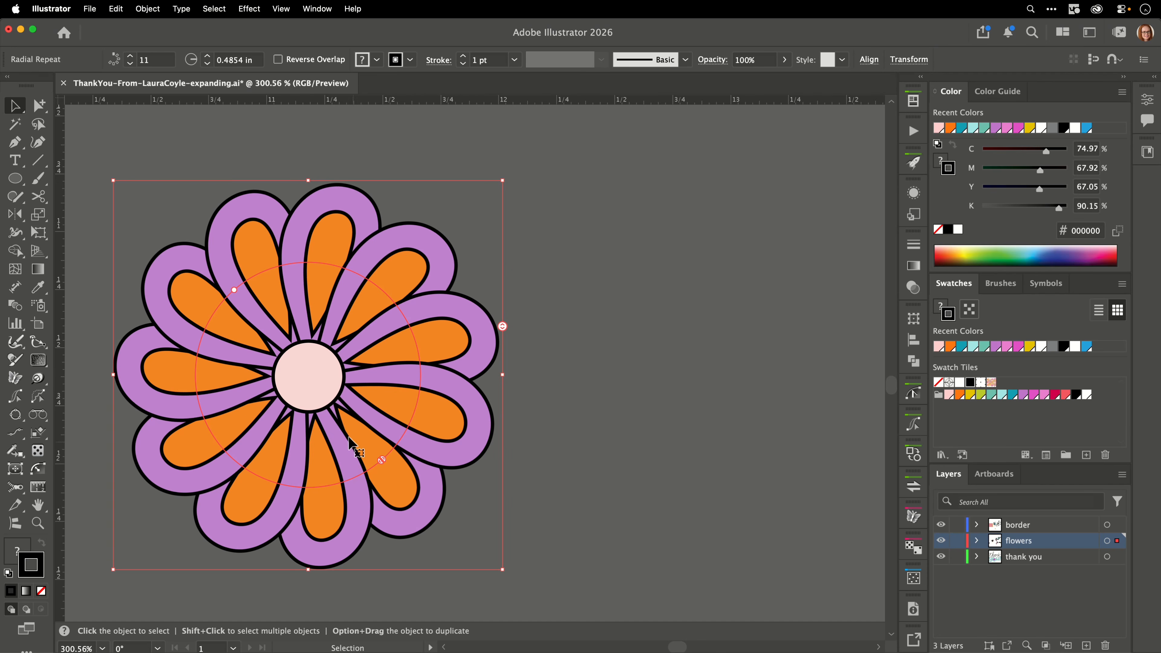
pyautogui.keyDown('shift'); pyautogui.click(313, 396); pyautogui.keyUp('shift')
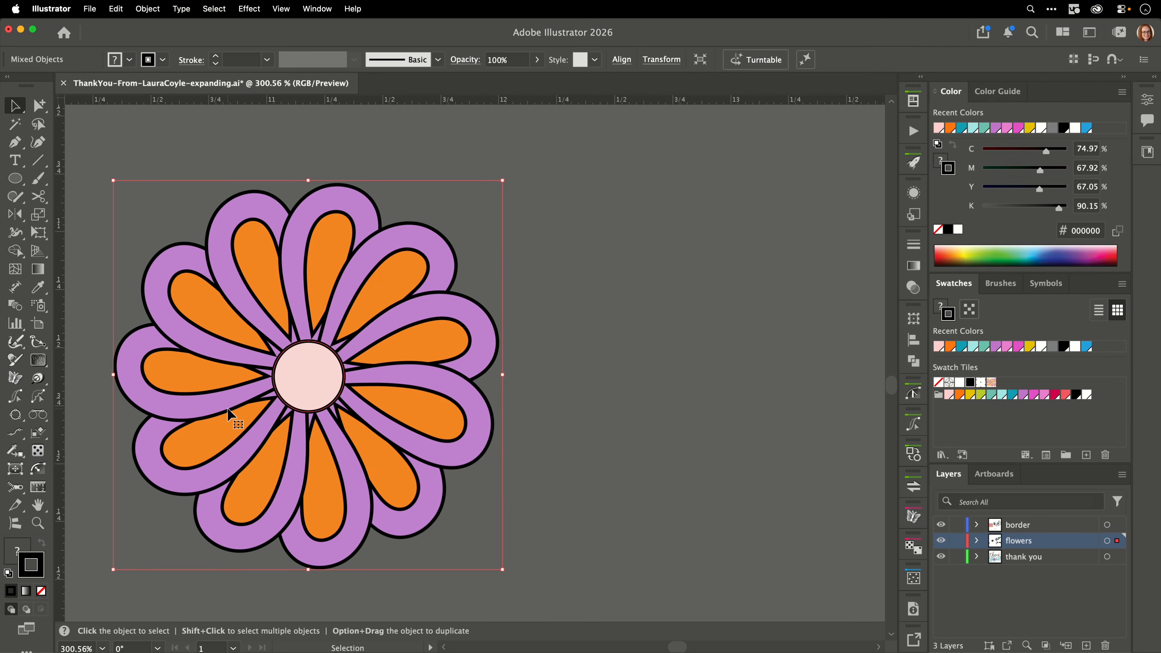
pyautogui.moveTo(231, 416)
pyautogui.mouseDown()
pyautogui.moveTo(683, 417)
pyautogui.moveTo(231, 431)
pyautogui.moveTo(217, 410)
pyautogui.mouseUp()
pyautogui.press('space')
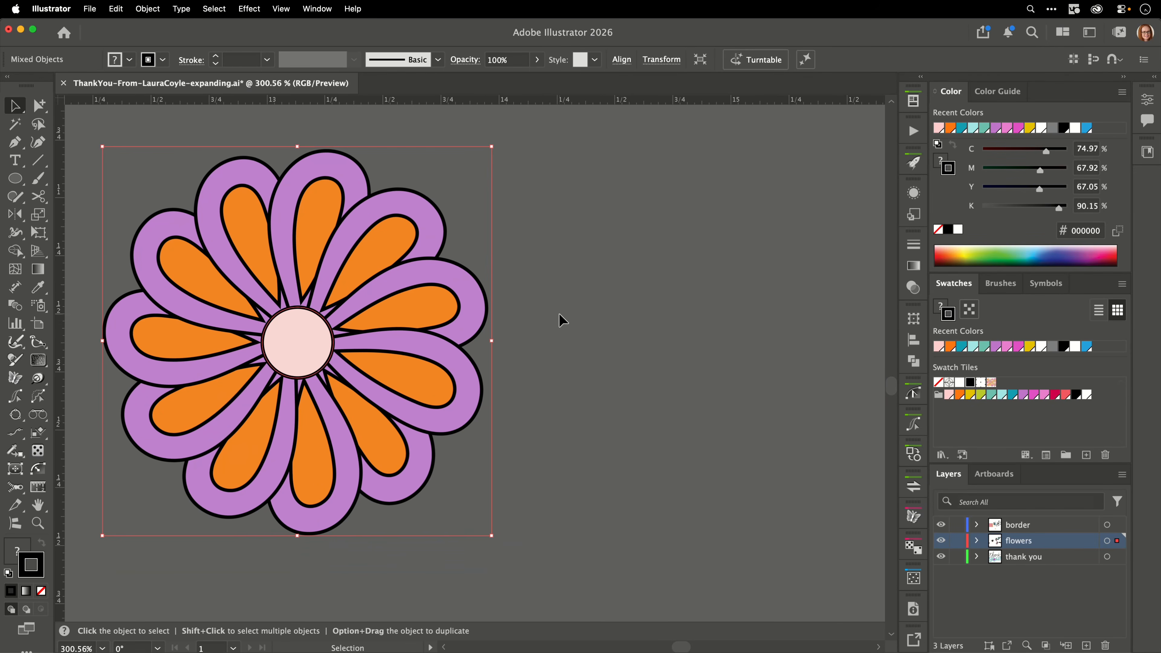
pyautogui.click(568, 301)
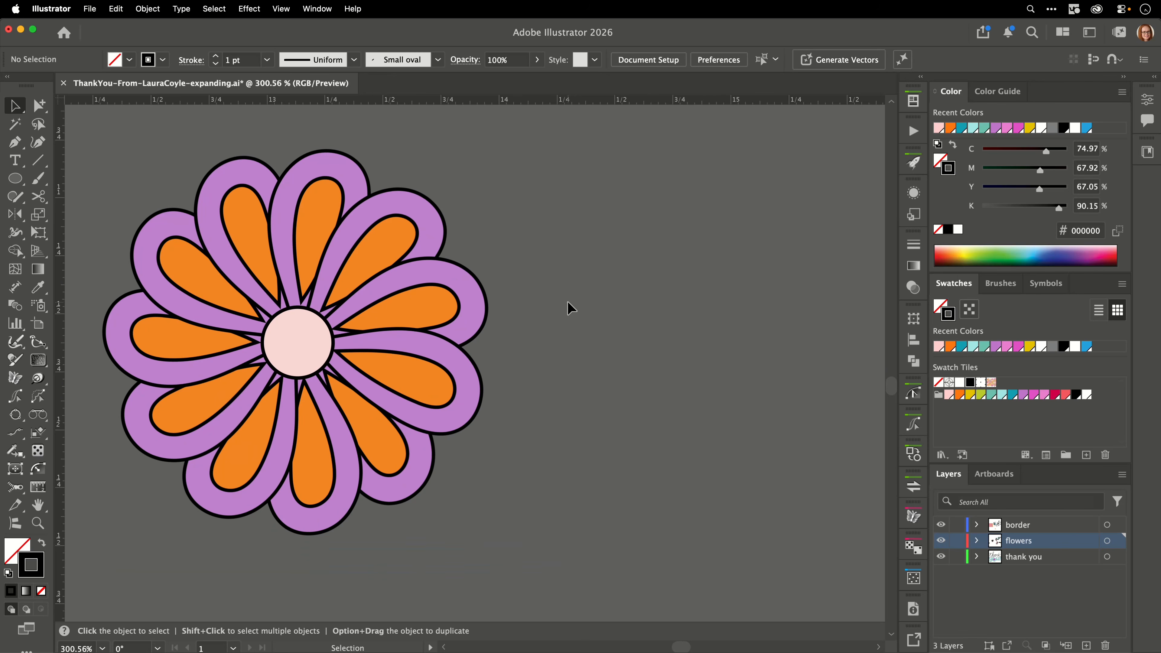
# - Isolate the flower's radial repeat, try to pull a single petal away from it, and undo the move
pyautogui.doubleClick(342, 172)
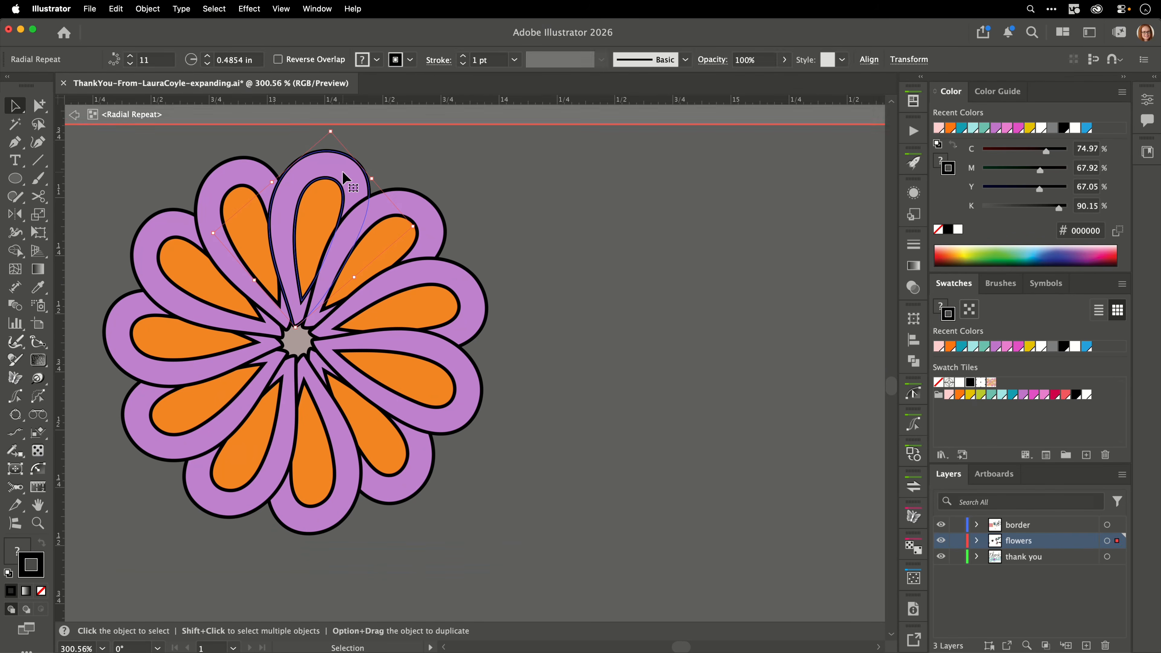
pyautogui.moveTo(342, 173); pyautogui.dragTo(558, 204)
pyautogui.press('super+z')
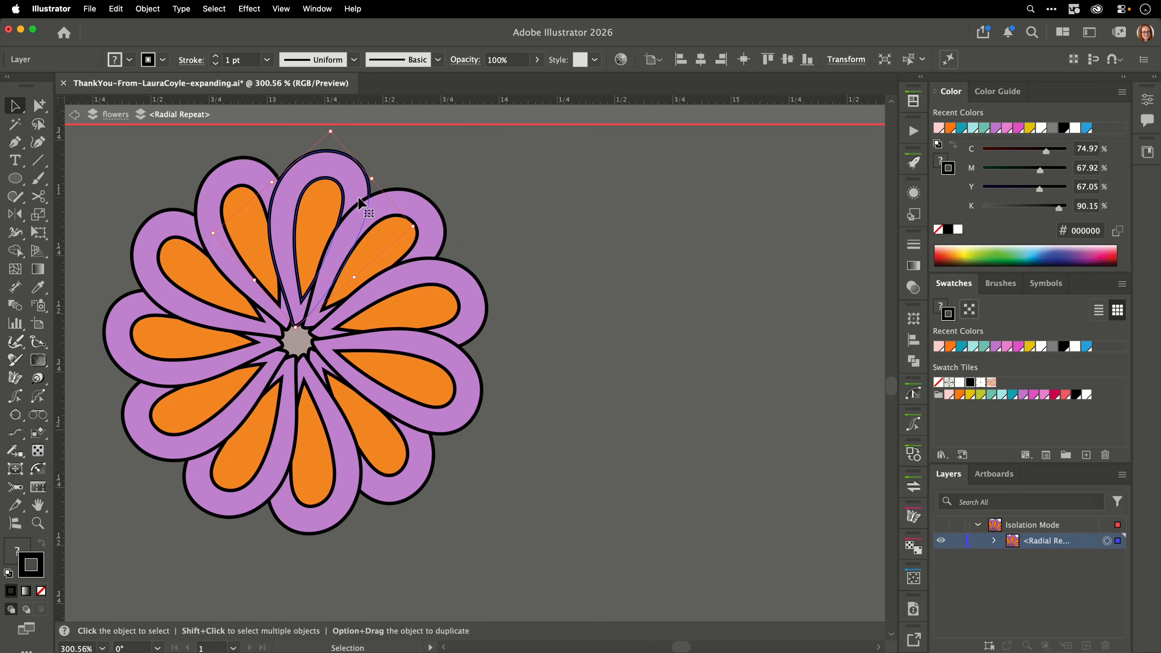
# - Isolate one petal of the repeat, set its outer shape's stroke to teal 10A8BB, and undo the color change
pyautogui.press('super+shift+a')
pyautogui.doubleClick(334, 166)
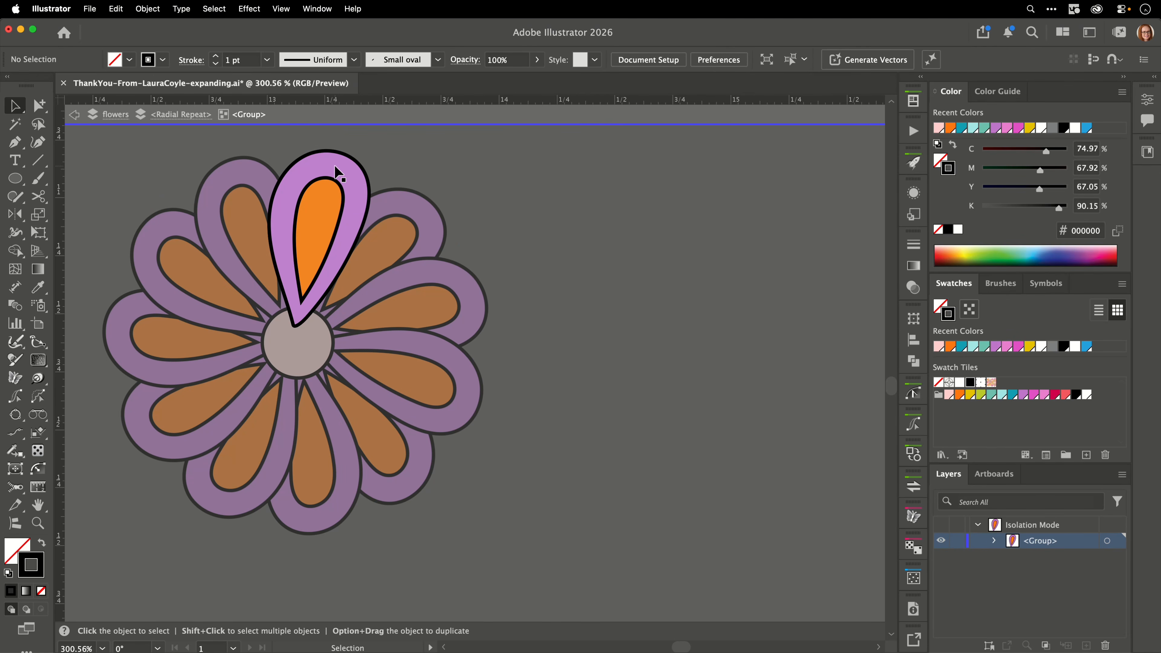
pyautogui.press('a')
pyautogui.click(338, 173)
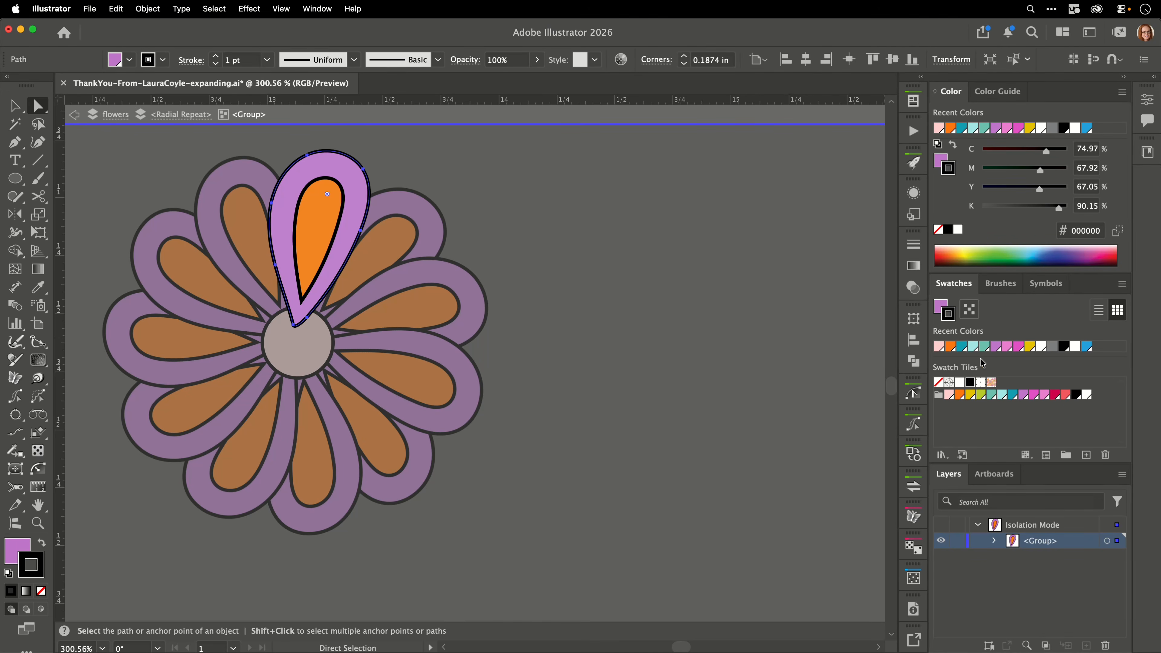
pyautogui.press('x')
pyautogui.click(960, 347)
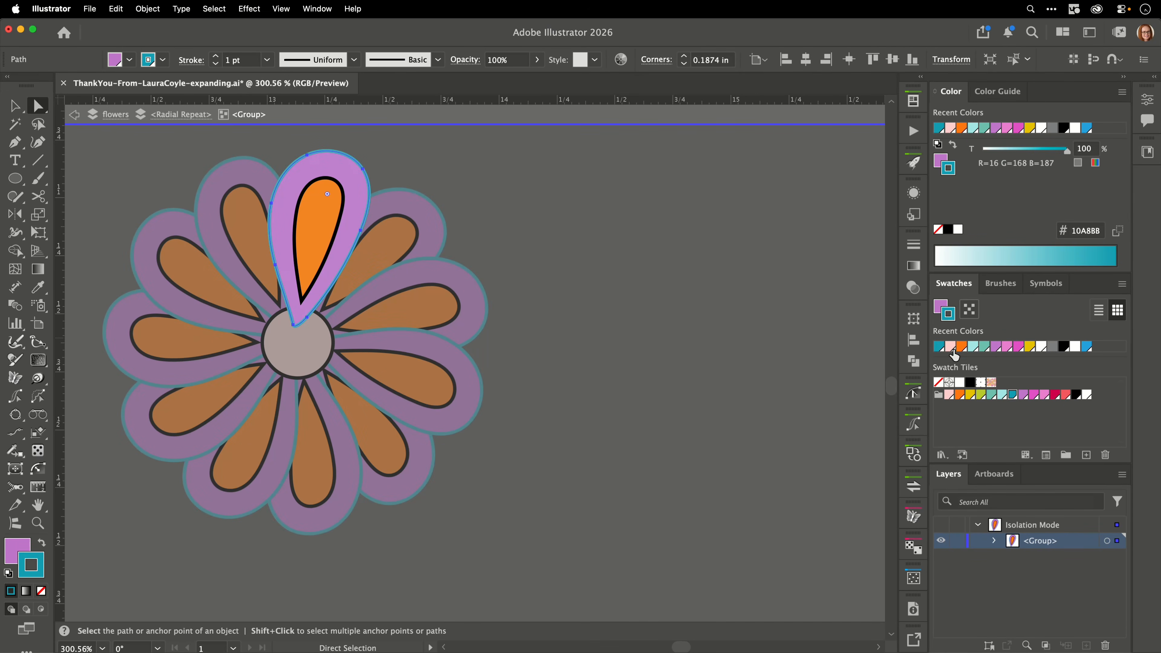
pyautogui.click(571, 302)
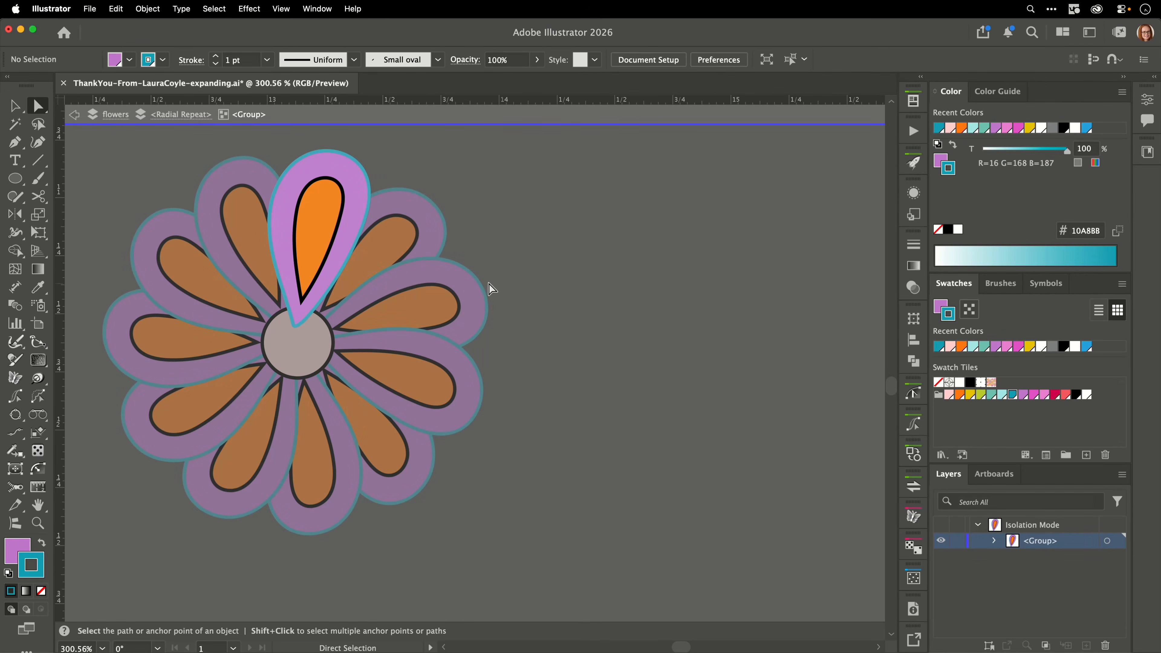
pyautogui.press('super+z')
pyautogui.doubleClick(503, 260)
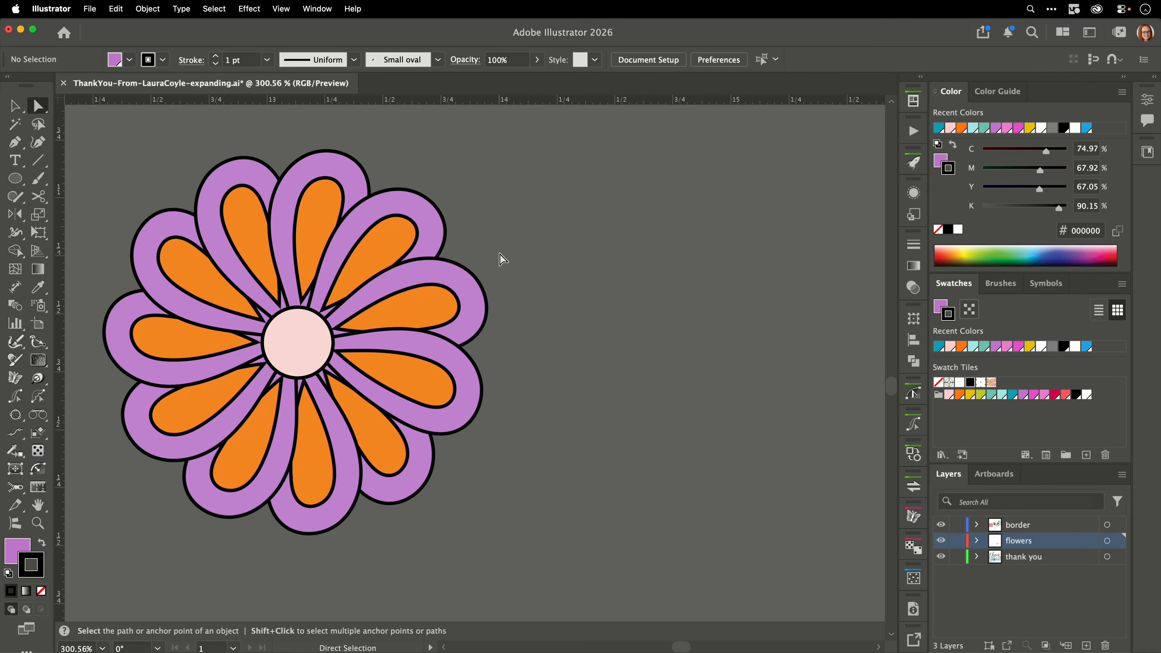
# - Expand the petals' radial repeat with the Object and Fill options enabled
pyautogui.press('v')
pyautogui.click(446, 318)
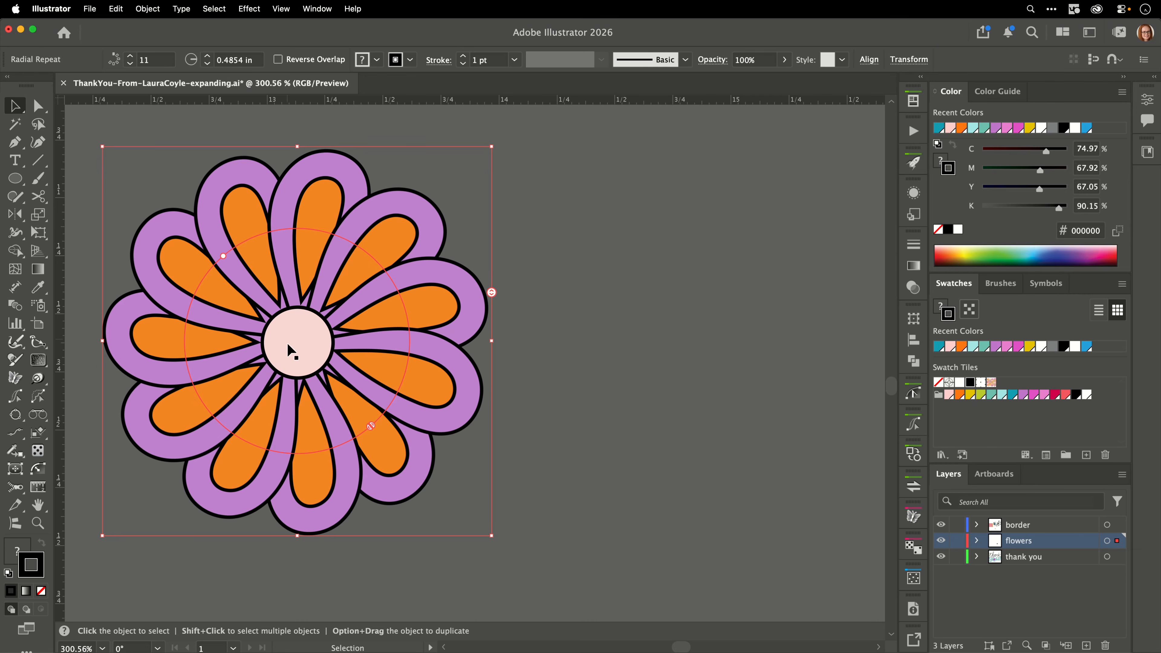
pyautogui.hotkey('shift', 'Right')
pyautogui.hotkey('shift', 'Left')
pyautogui.click(160, 13)
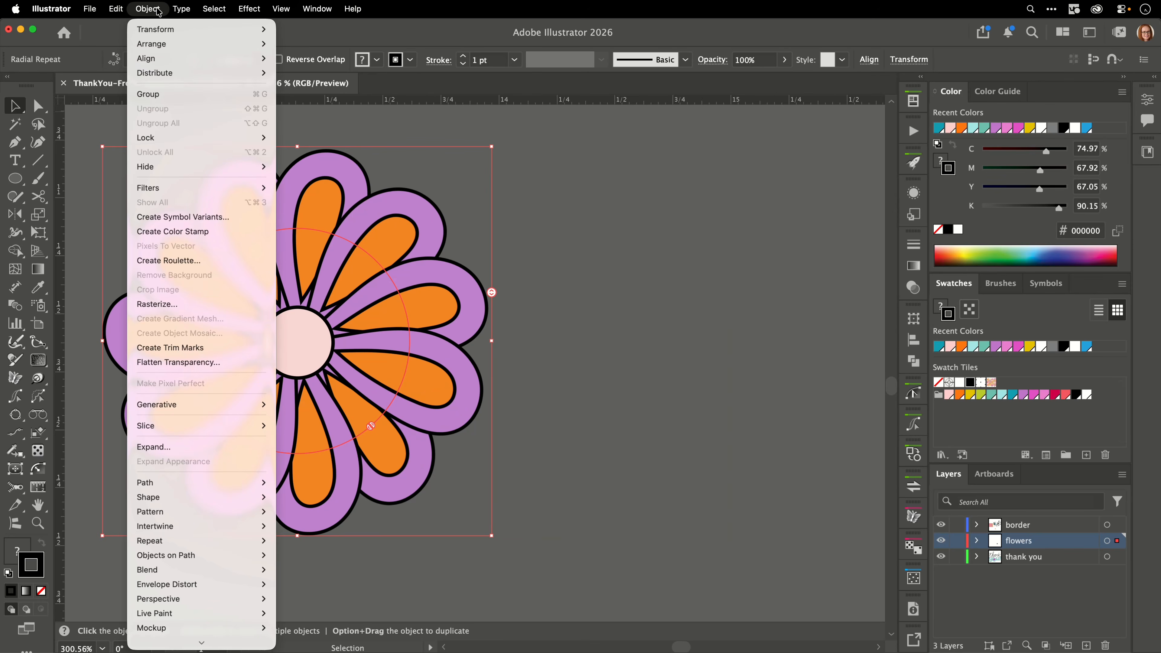
pyautogui.click(211, 452)
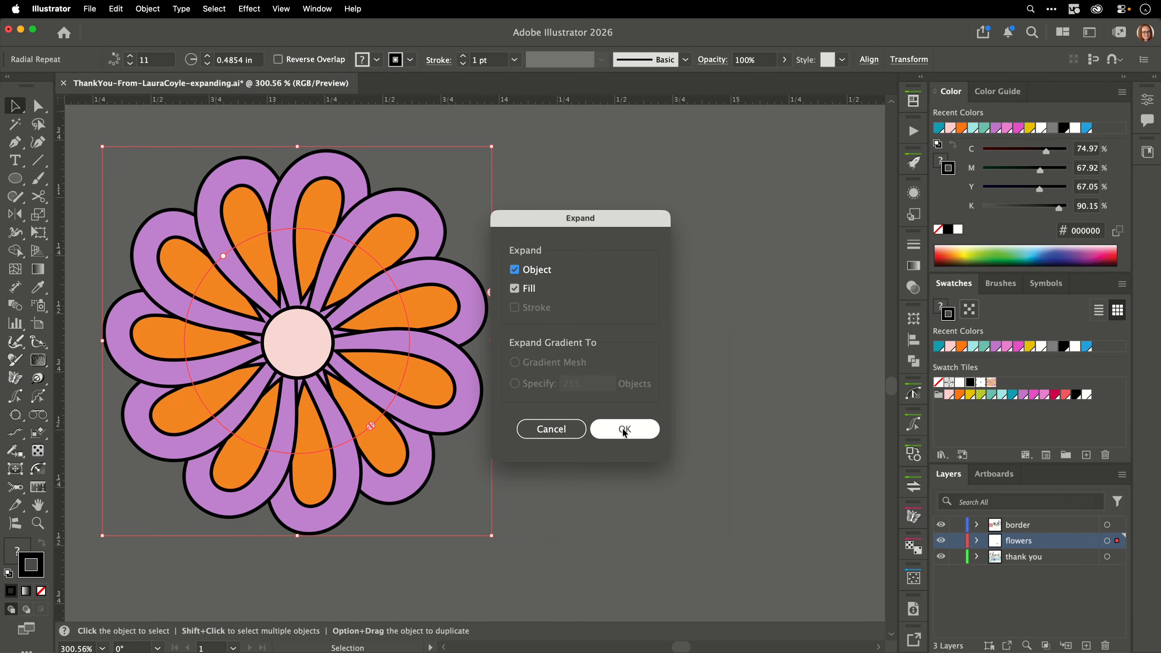
pyautogui.click(624, 430)
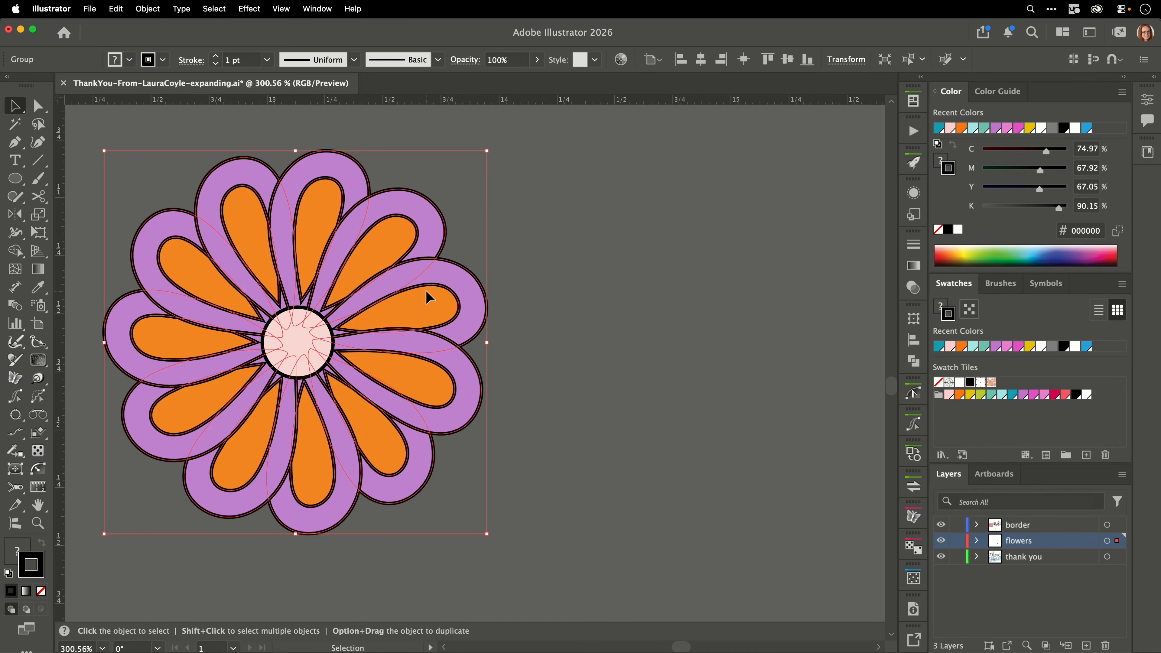
pyautogui.click(539, 317)
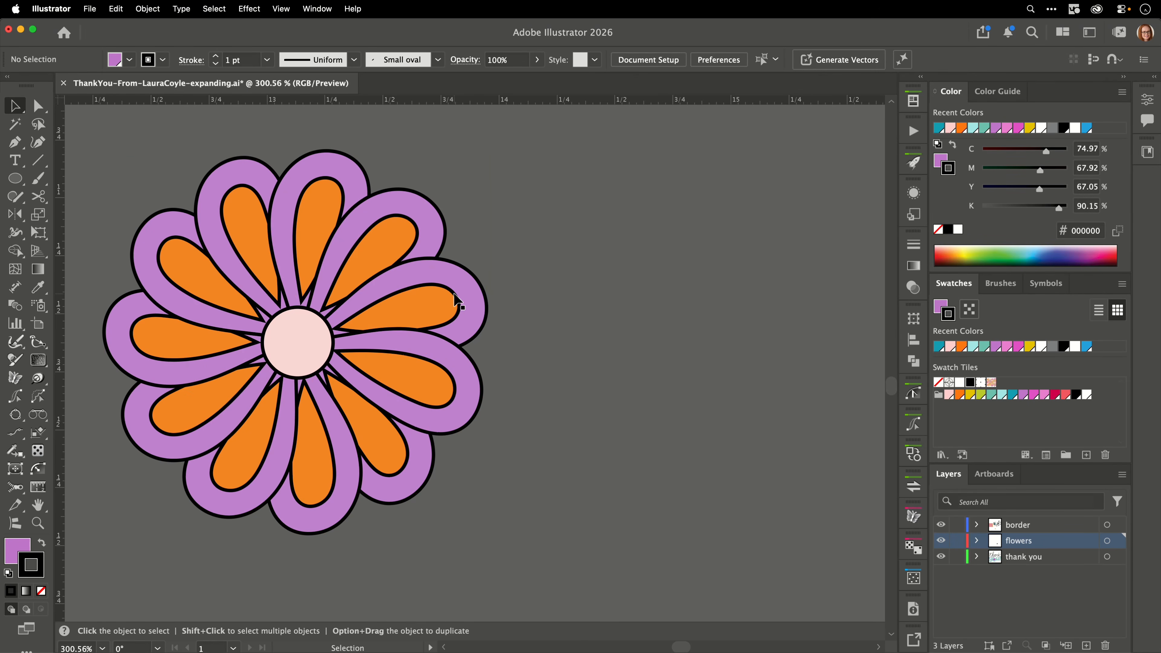
# - Pull one petal out of the expanded flower and move its orange inner shape off the purple one
pyautogui.doubleClick(443, 304)
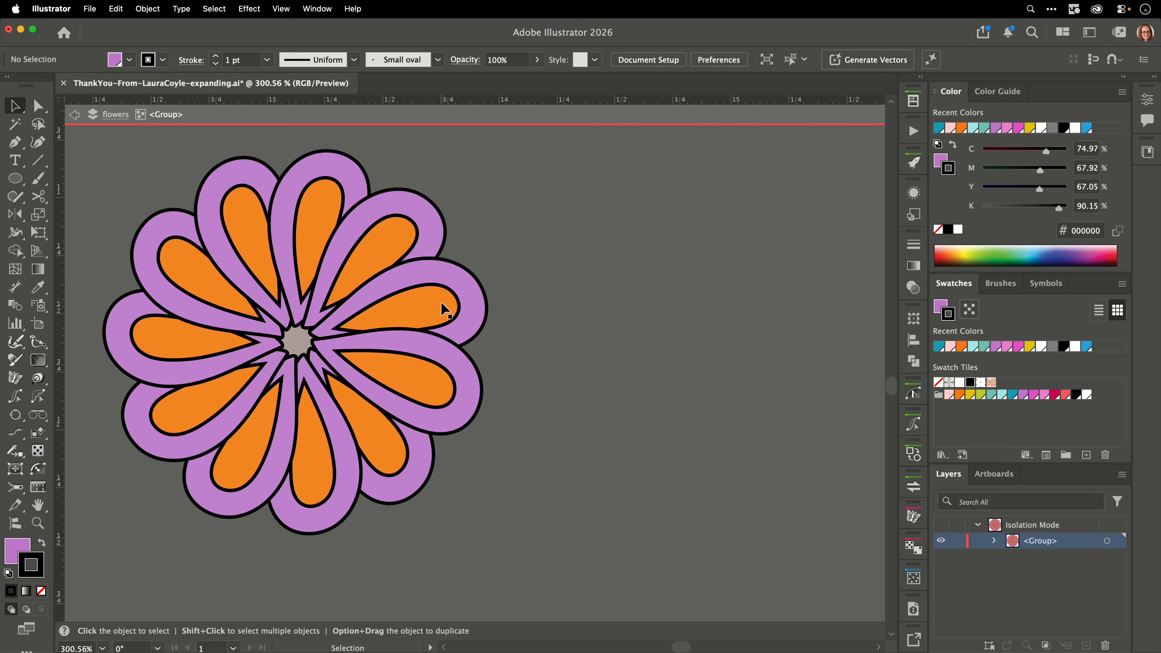
pyautogui.moveTo(443, 309); pyautogui.dragTo(571, 283)
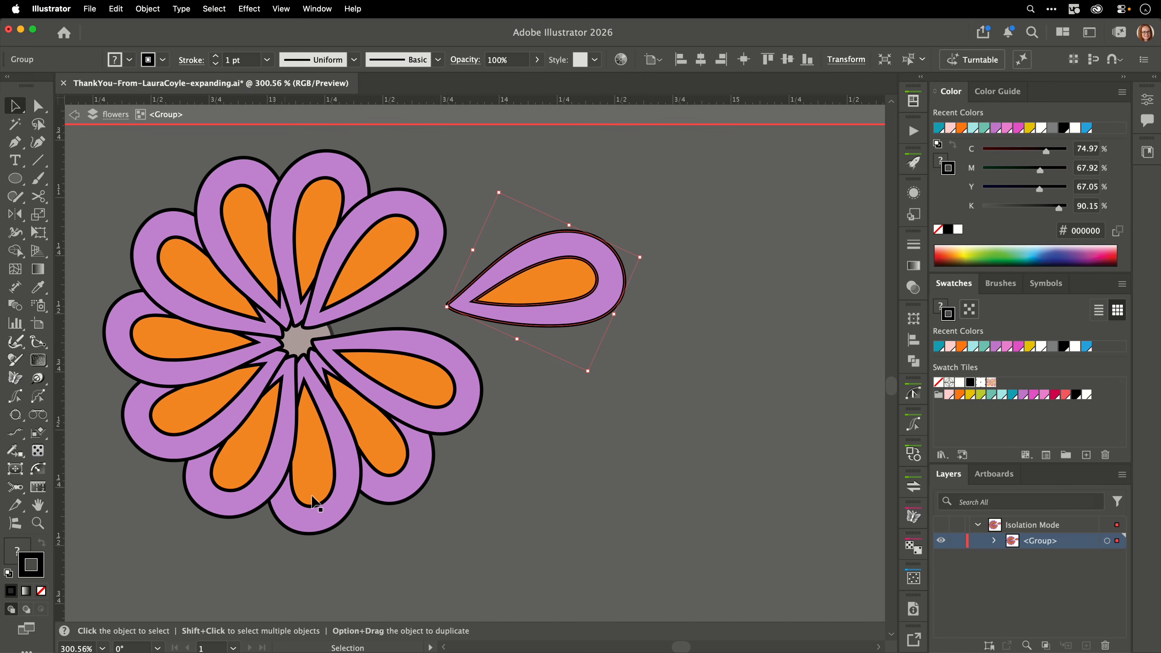
pyautogui.doubleClick(562, 290)
pyautogui.doubleClick(562, 290)
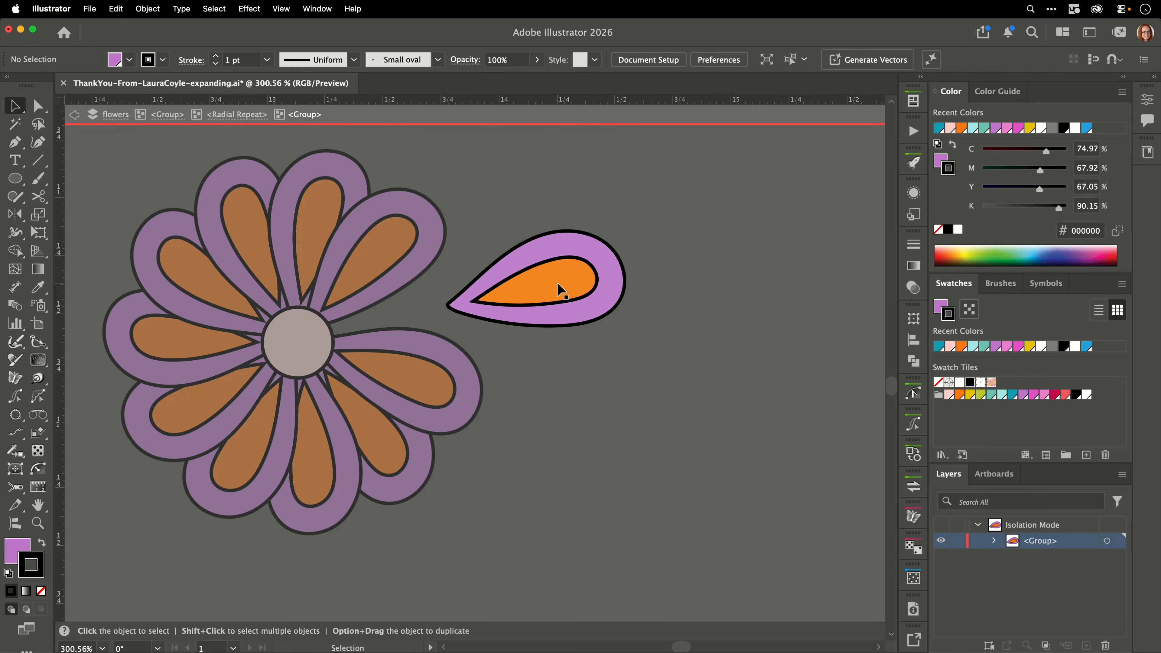
pyautogui.moveTo(562, 291); pyautogui.dragTo(572, 349)
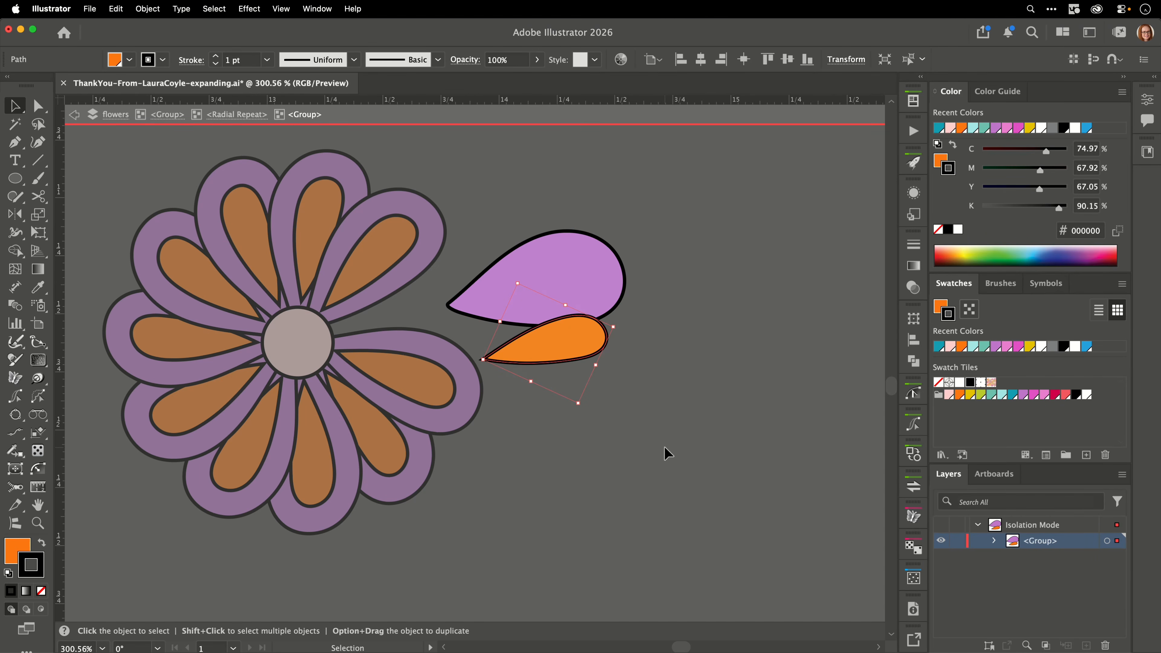
# - Undo both petal moves and exit isolation mode
pyautogui.press('super+z')
pyautogui.press('super+z')
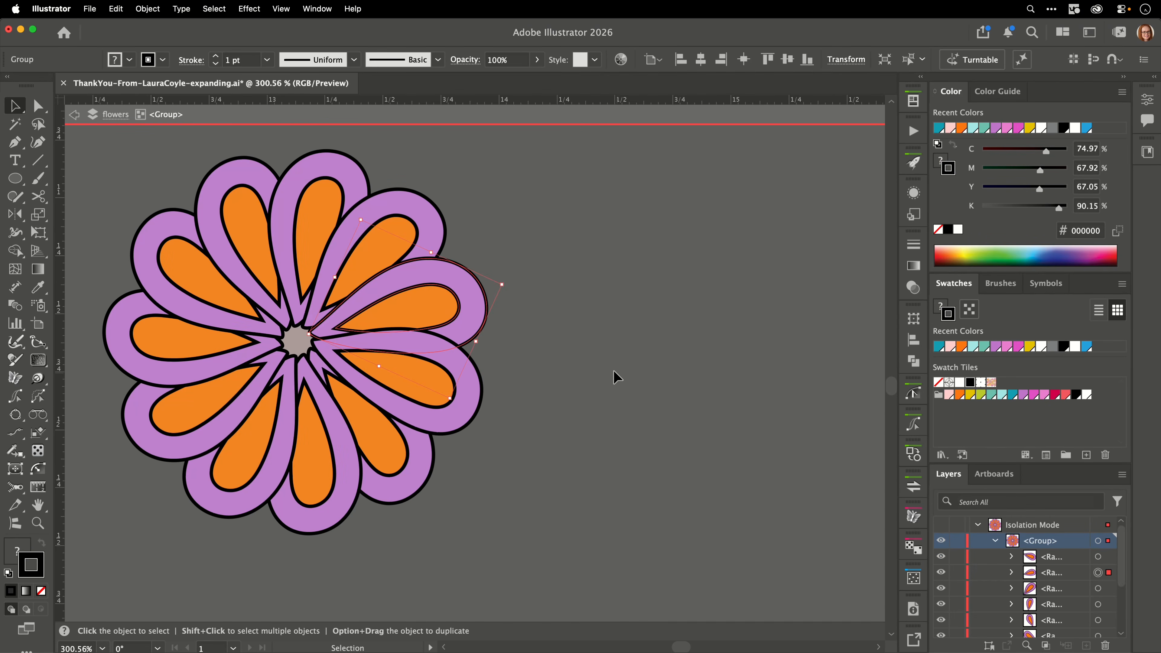
pyautogui.doubleClick(557, 339)
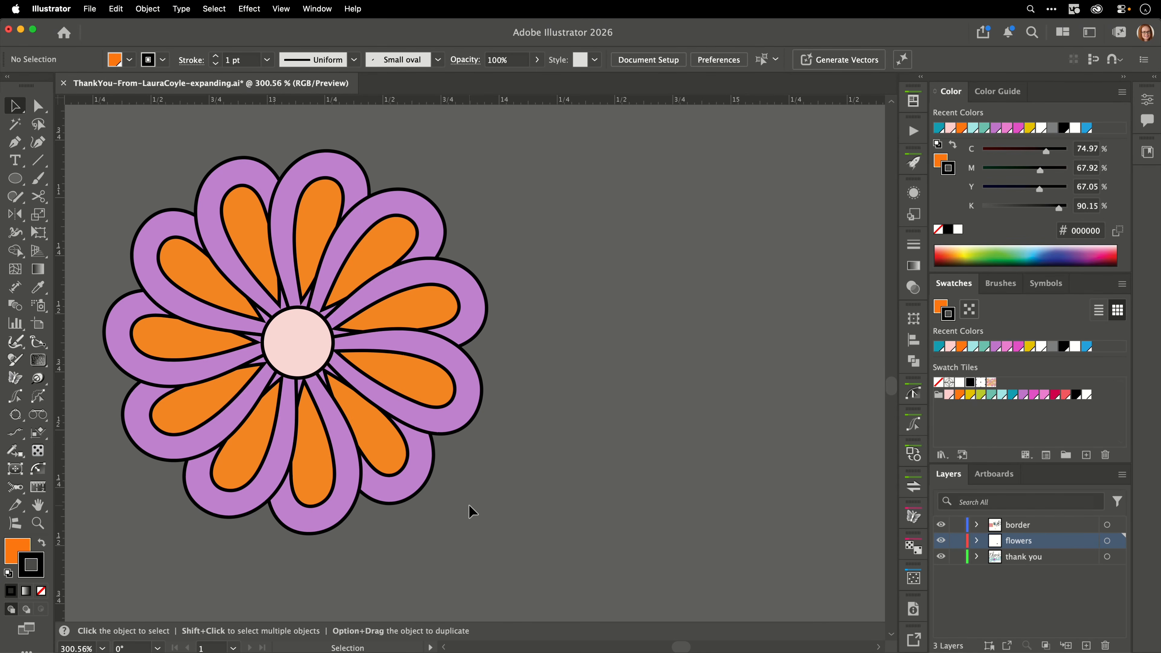
# - Select the expanded petal group, leaving the flower's center circle unselected
pyautogui.moveTo(423, 501); pyautogui.dragTo(462, 491)
pyautogui.moveTo(491, 492); pyautogui.dragTo(549, 527)
pyautogui.click(345, 441)
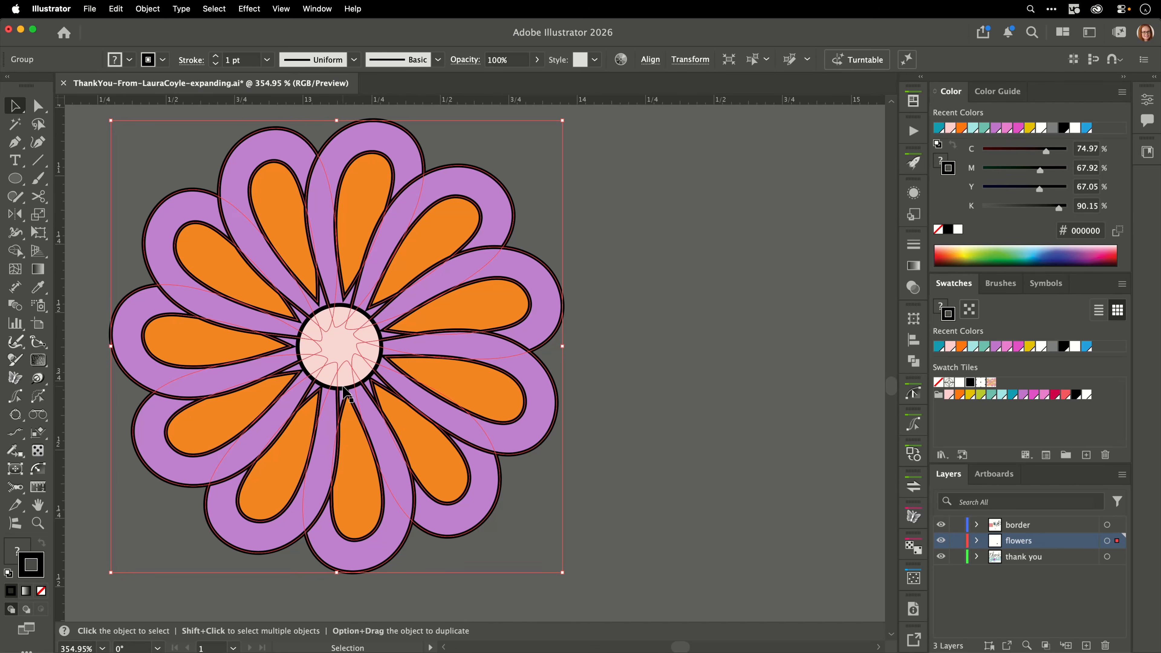
pyautogui.click(673, 350)
pyautogui.click(337, 357)
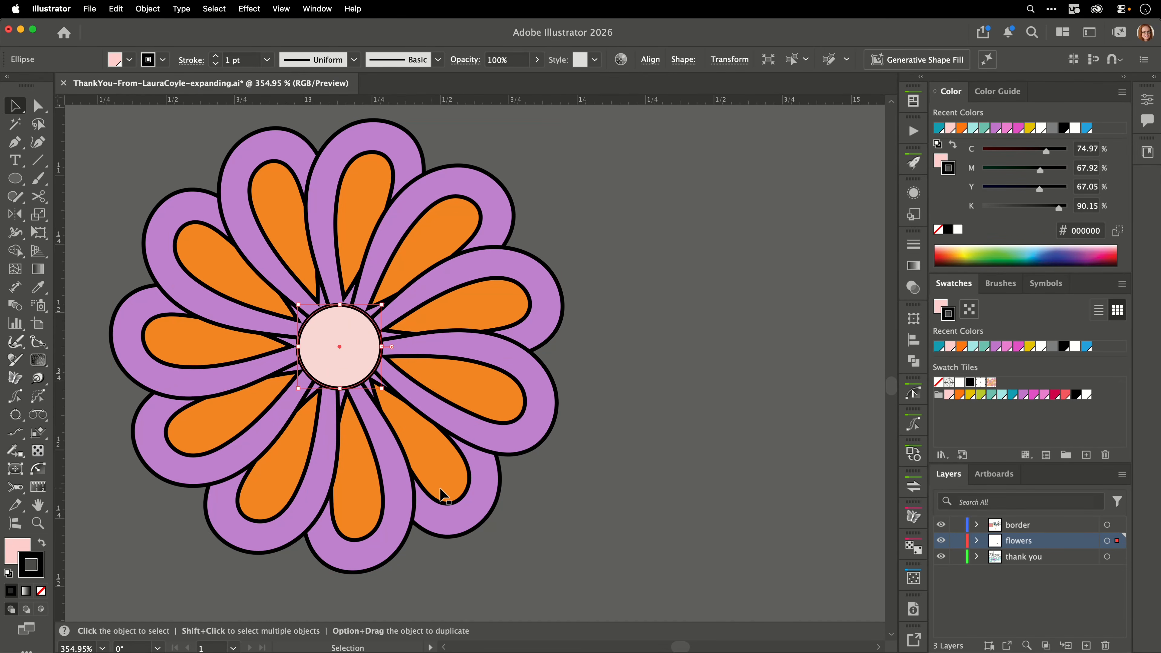
pyautogui.click(443, 495)
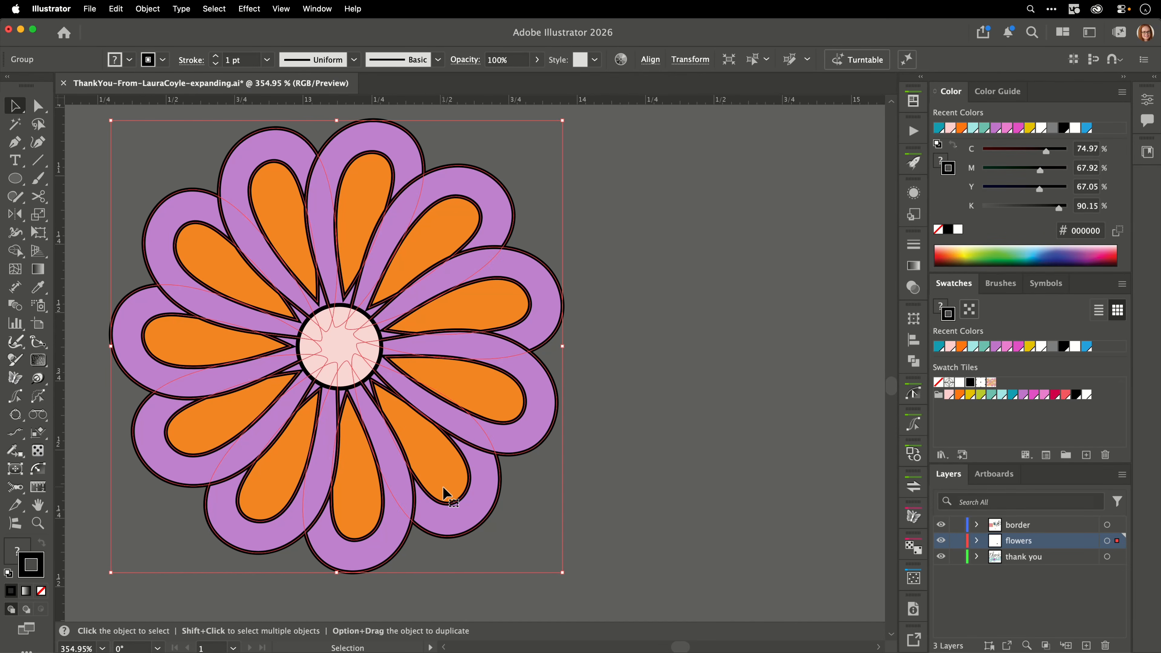
# - Merge the lower-right petal's purple regions with Shape Builder, including its overlap with the petal above and the pieces near the center circle
pyautogui.click(15, 251)
pyautogui.press('super+space')
pyautogui.moveTo(438, 459); pyautogui.dragTo(525, 436)
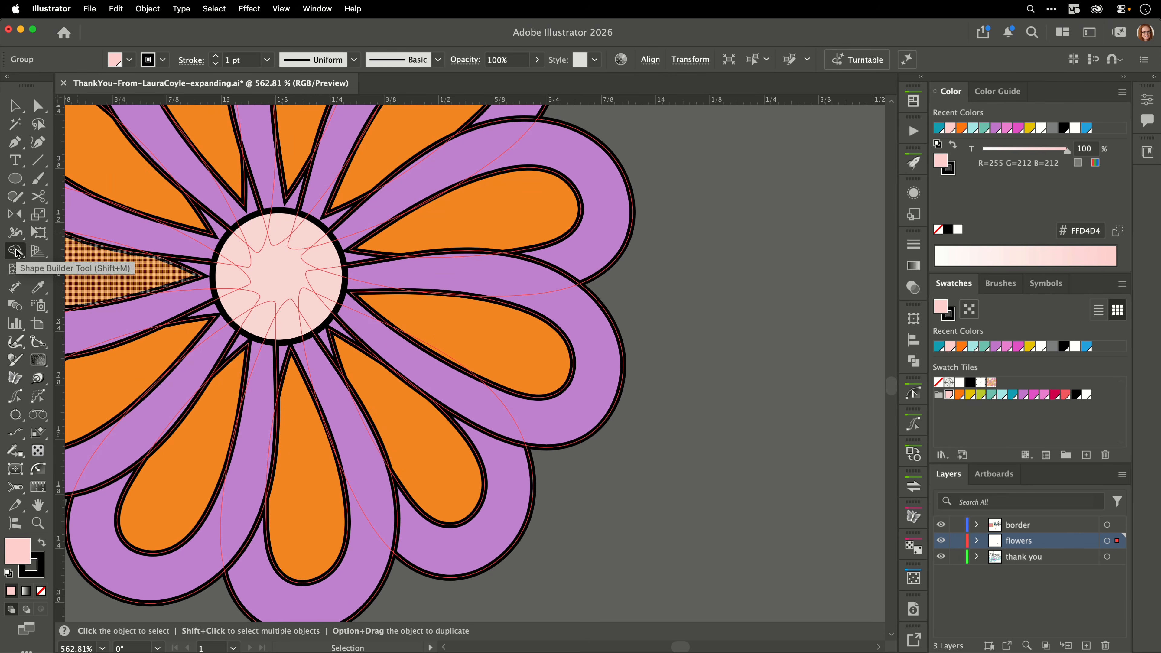
pyautogui.click(17, 252)
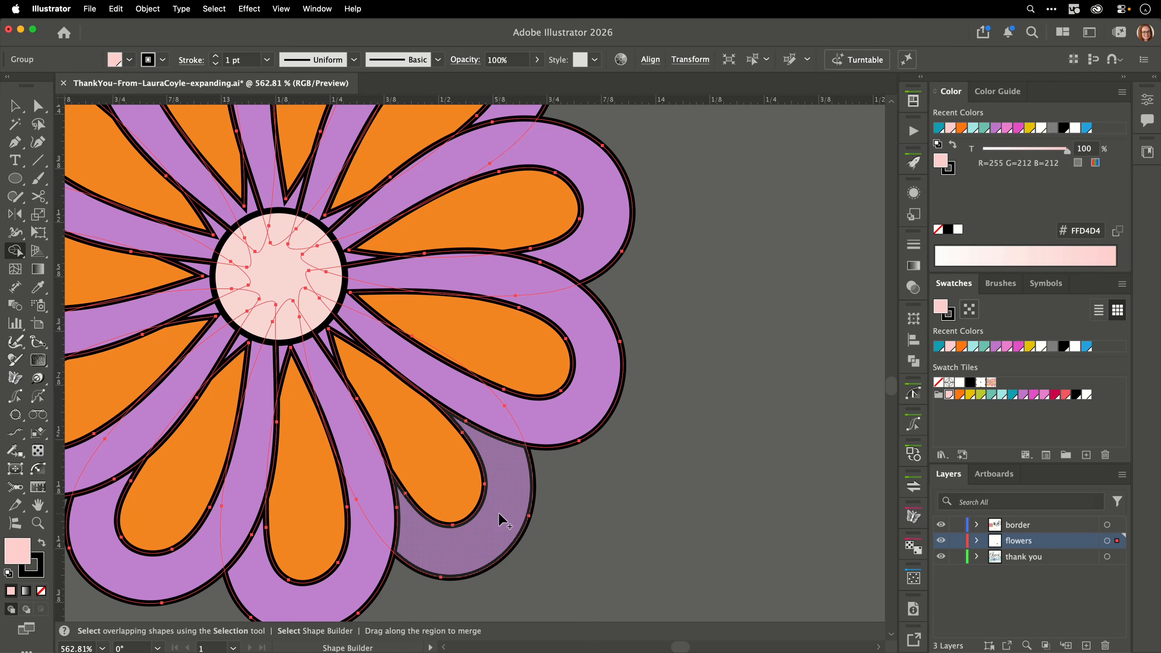
pyautogui.moveTo(498, 508)
pyautogui.mouseDown()
pyautogui.moveTo(508, 472)
pyautogui.moveTo(494, 418)
pyautogui.moveTo(499, 432)
pyautogui.mouseUp()
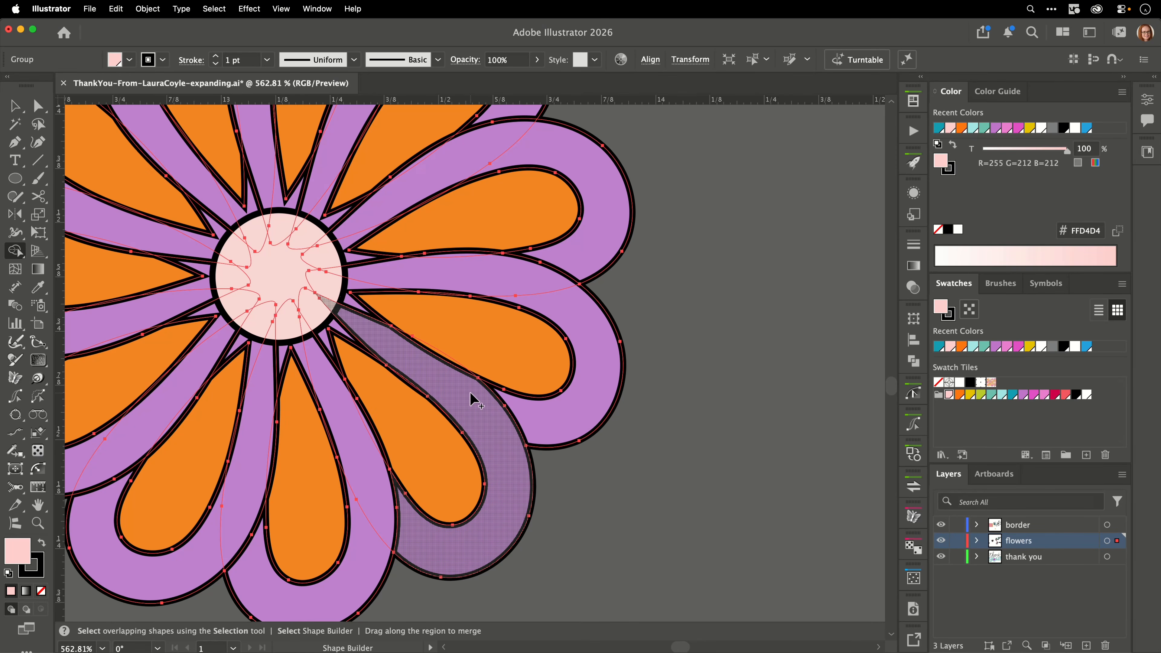
pyautogui.scroll(3, 441, 385)
pyautogui.click(469, 360)
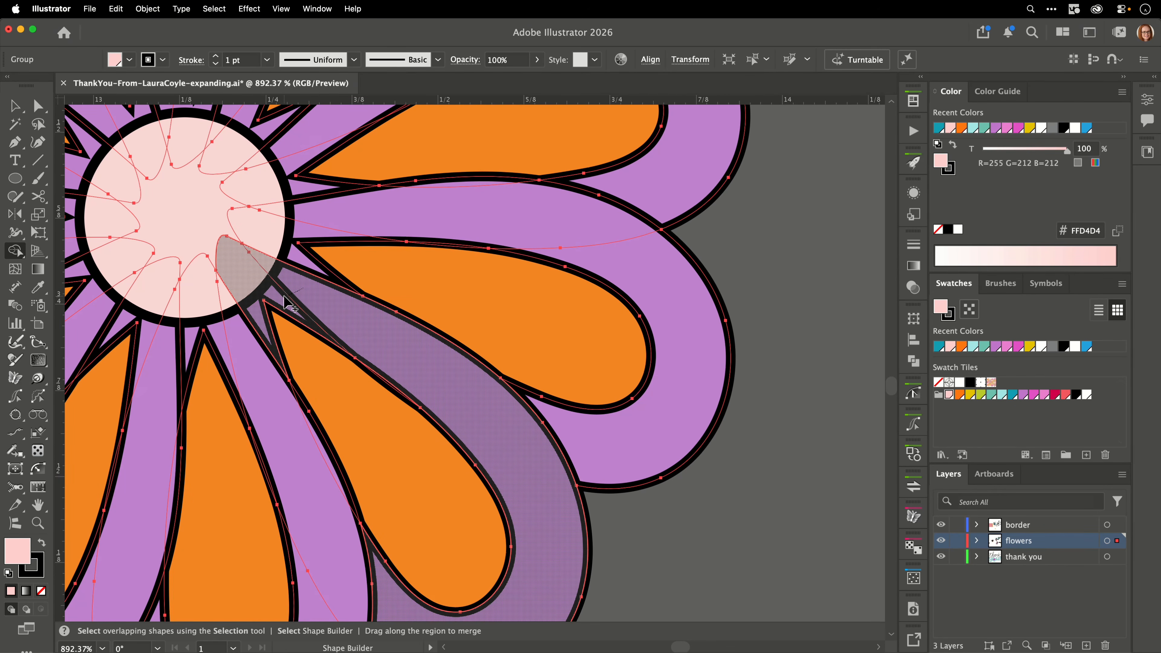
# - Merge the lower-right petal's orange inner shape with its adjoining sliver using Shape Builder, and deselect the artwork
pyautogui.keyDown('alt'); pyautogui.keyDown('super'); pyautogui.click(493, 513); pyautogui.keyUp('super'); pyautogui.keyUp('alt')
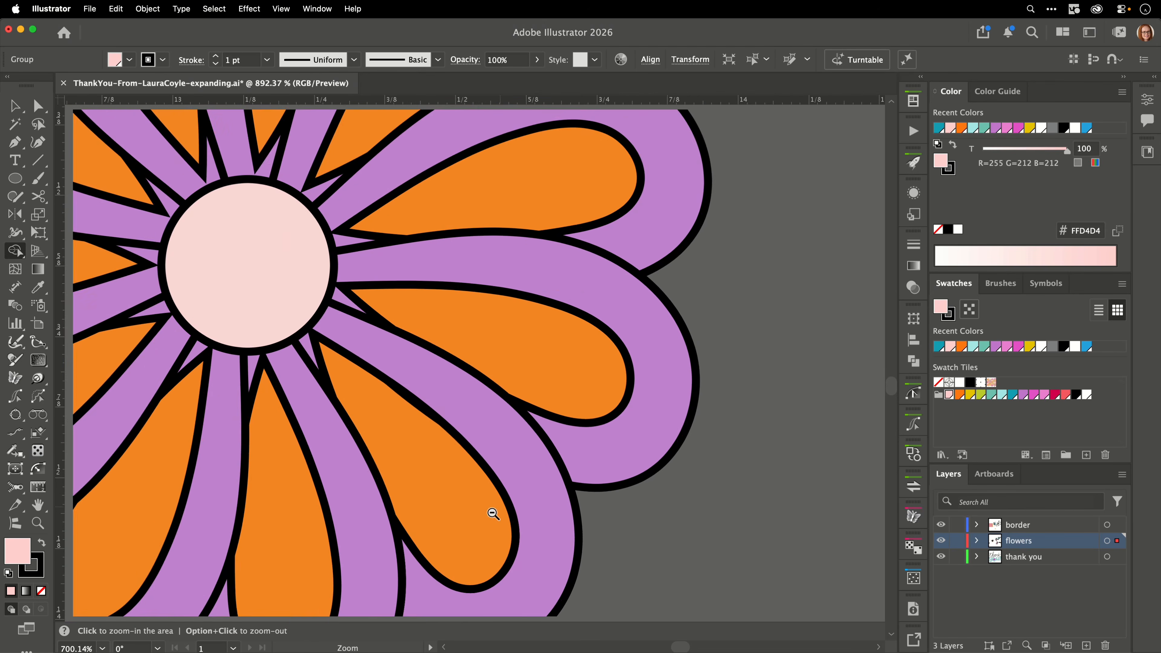
pyautogui.moveTo(493, 513); pyautogui.dragTo(559, 495)
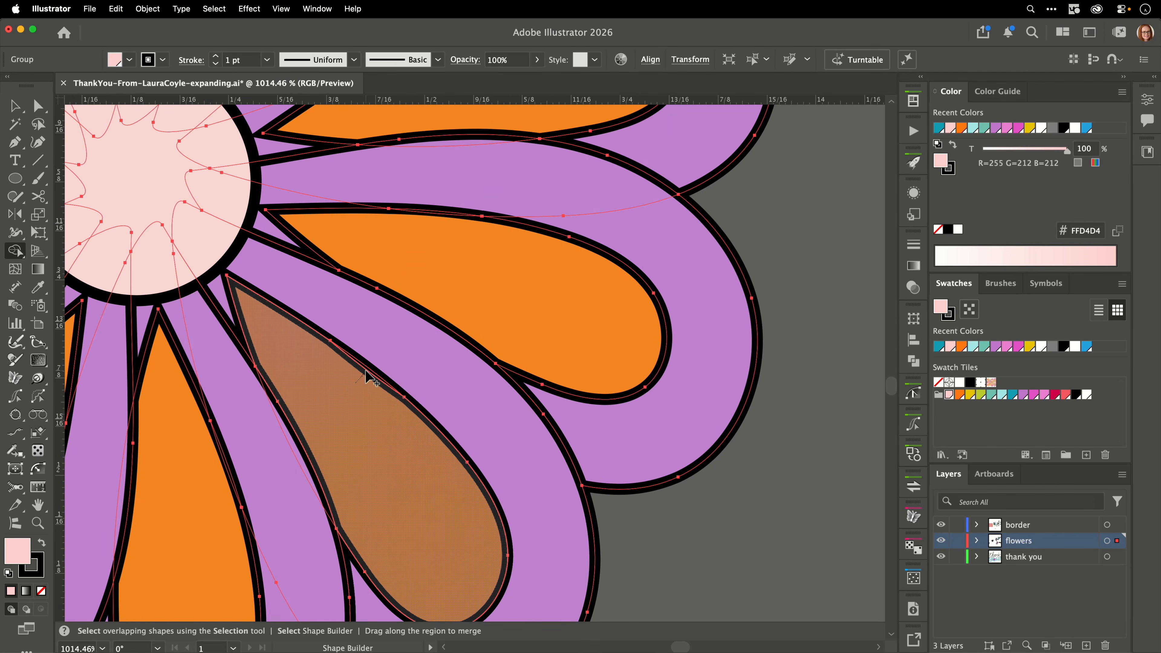
pyautogui.keyDown('alt'); pyautogui.keyDown('super'); pyautogui.click(503, 421); pyautogui.keyUp('super'); pyautogui.keyUp('alt')
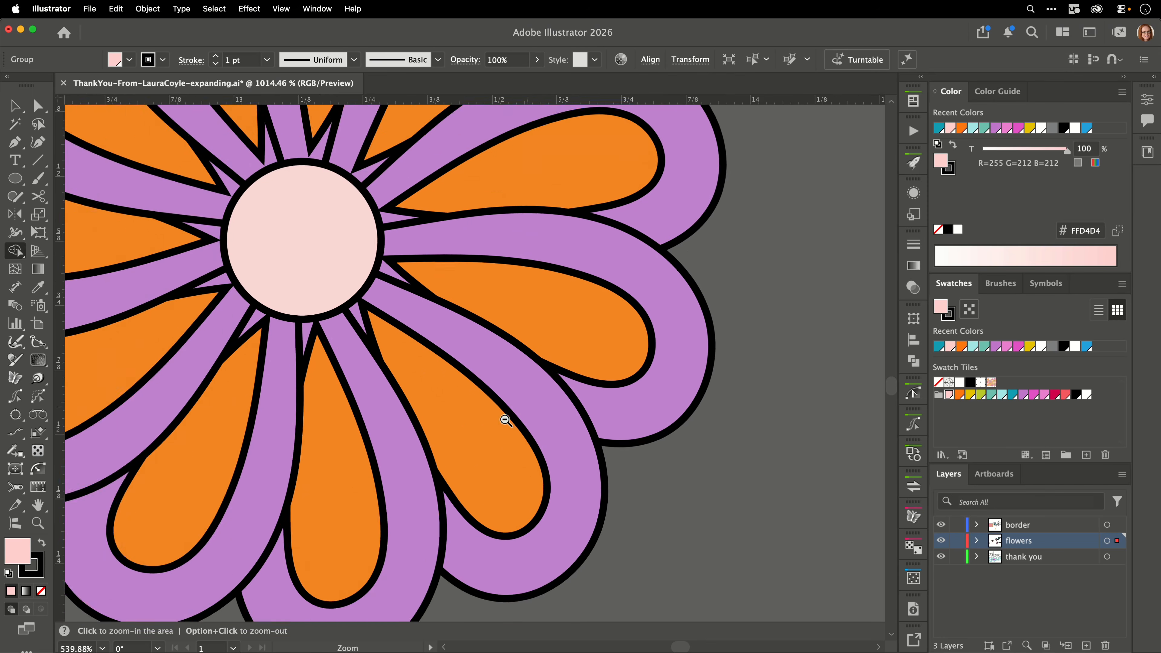
pyautogui.moveTo(505, 420); pyautogui.dragTo(475, 436)
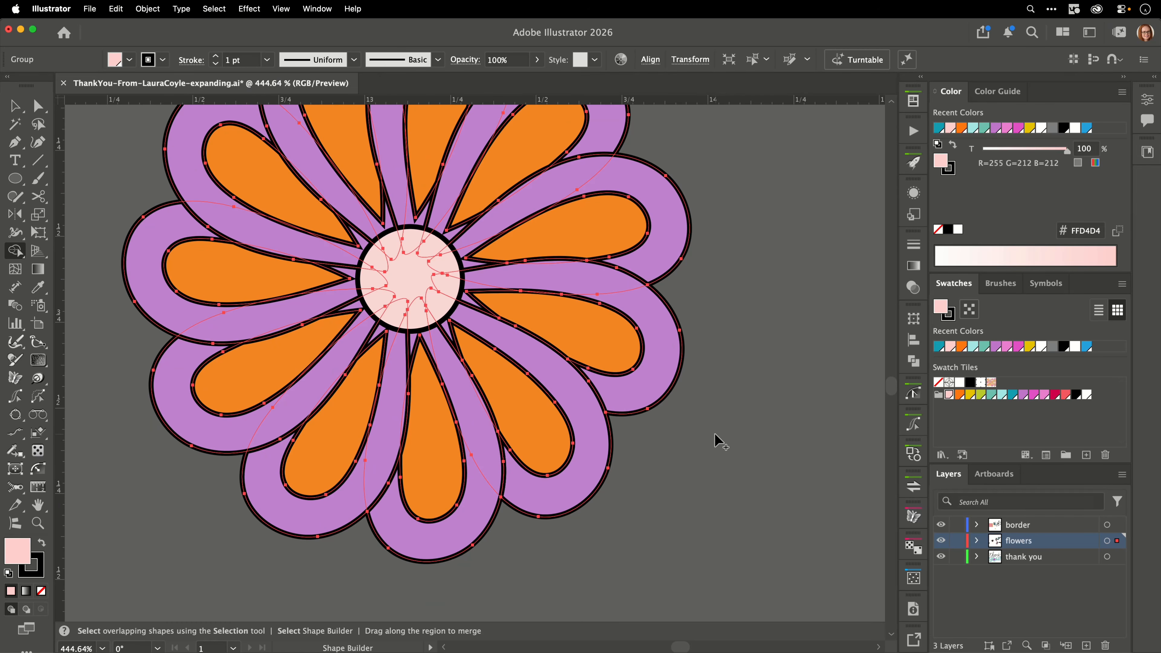
pyautogui.press('v')
pyautogui.click(734, 421)
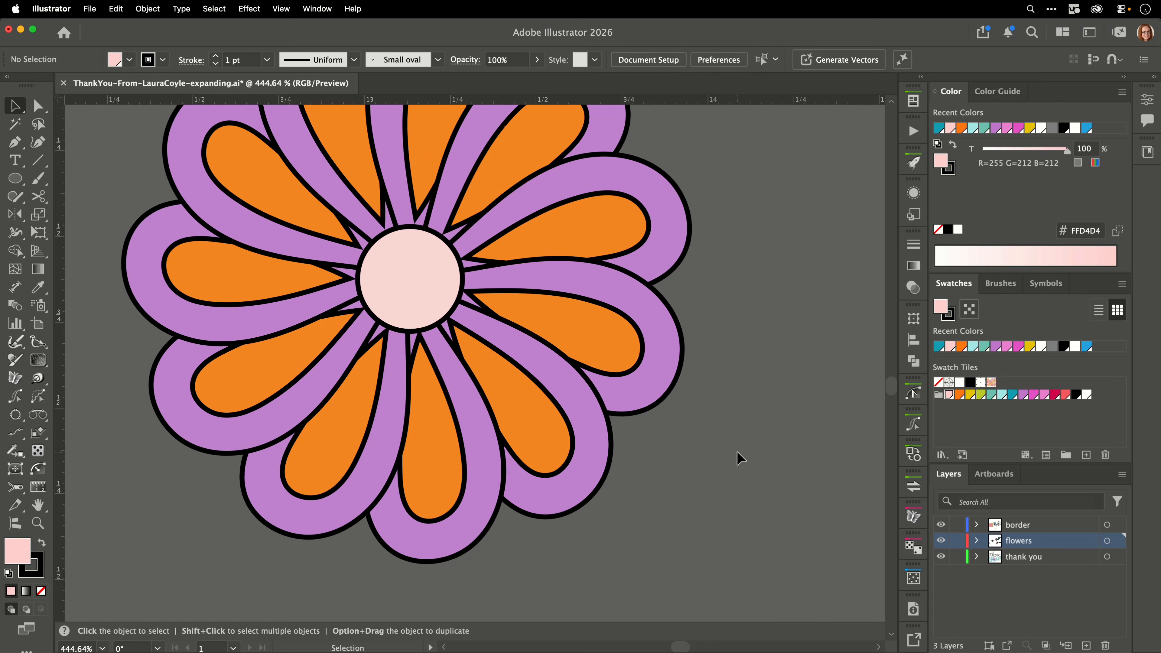
# - Ungroup the flower's petals into separate petal groups and deselect them
pyautogui.keyDown('alt'); pyautogui.keyDown('super'); pyautogui.click(724, 443); pyautogui.keyUp('super'); pyautogui.keyUp('alt')
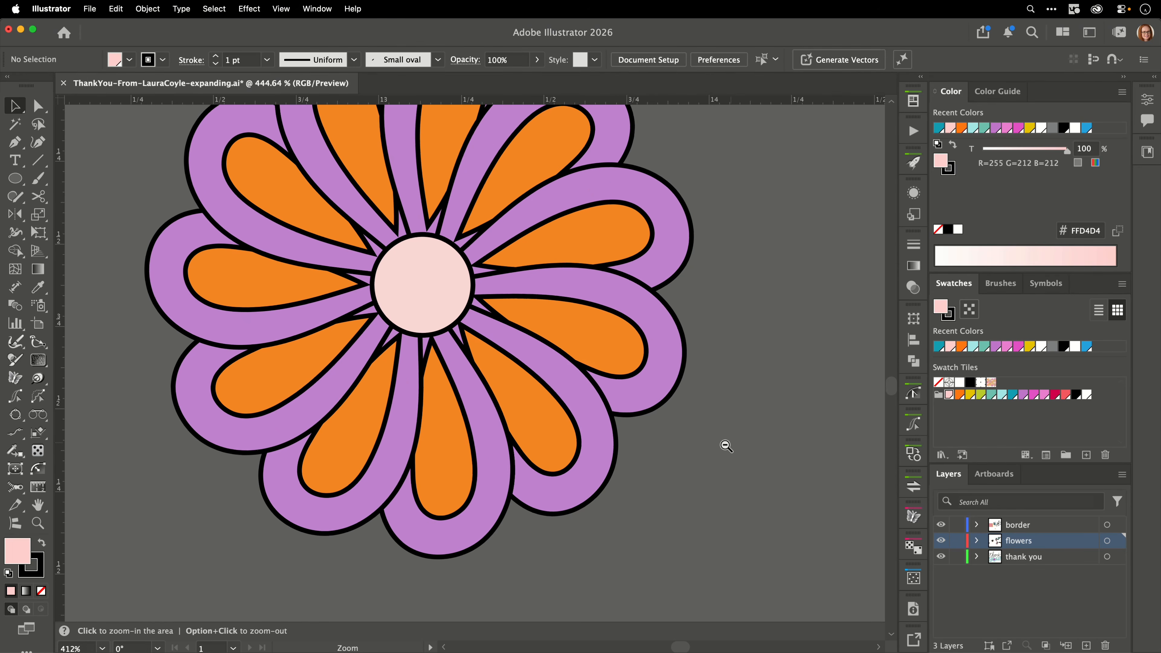
pyautogui.moveTo(710, 457); pyautogui.dragTo(651, 494)
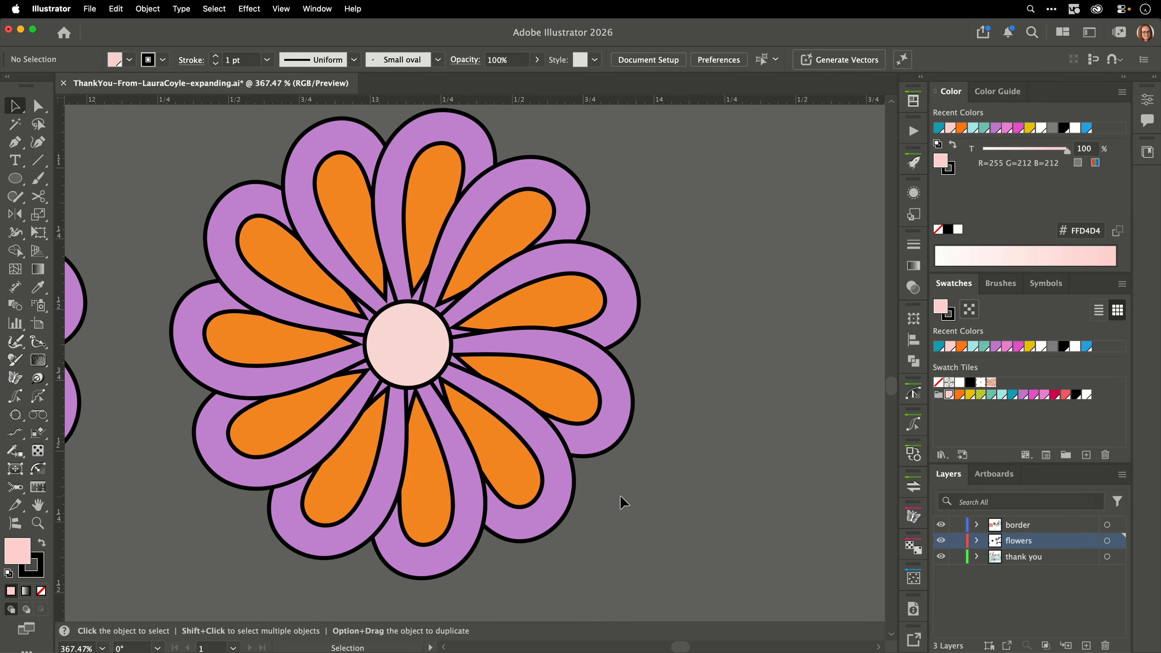
pyautogui.click(481, 463)
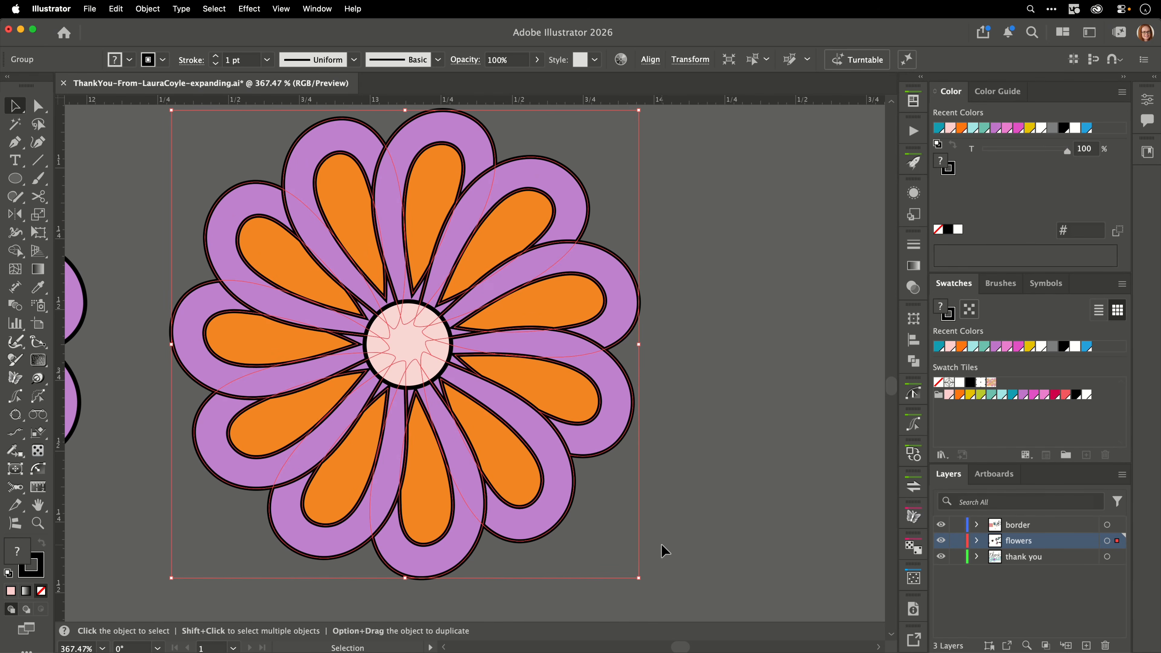
pyautogui.click(672, 449)
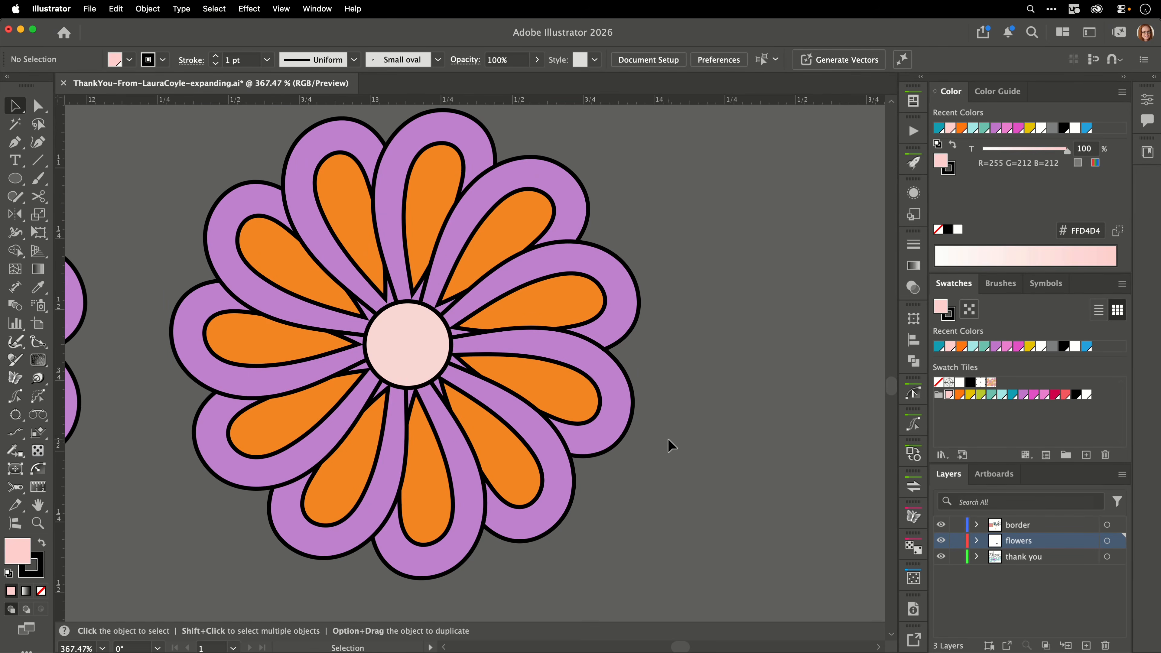
# - Move the petal just above the merged one horizontally out of the flower into the empty space beside it
pyautogui.click(597, 386)
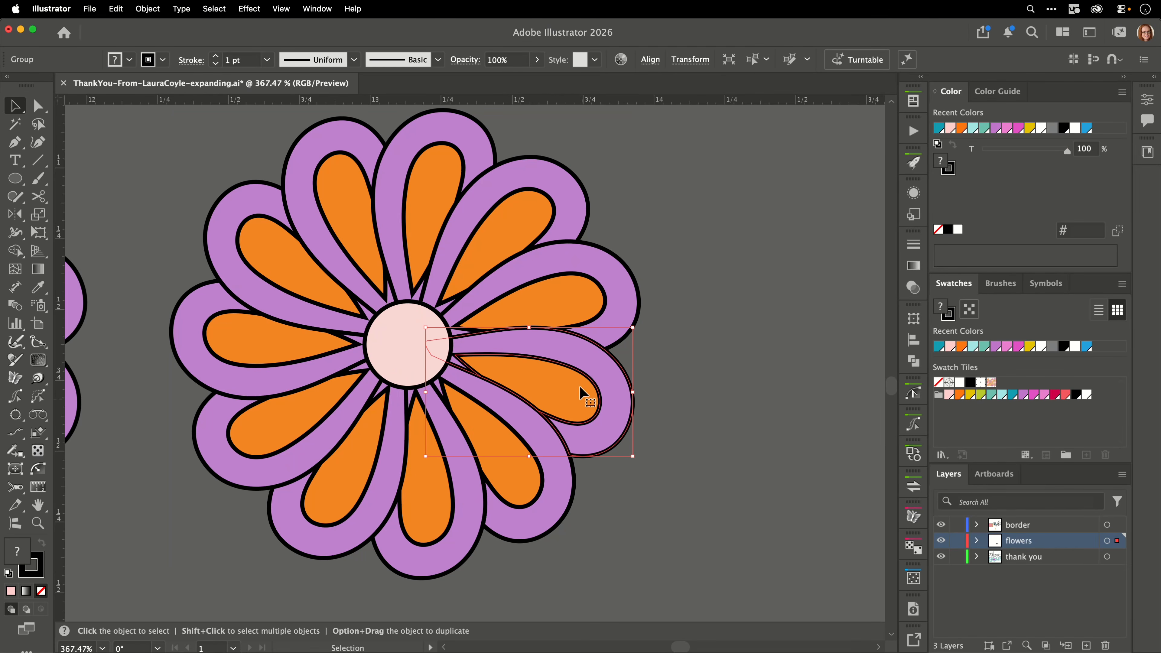
pyautogui.hotkey('shift', 'Right')
pyautogui.moveTo(796, 511); pyautogui.dragTo(719, 509)
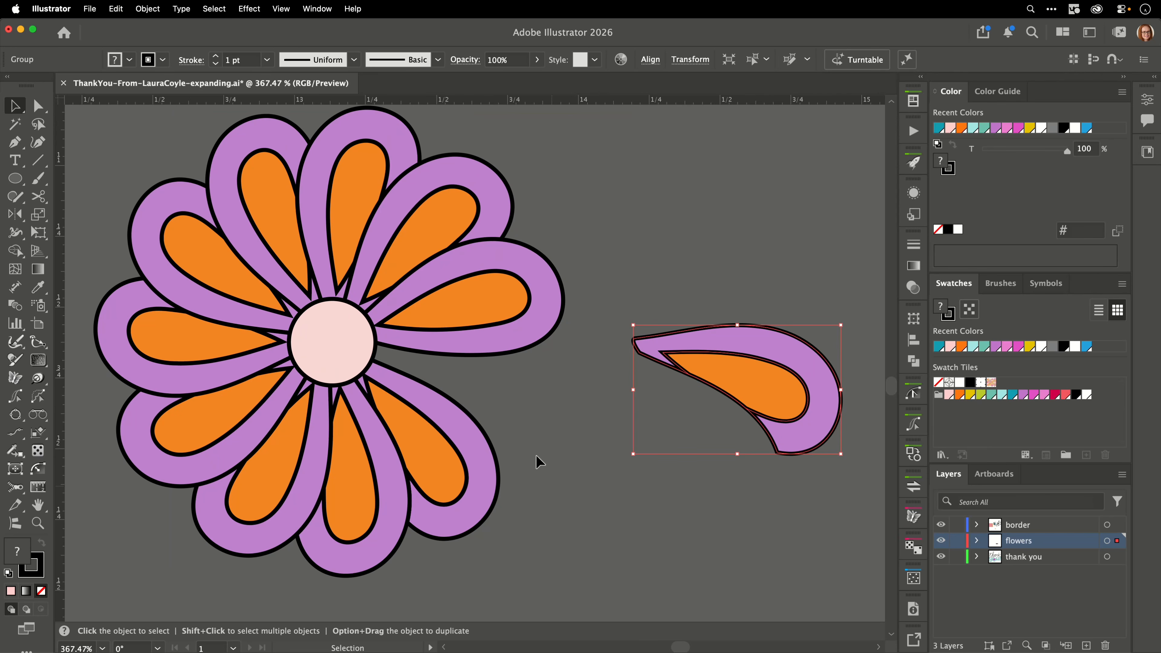
# - Try moving the two petals above the gap out beside the separated petal, and undo both moves
pyautogui.click(521, 323)
pyautogui.hotkey('shift', 'Right')
pyautogui.click(482, 225)
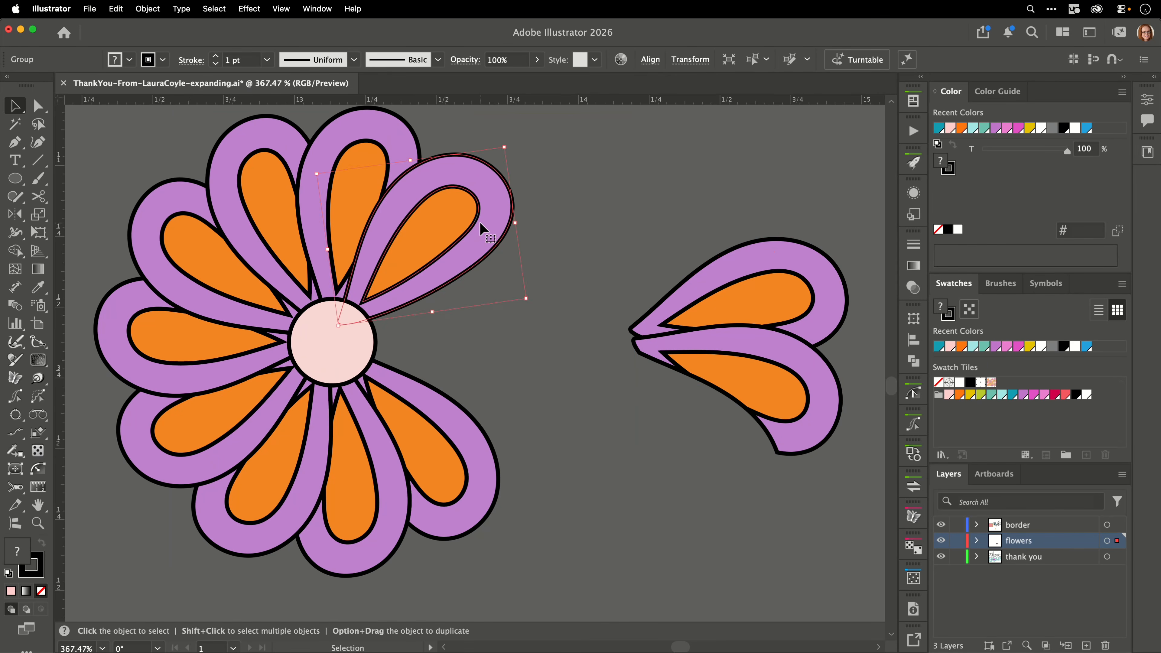
pyautogui.hotkey('shift', 'Right')
pyautogui.press('super+z')
pyautogui.press('super+shift+z')
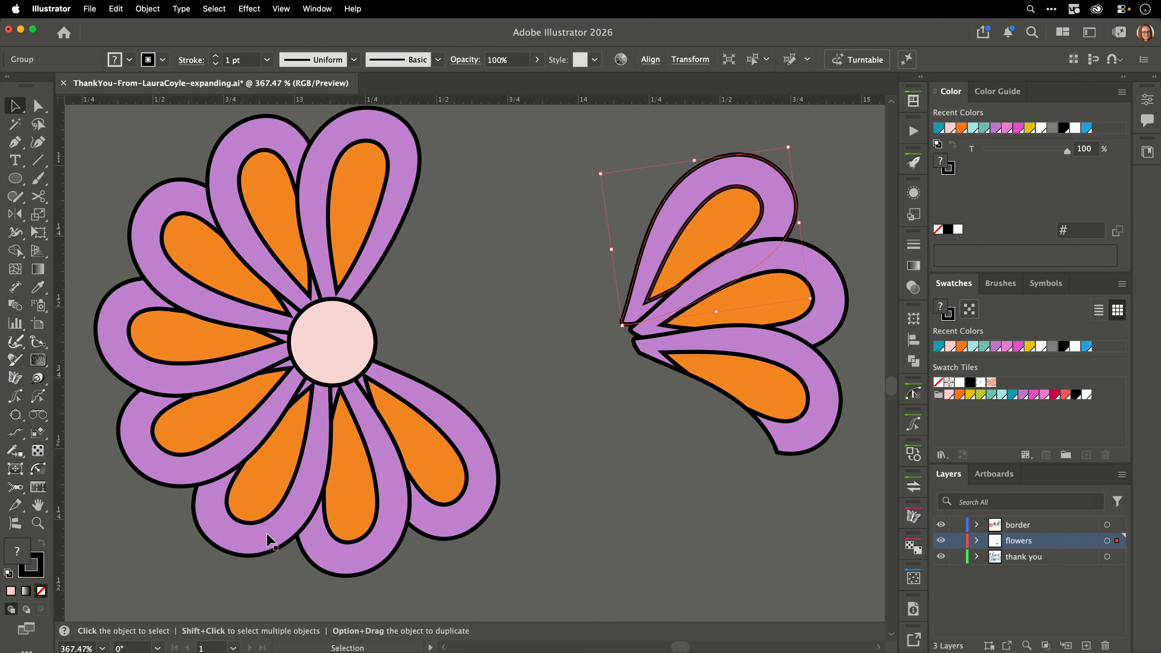
pyautogui.press('super+z')
pyautogui.press('super+z')
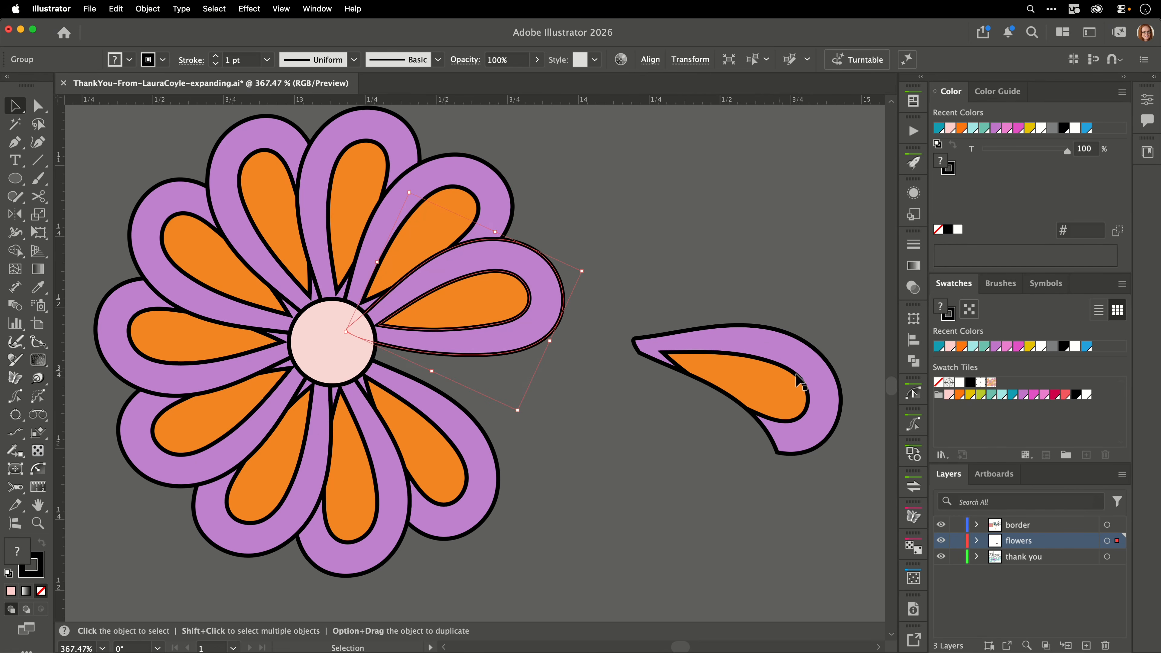
# - Move the lower-right petal out beside the separated one and merge its split purple and orange regions with Shape Builder
pyautogui.click(474, 498)
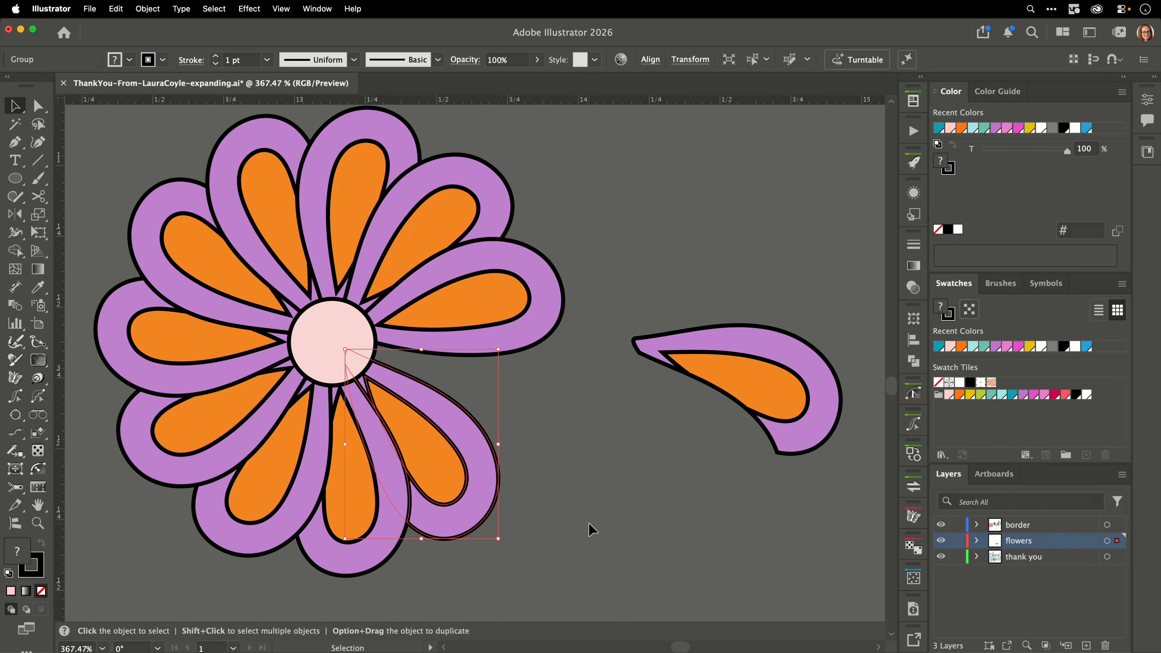
pyautogui.press('super+d')
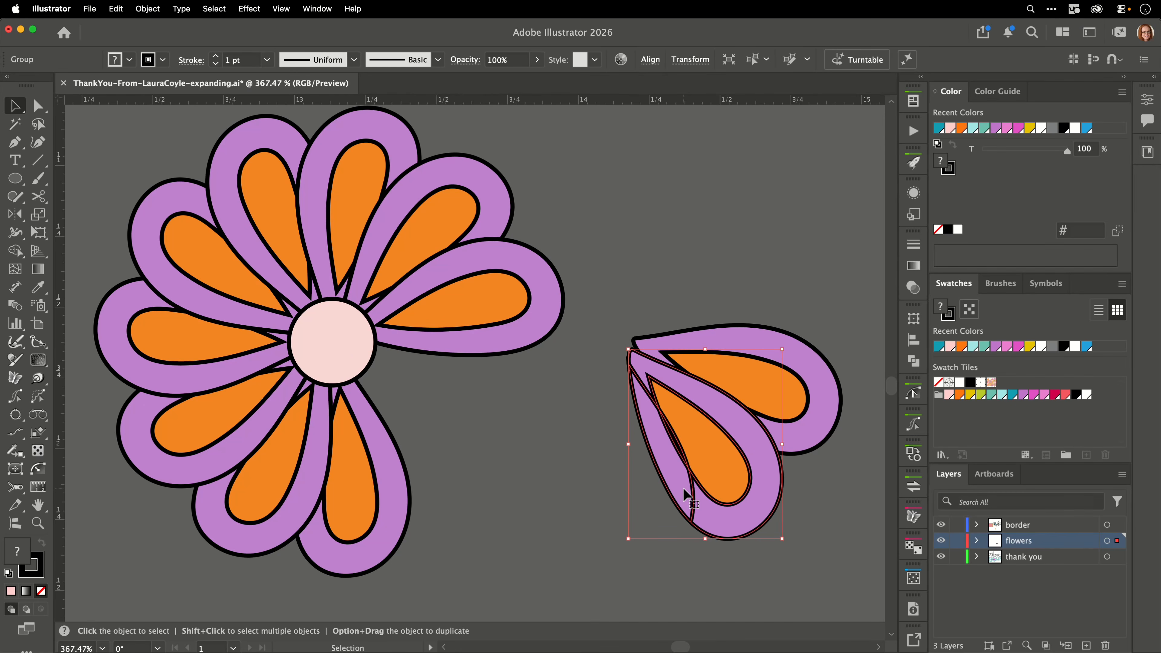
pyautogui.moveTo(685, 490); pyautogui.dragTo(584, 459)
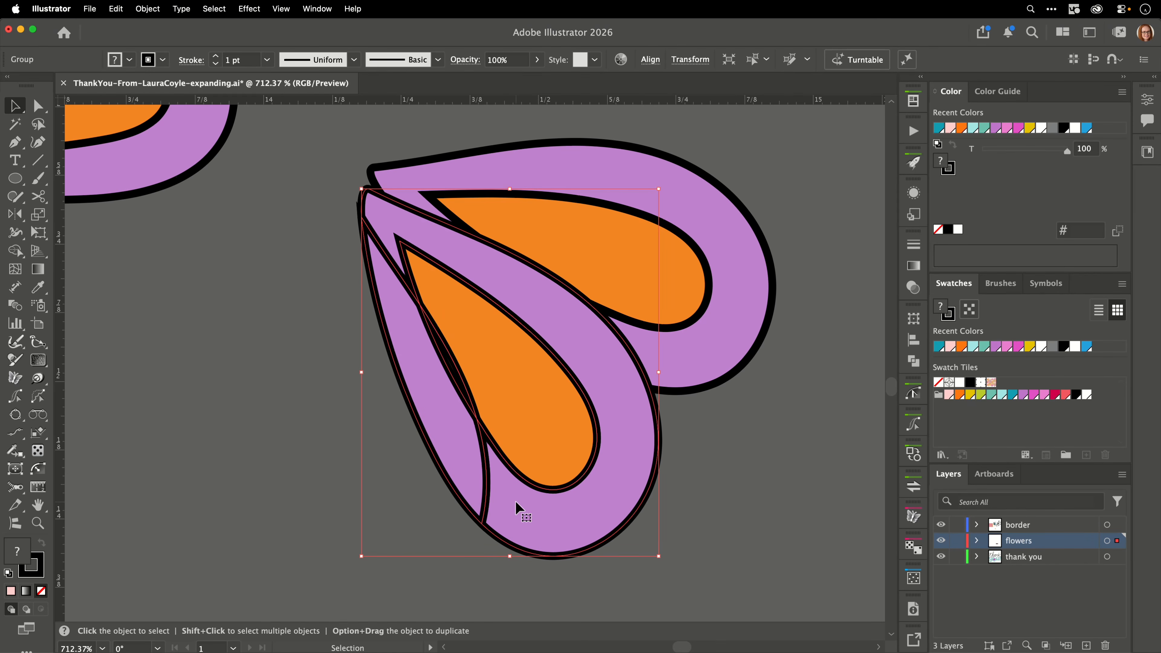
pyautogui.hotkey('shift', 'm')
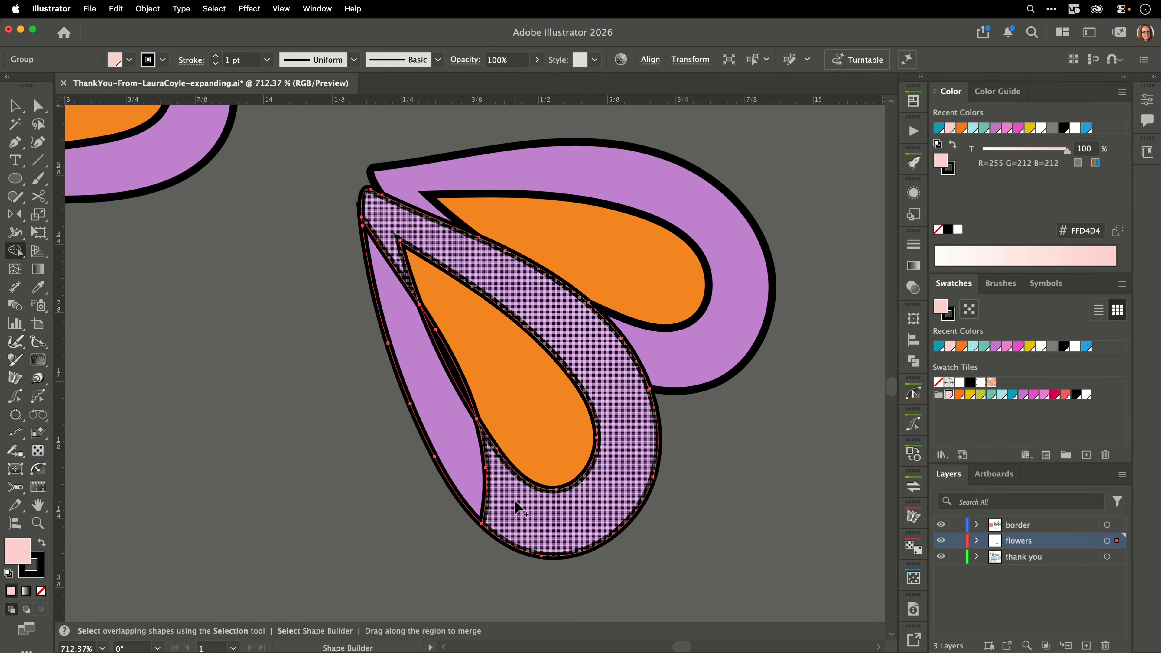
pyautogui.moveTo(511, 501); pyautogui.dragTo(466, 456)
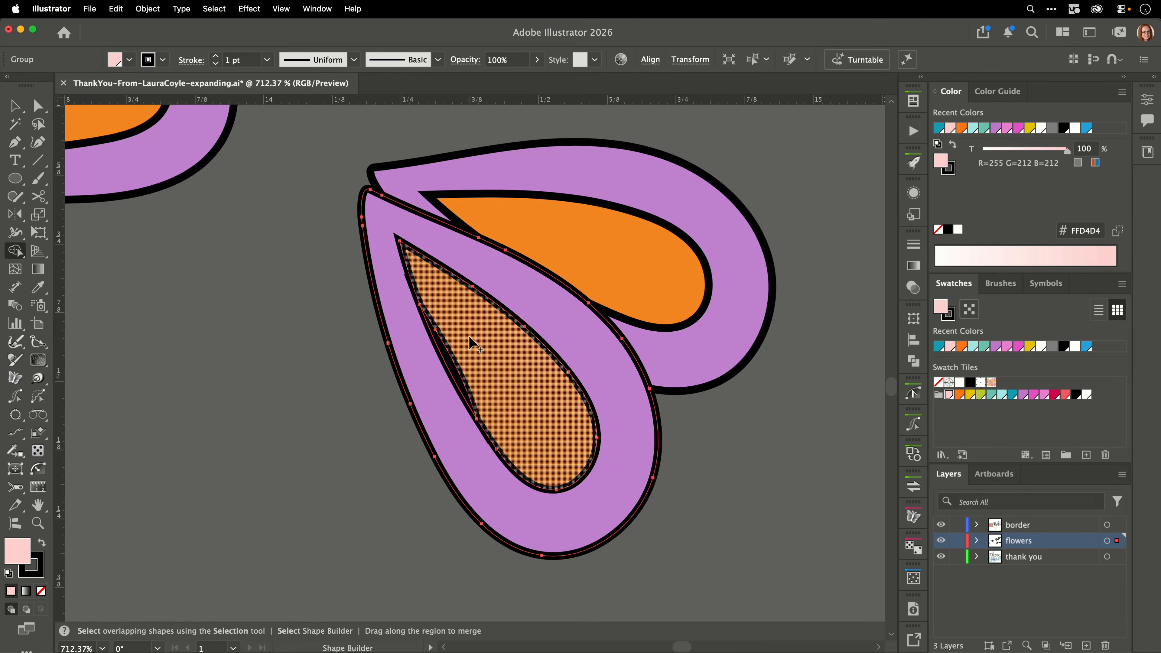
pyautogui.moveTo(468, 337); pyautogui.dragTo(454, 361)
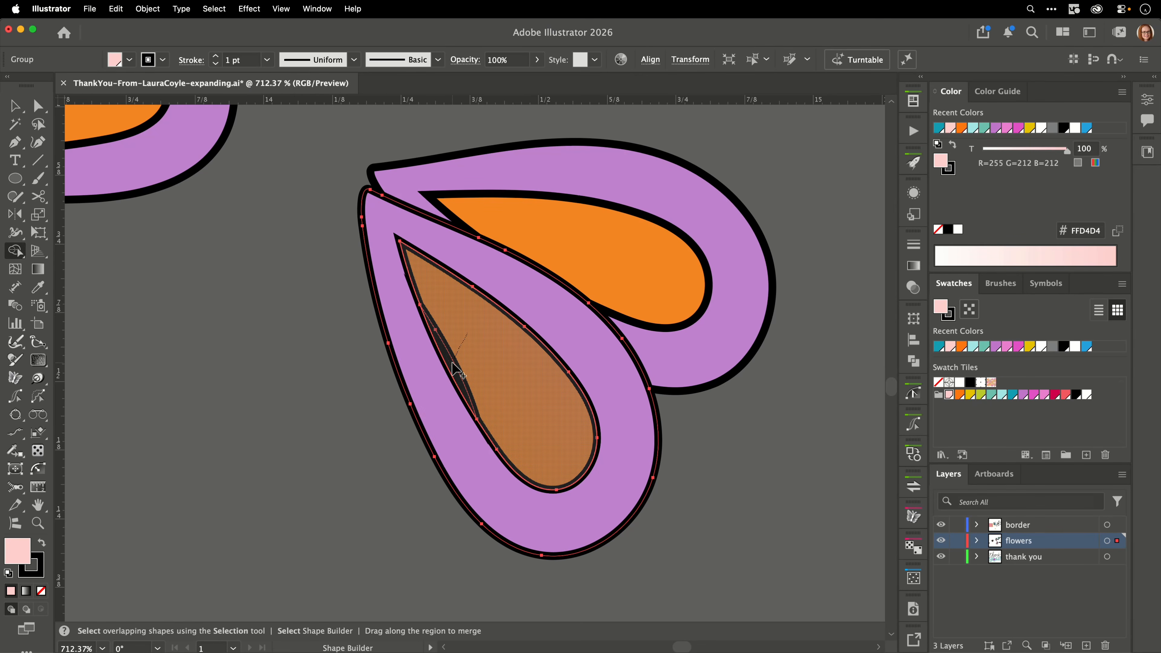
pyautogui.press('v')
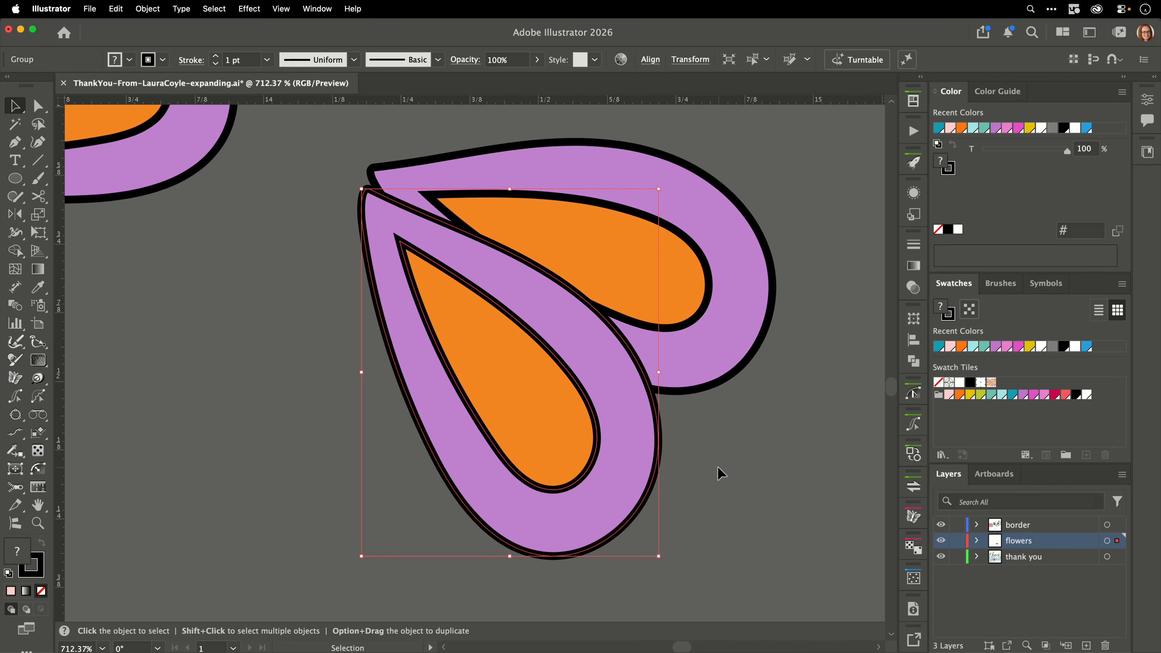
# - Move both separated petals back into their gap in the flower and deselect them
pyautogui.scroll(-5, 732, 446)
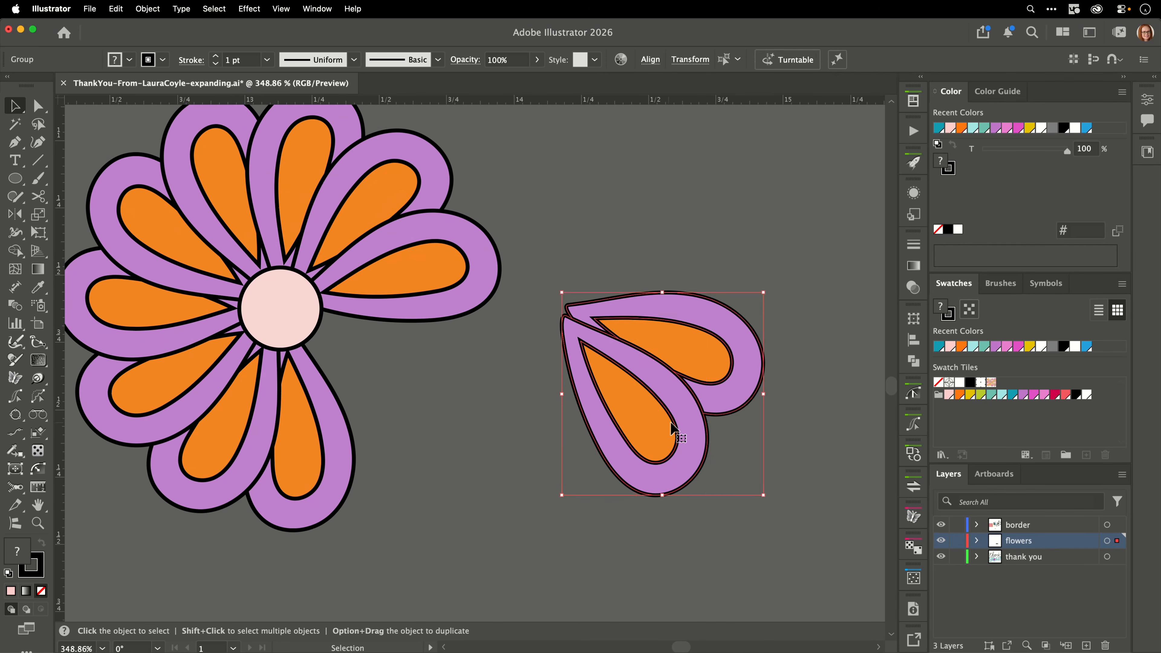
pyautogui.moveTo(669, 423); pyautogui.dragTo(401, 422)
pyautogui.click(572, 482)
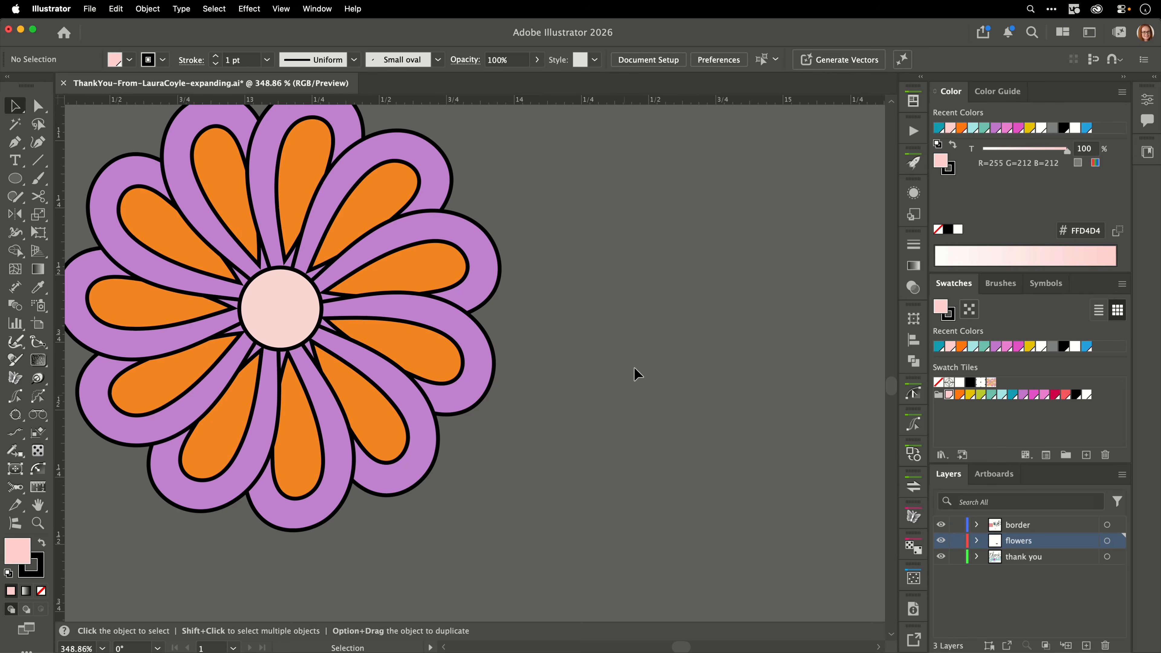
# - Examine the reassembled flower's paths in outline view and return to the color preview
pyautogui.moveTo(531, 316); pyautogui.dragTo(649, 369)
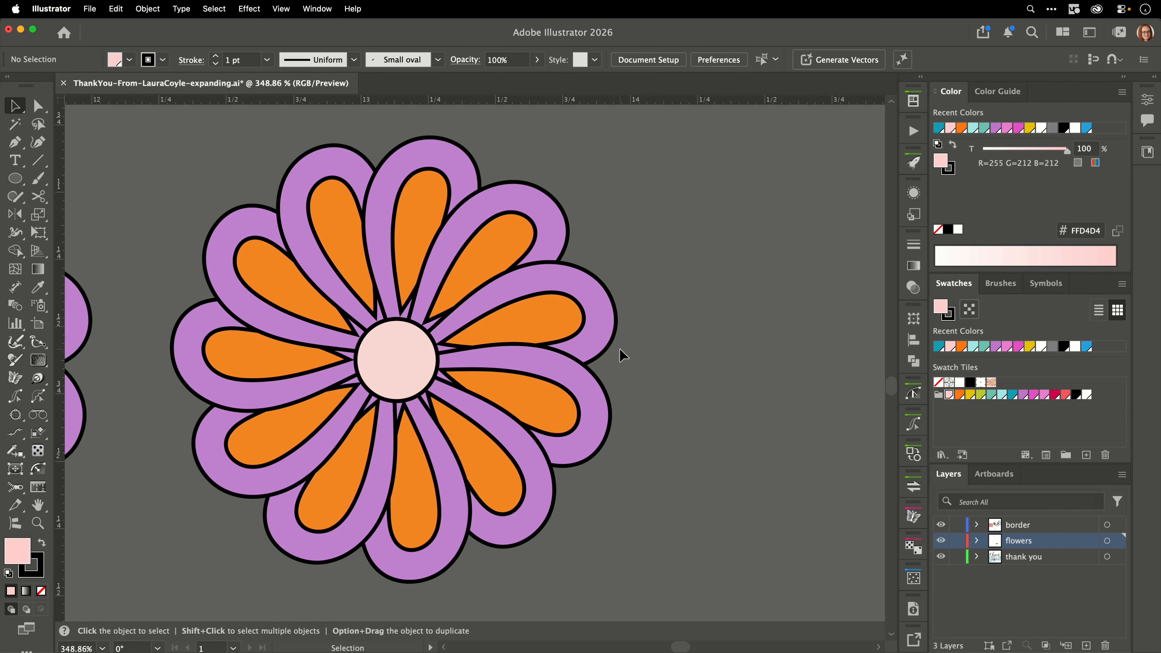
pyautogui.press('super+y')
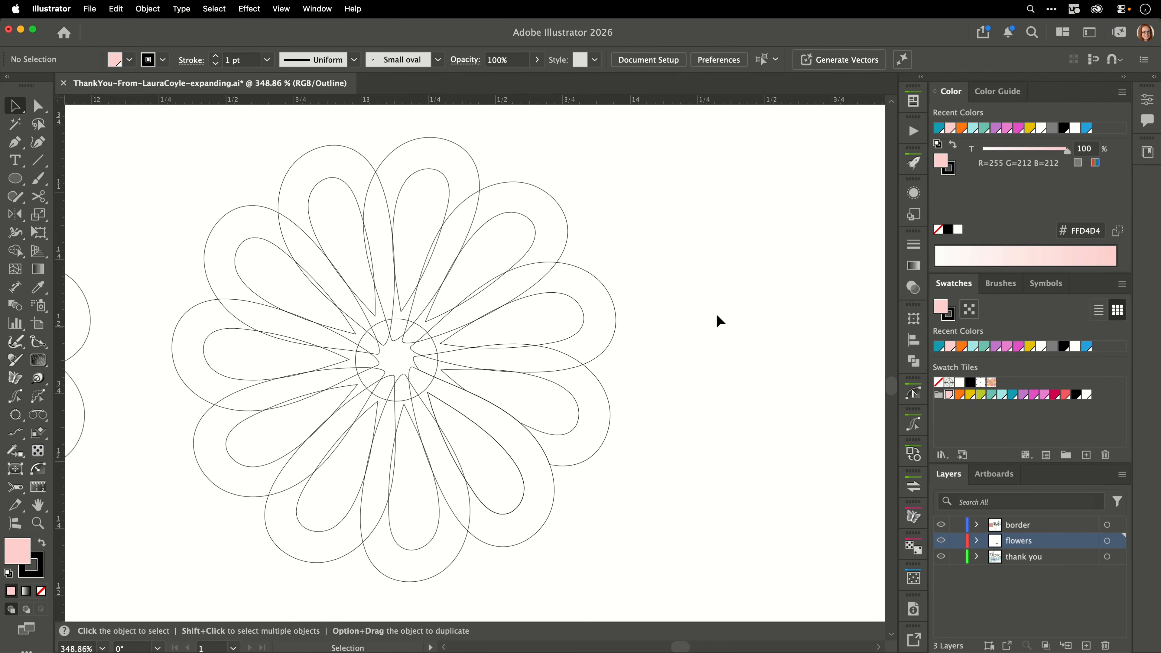
pyautogui.press('super+y')
# - Go to the separate fill-only and line-art flowers and select the black line-art flower
pyautogui.moveTo(626, 240); pyautogui.dragTo(633, 318)
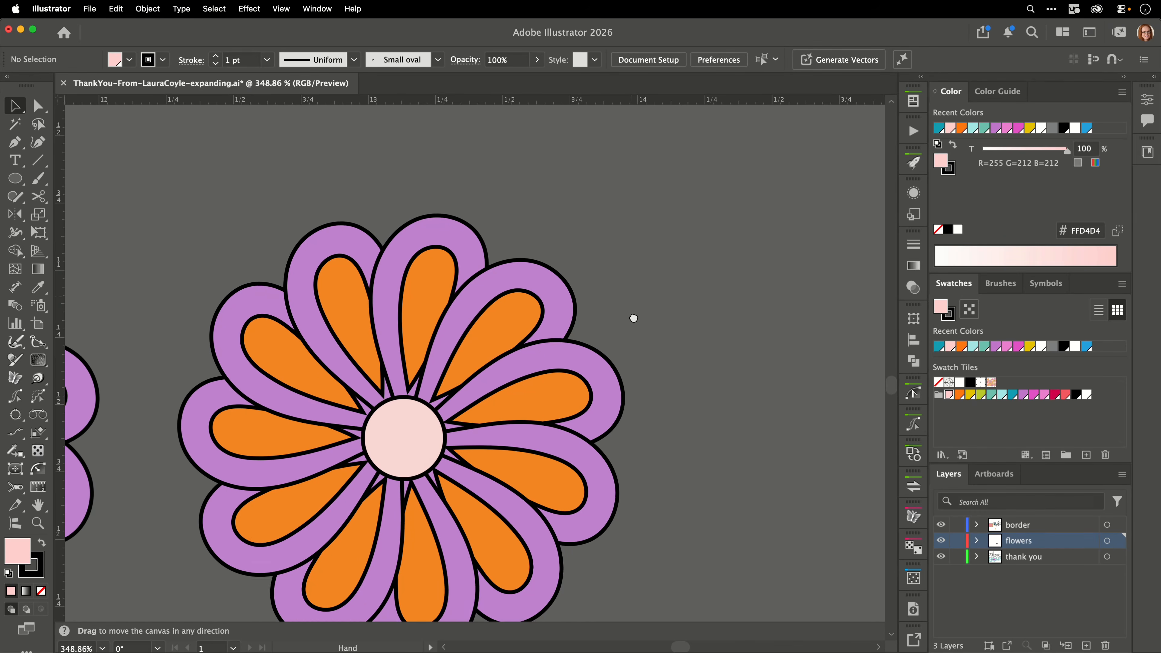
pyautogui.scroll(-5, 633, 318)
pyautogui.moveTo(599, 254); pyautogui.dragTo(566, 614)
pyautogui.moveTo(425, 470); pyautogui.dragTo(476, 477)
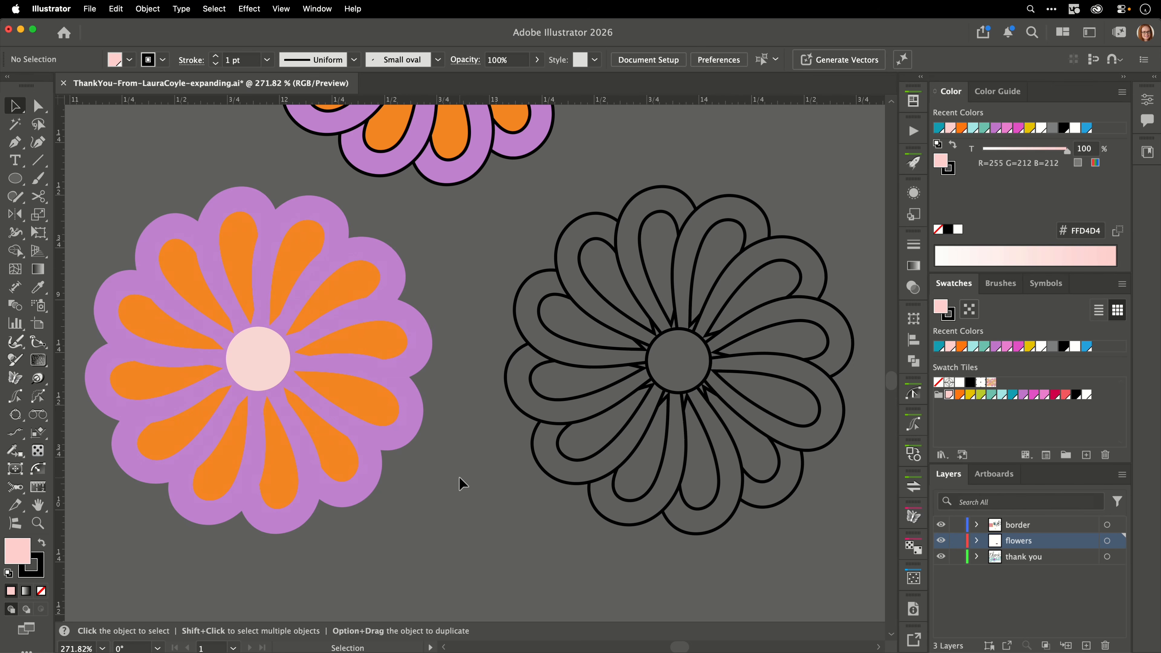
pyautogui.click(518, 407)
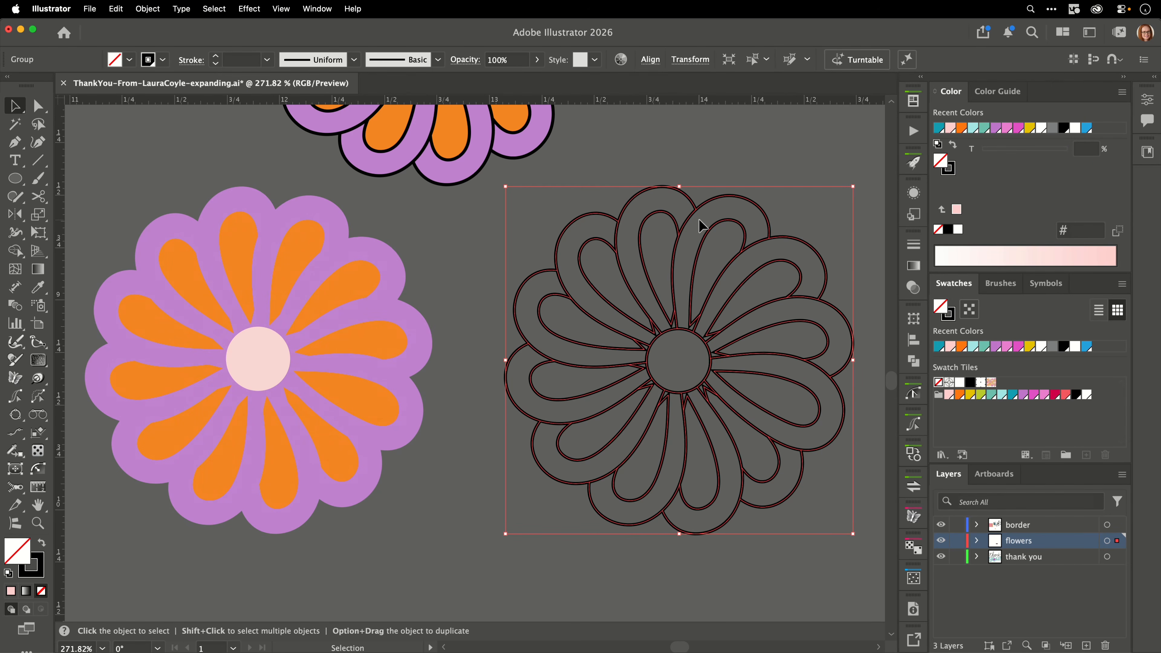
# - Examine the flowers with fills offset from their line art, return to the separate fill-only and line-art pair, and deselect
pyautogui.moveTo(743, 357); pyautogui.dragTo(262, 340)
pyautogui.moveTo(542, 319); pyautogui.dragTo(81, 383)
pyautogui.moveTo(602, 356); pyautogui.dragTo(448, 385)
pyautogui.moveTo(704, 469); pyautogui.dragTo(337, 357)
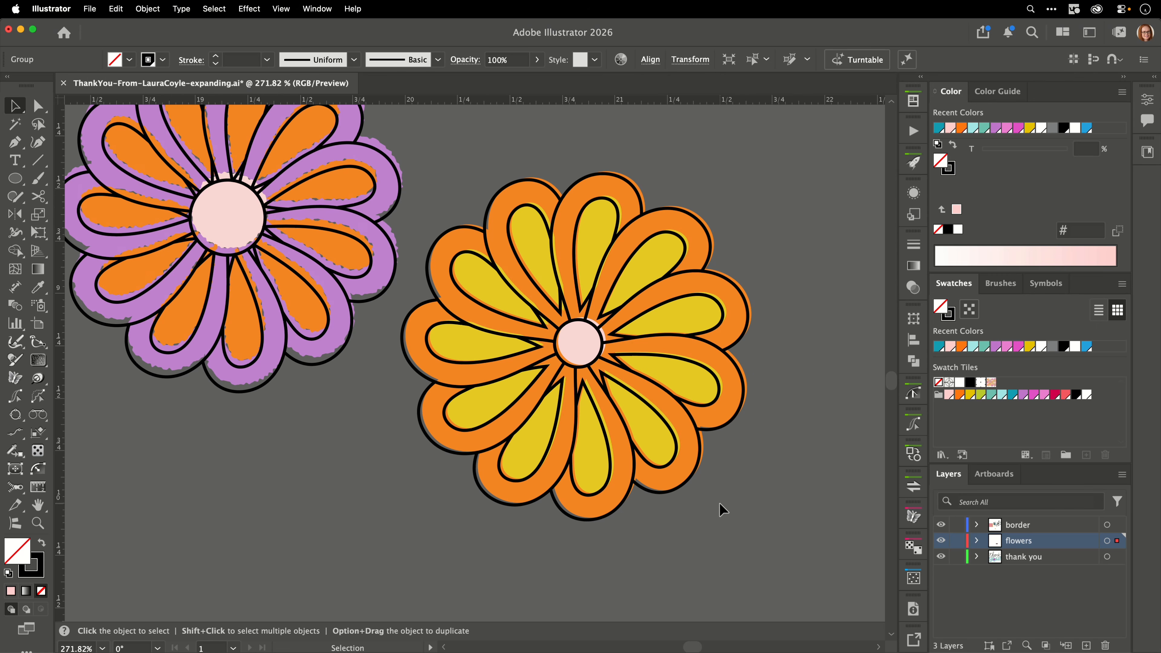
pyautogui.moveTo(588, 370); pyautogui.dragTo(503, 395)
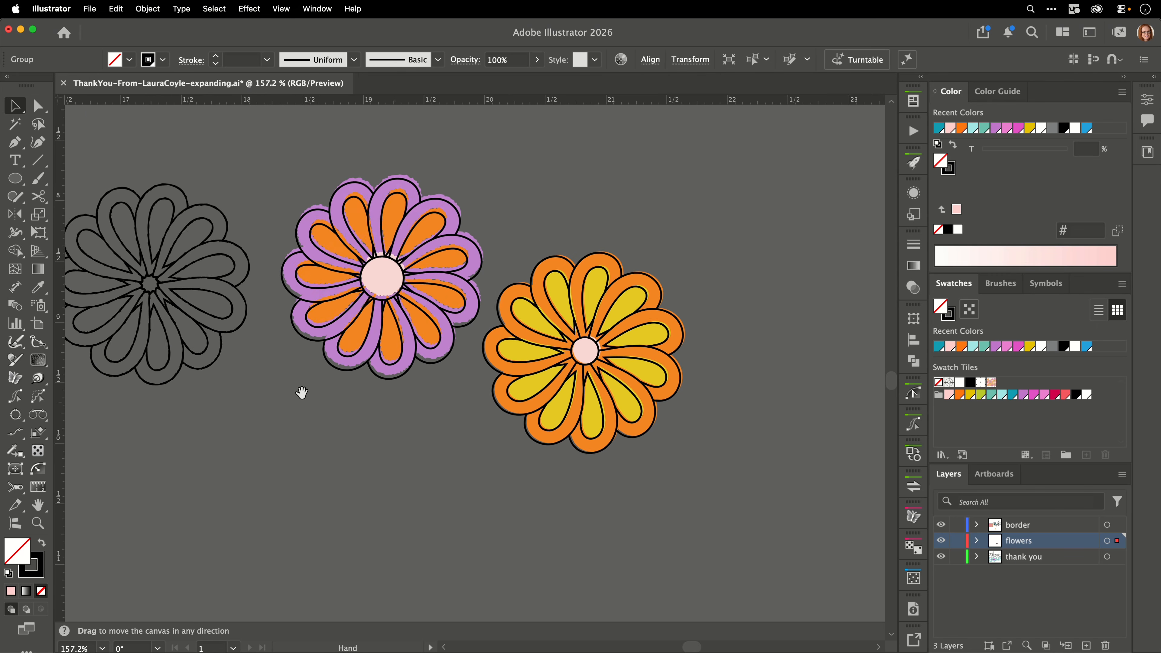
pyautogui.moveTo(167, 373); pyautogui.dragTo(742, 436)
pyautogui.moveTo(449, 460); pyautogui.dragTo(799, 474)
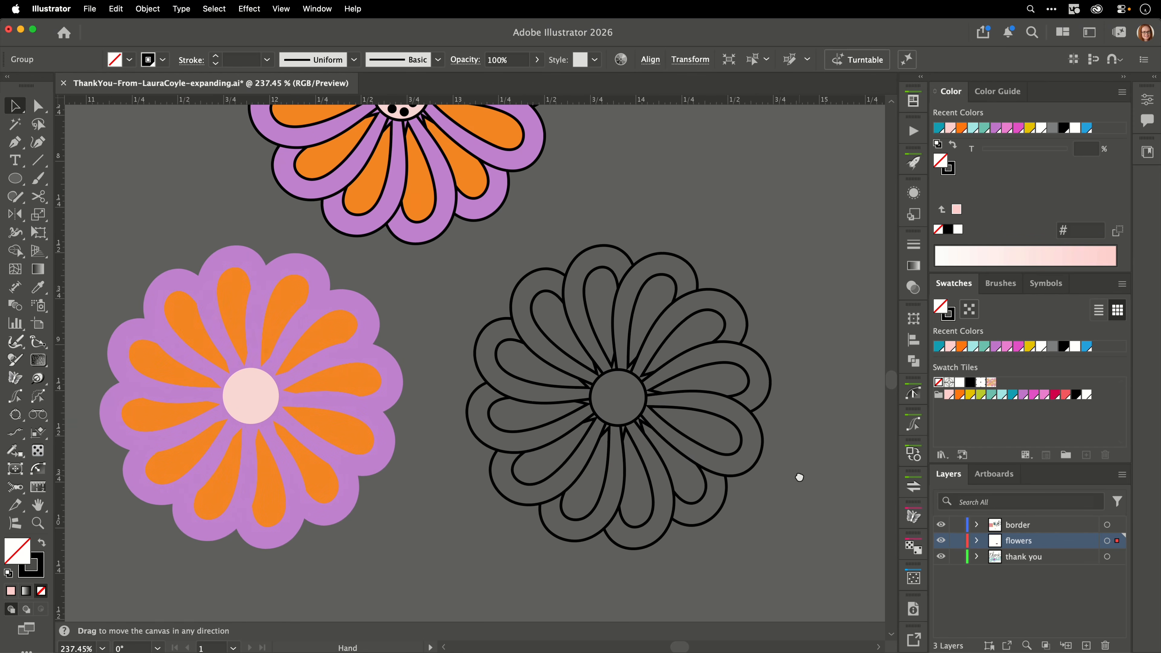
pyautogui.click(810, 493)
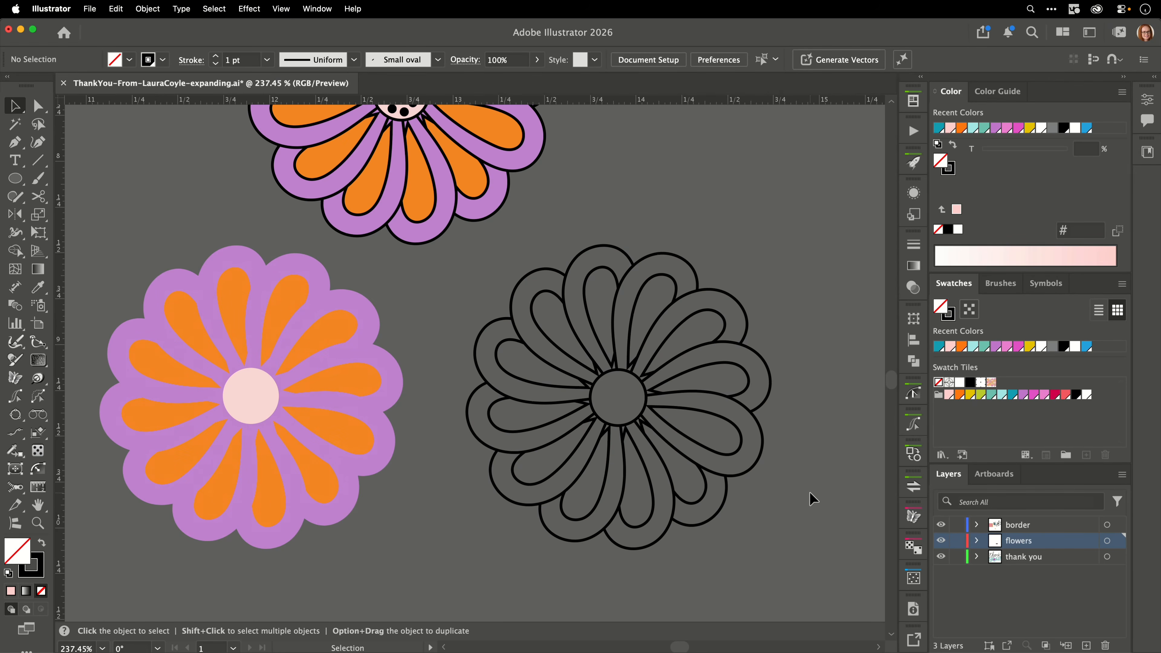
# - Go to the right-hand copy of the intact purple and orange flower and select all its petals and center
pyautogui.press('super+space')
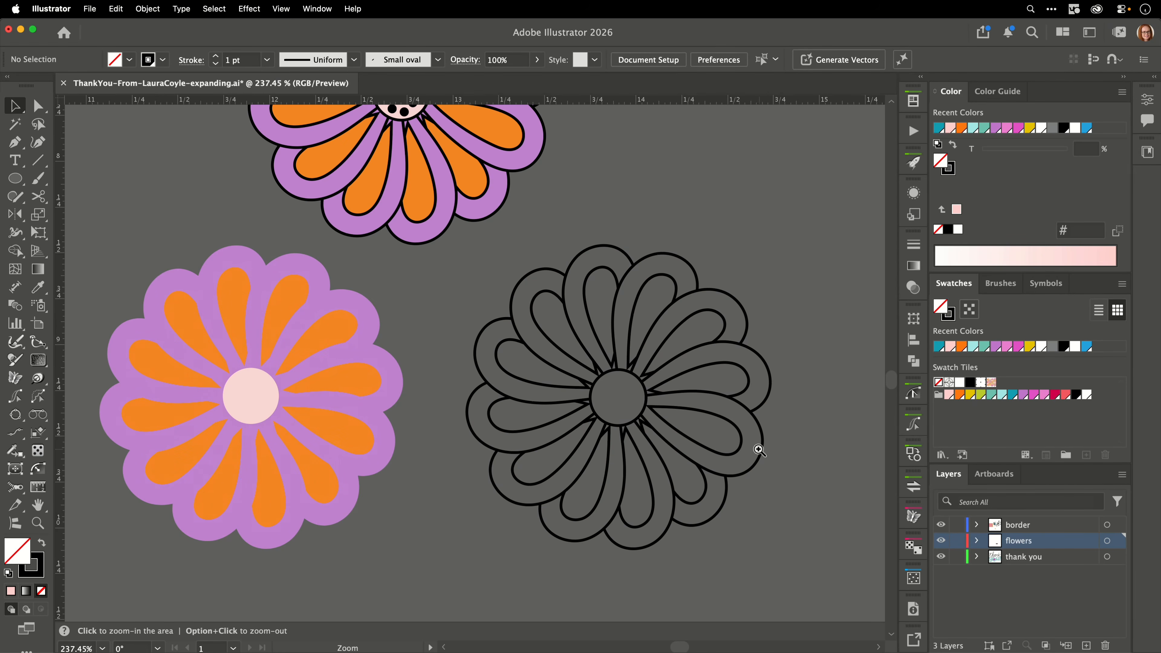
pyautogui.moveTo(759, 450); pyautogui.dragTo(732, 475)
pyautogui.moveTo(669, 498); pyautogui.dragTo(650, 392)
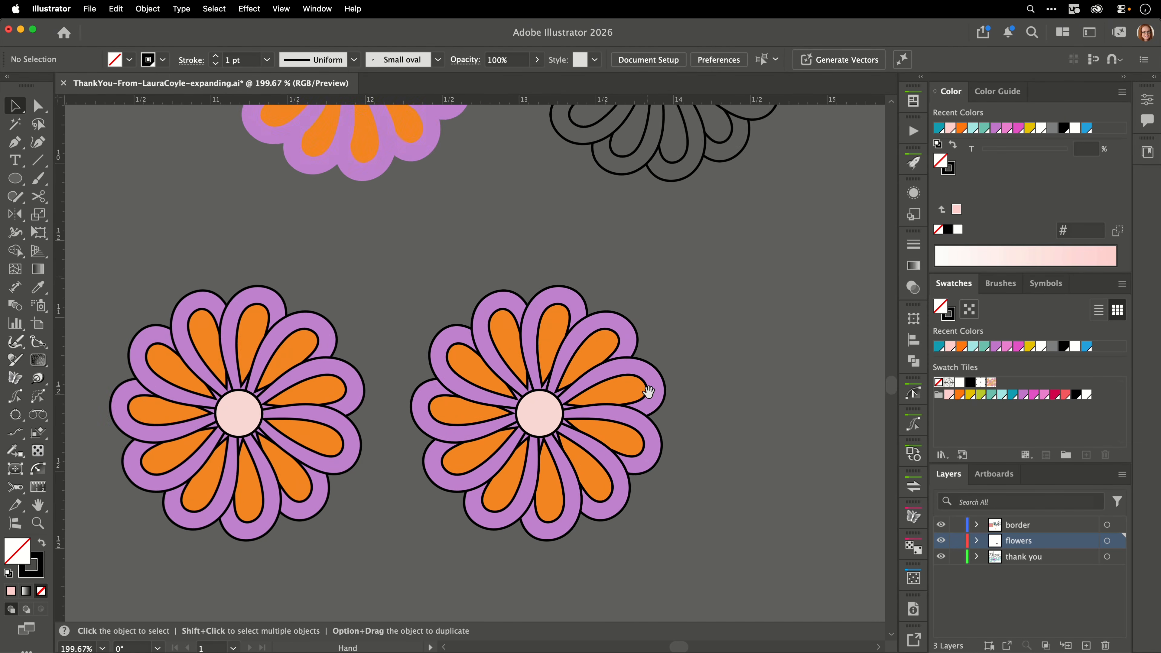
pyautogui.moveTo(649, 466); pyautogui.dragTo(591, 383)
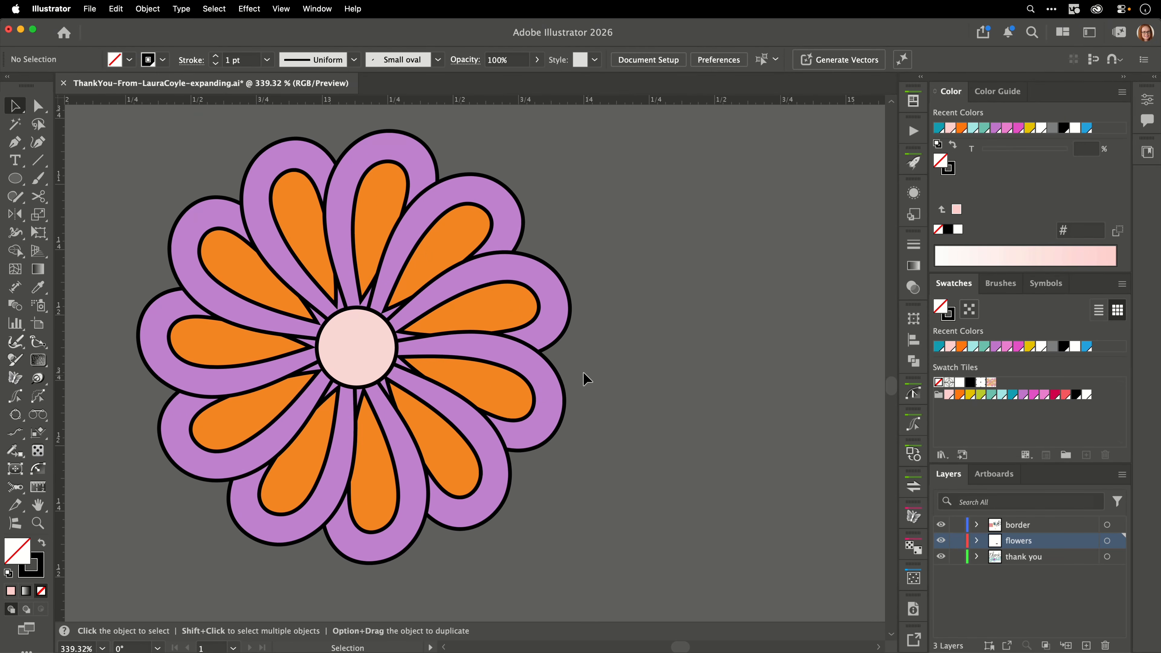
pyautogui.click(493, 312)
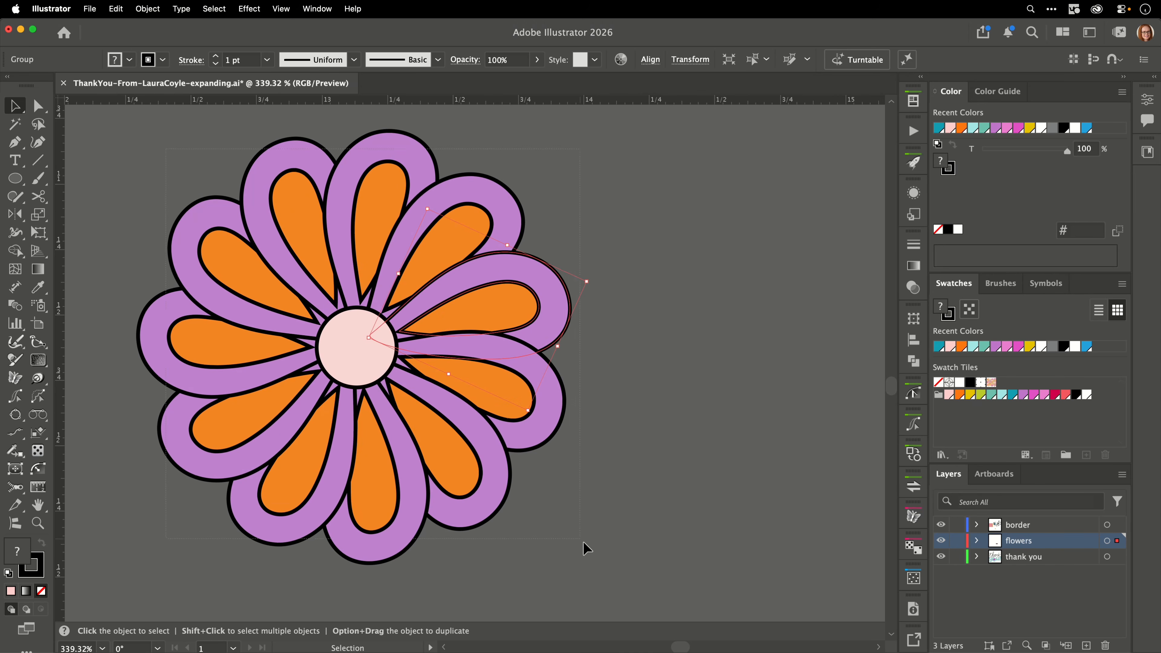
pyautogui.press('super+a')
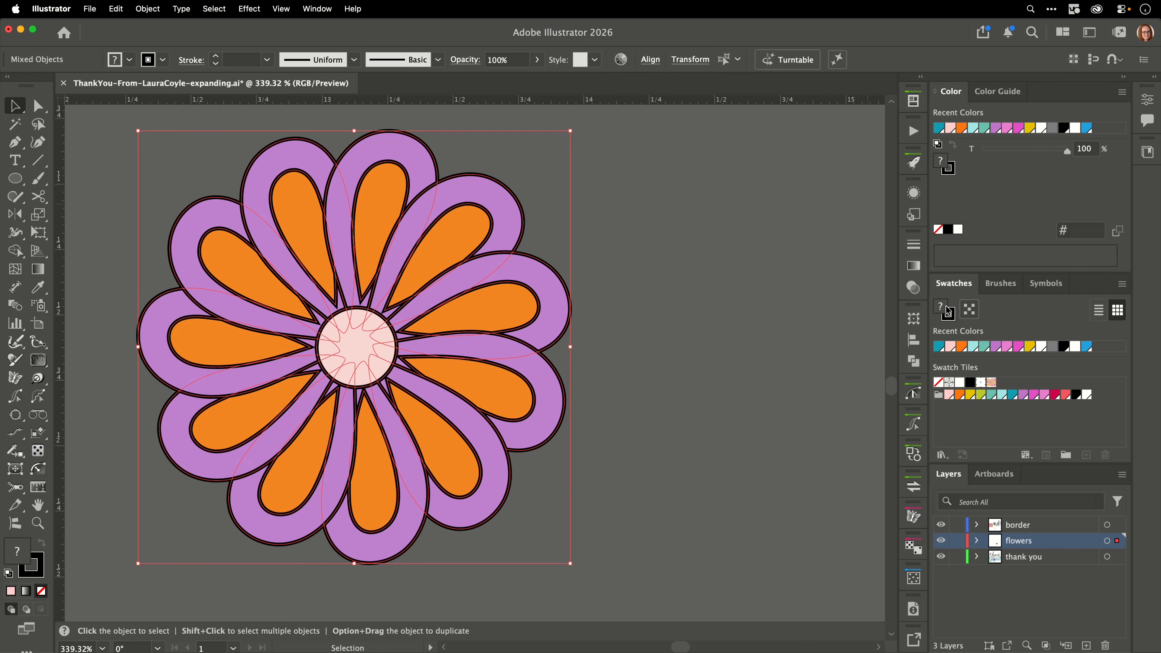
# - Try setting the selected flower's fill to None and undo the change
pyautogui.click(939, 384)
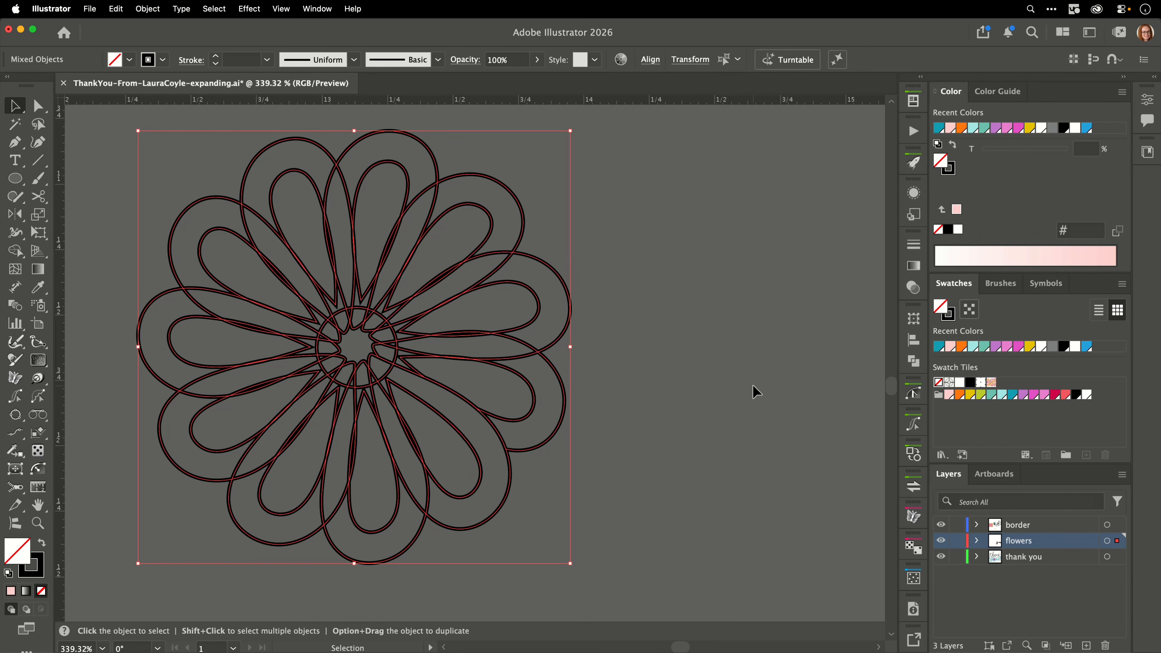
pyautogui.press('super+z')
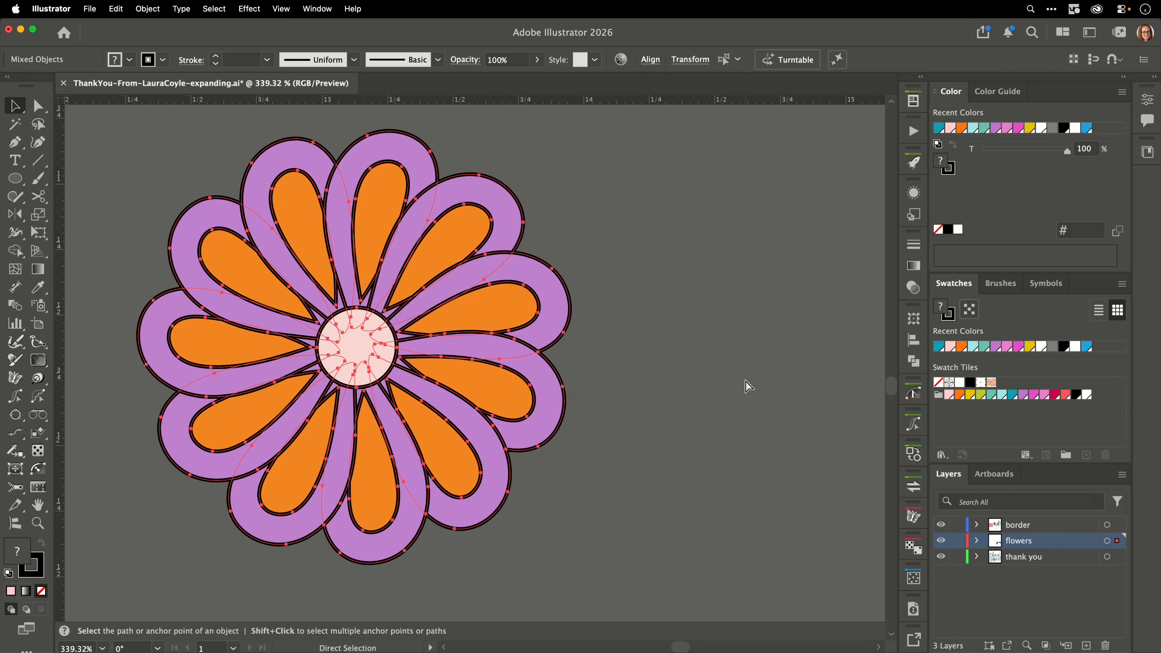
# - Make the selected flower a Live Paint group and expand it into regular paths
pyautogui.hscroll(-1, 695, 274)
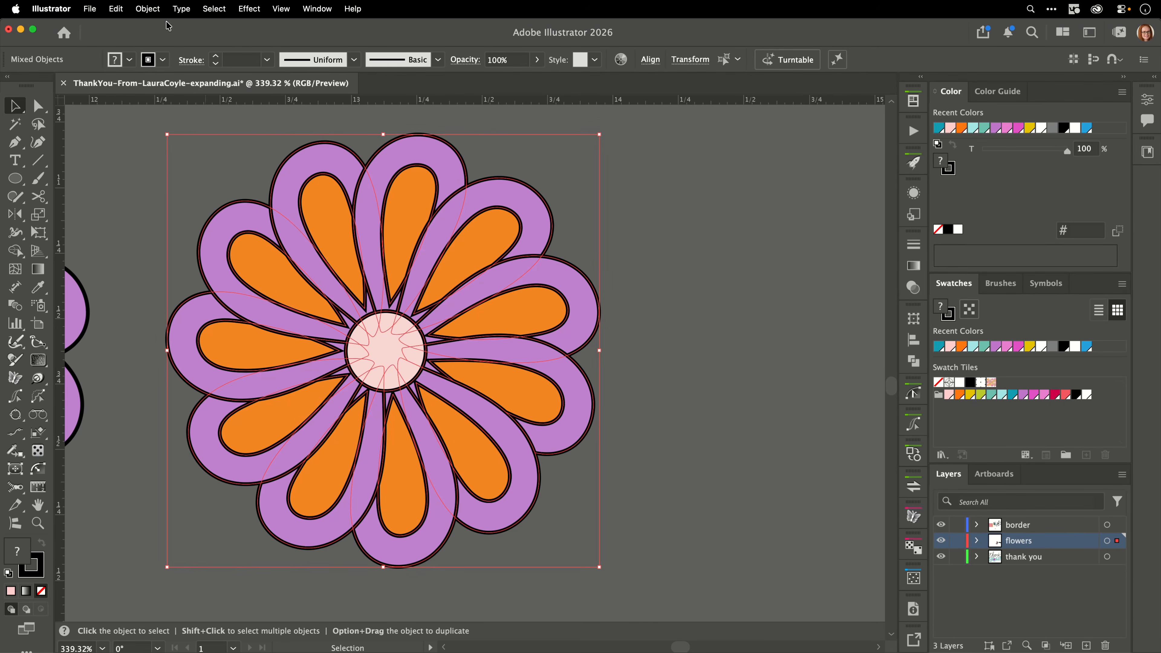
pyautogui.click(147, 9)
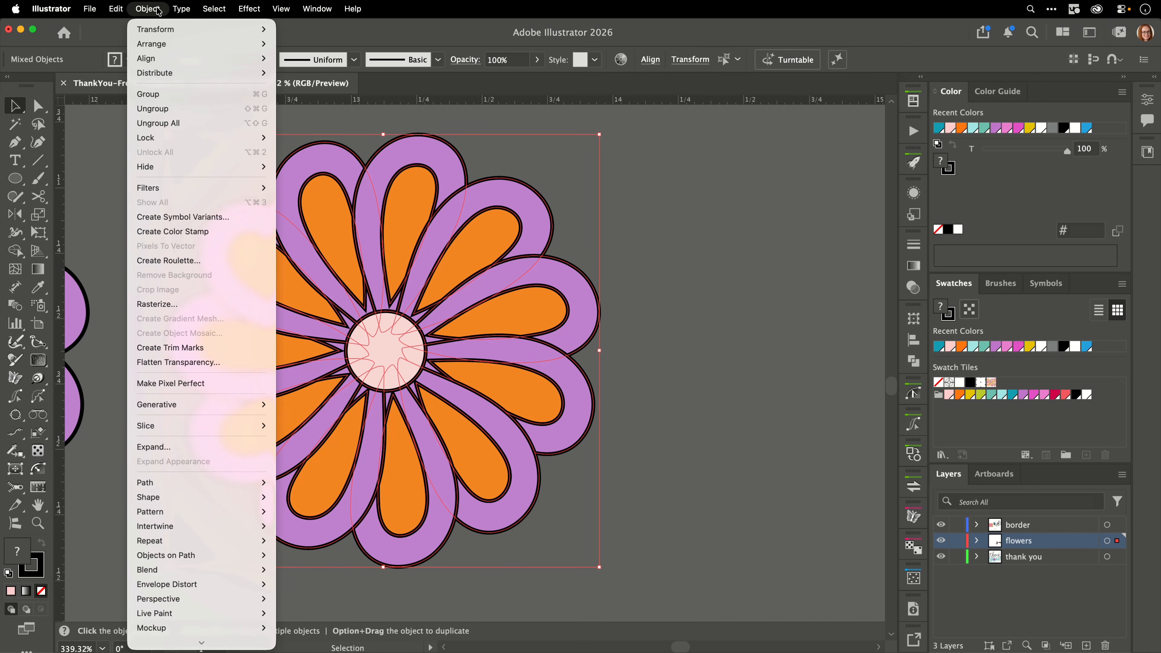
pyautogui.moveTo(212, 614)
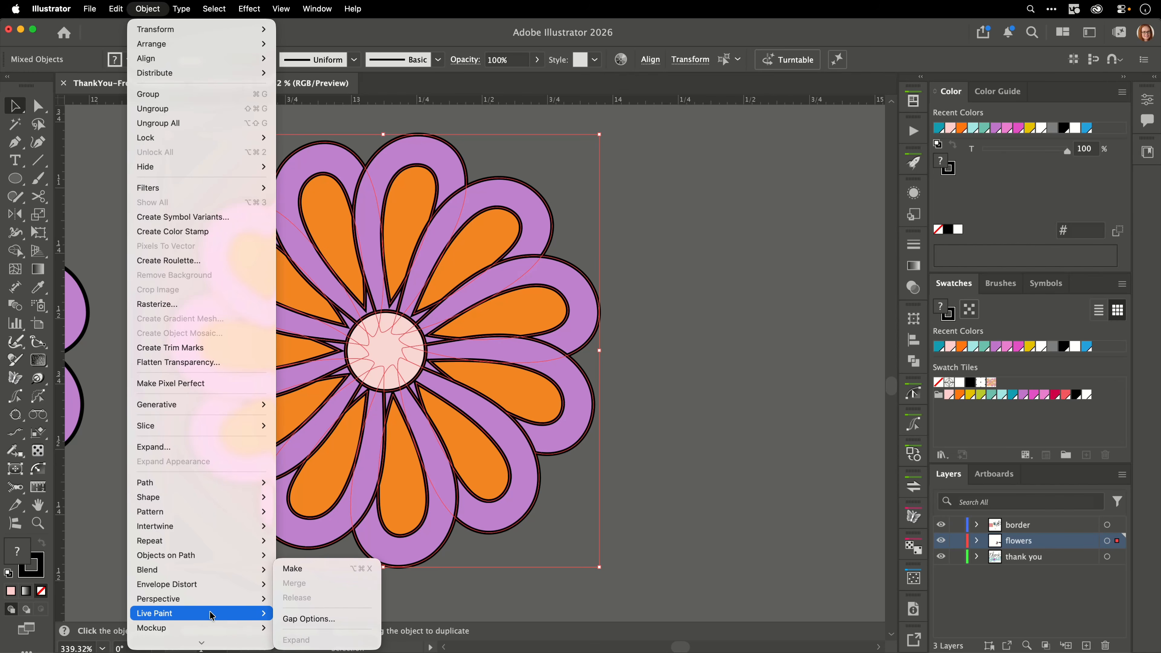
pyautogui.click(302, 568)
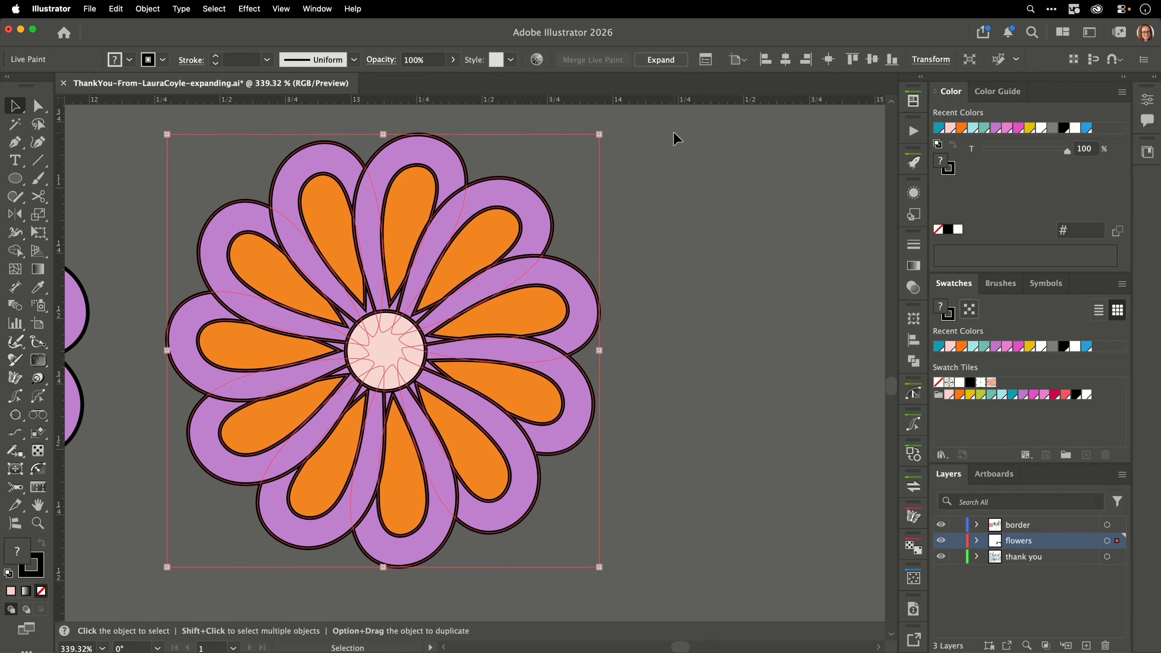
pyautogui.click(155, 11)
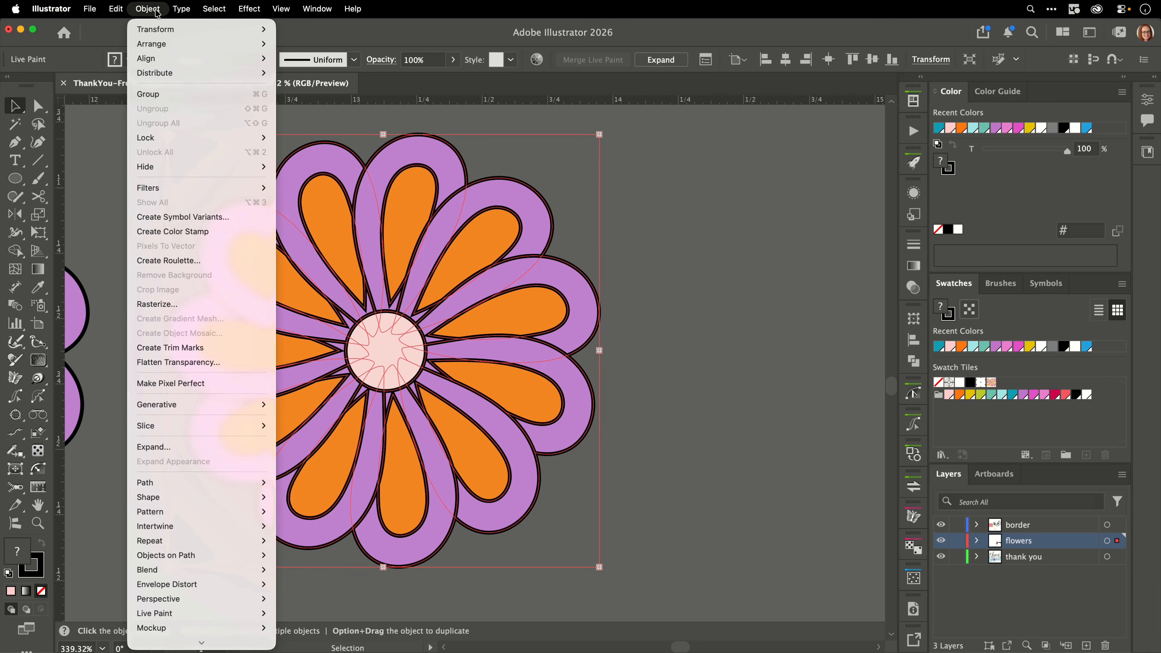
pyautogui.moveTo(188, 614)
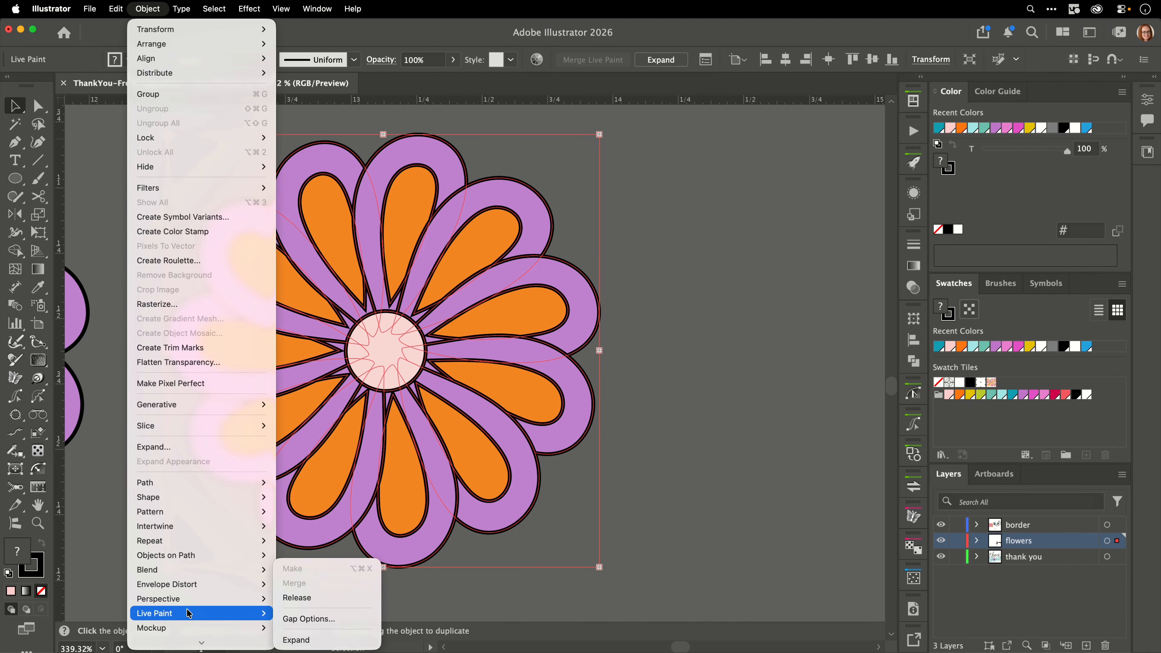
pyautogui.click(336, 643)
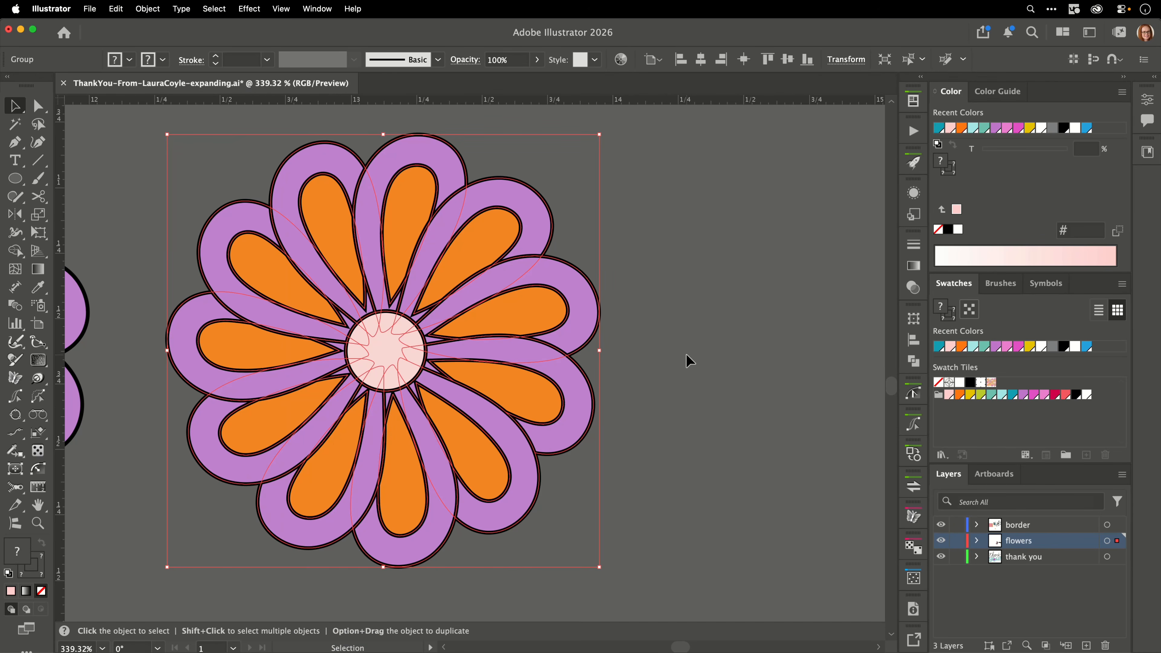
# - Ungroup the expanded flower once to separate its fills from its line art
pyautogui.hscroll(3, 686, 354)
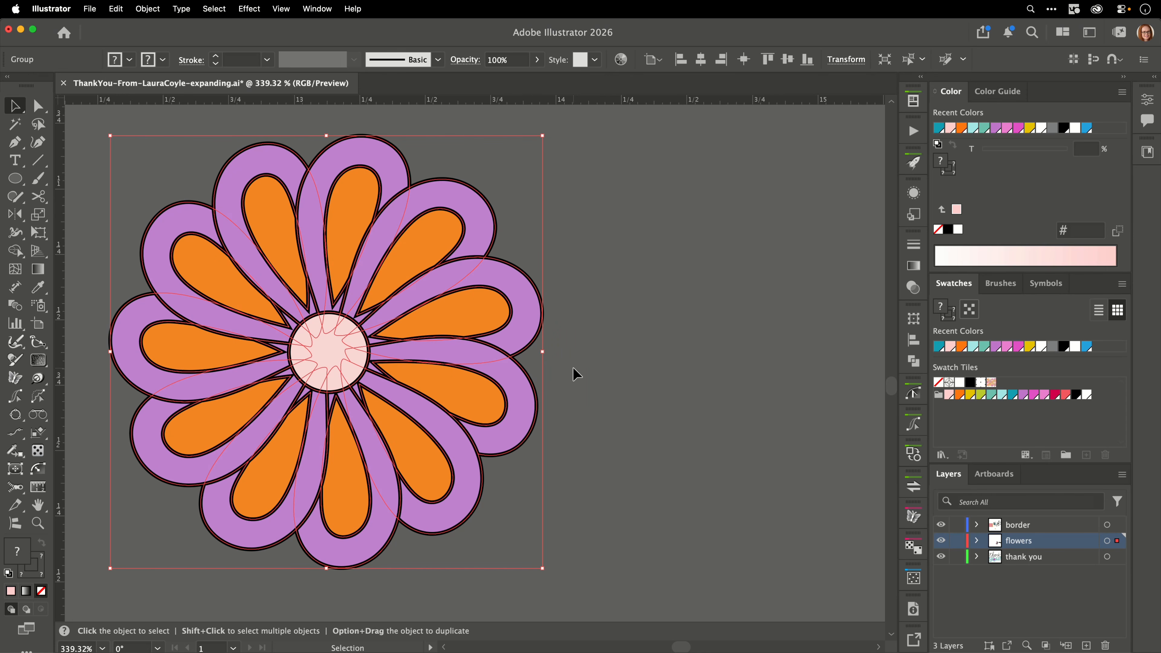
pyautogui.press('super+shift+g')
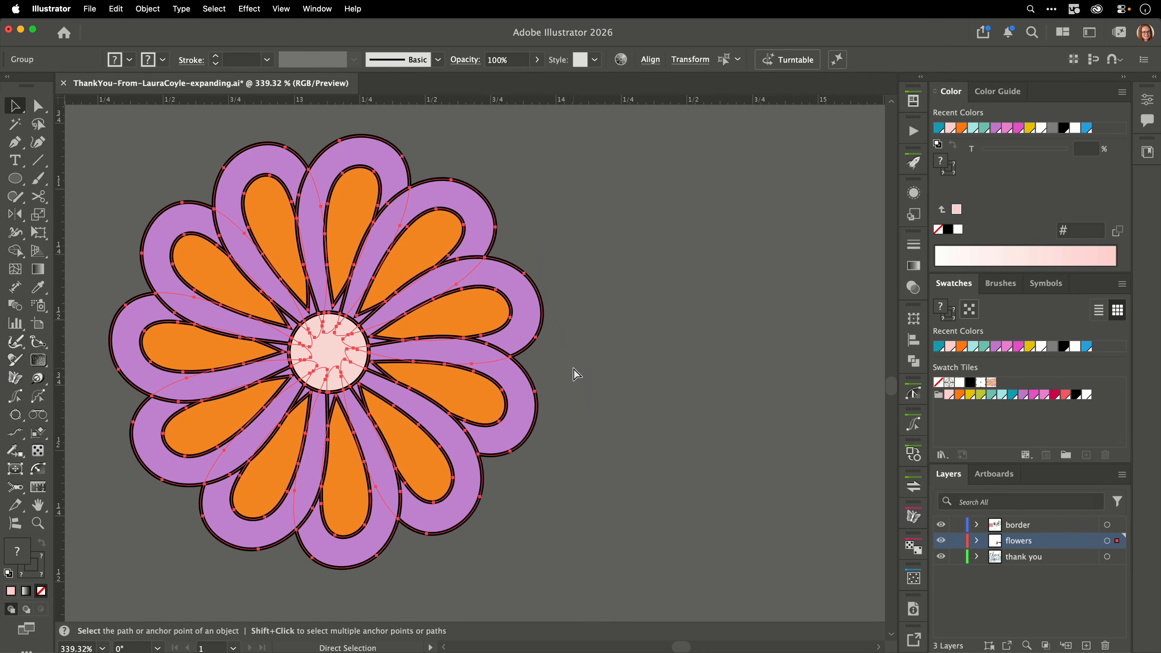
# - Try ungrouping the pieces again and moving one petal's outer line away, then undo the move and extra ungrouping
pyautogui.press('super+shift+g')
pyautogui.click(575, 375)
pyautogui.click(531, 345)
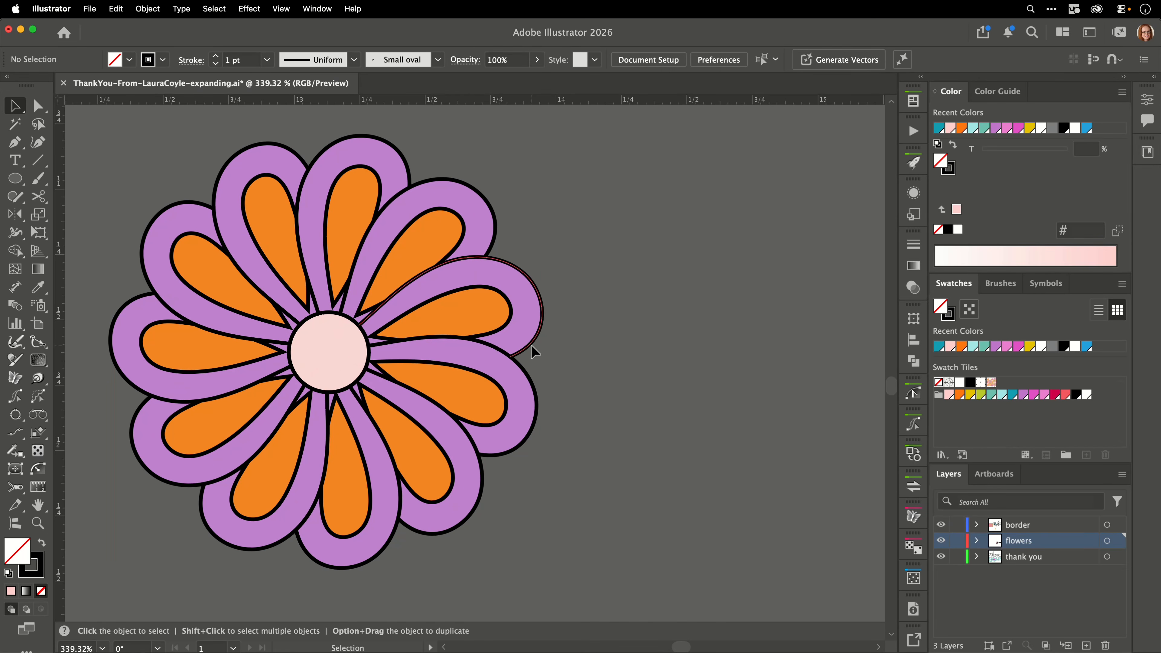
pyautogui.hotkey('shift', 'Right')
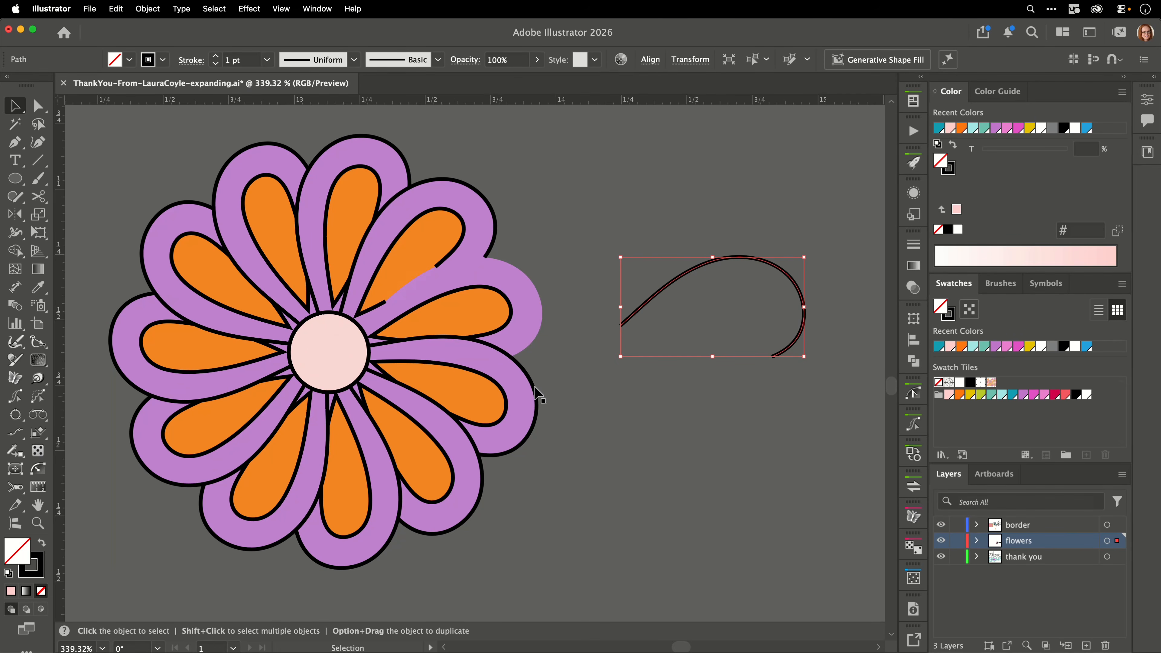
pyautogui.press('super+z')
pyautogui.click(636, 367)
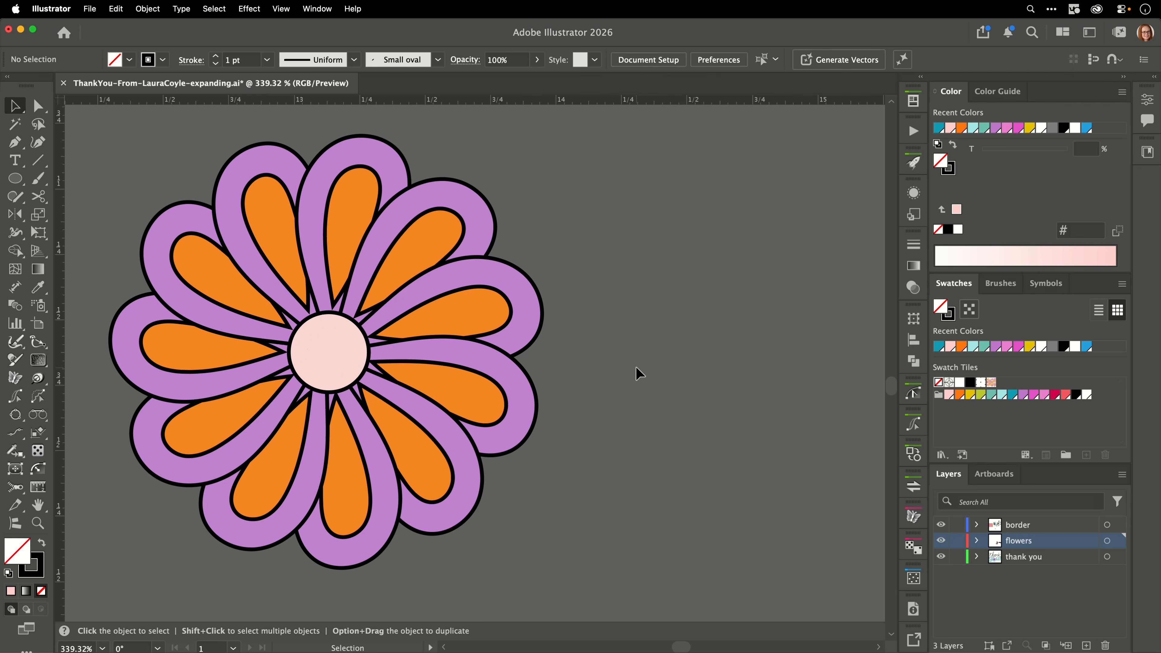
pyautogui.press('super+shift+z')
pyautogui.press('super+z')
# - Select the line-art group and move it horizontally to the right until it clears the colored fills
pyautogui.click(542, 335)
pyautogui.press('super+d')
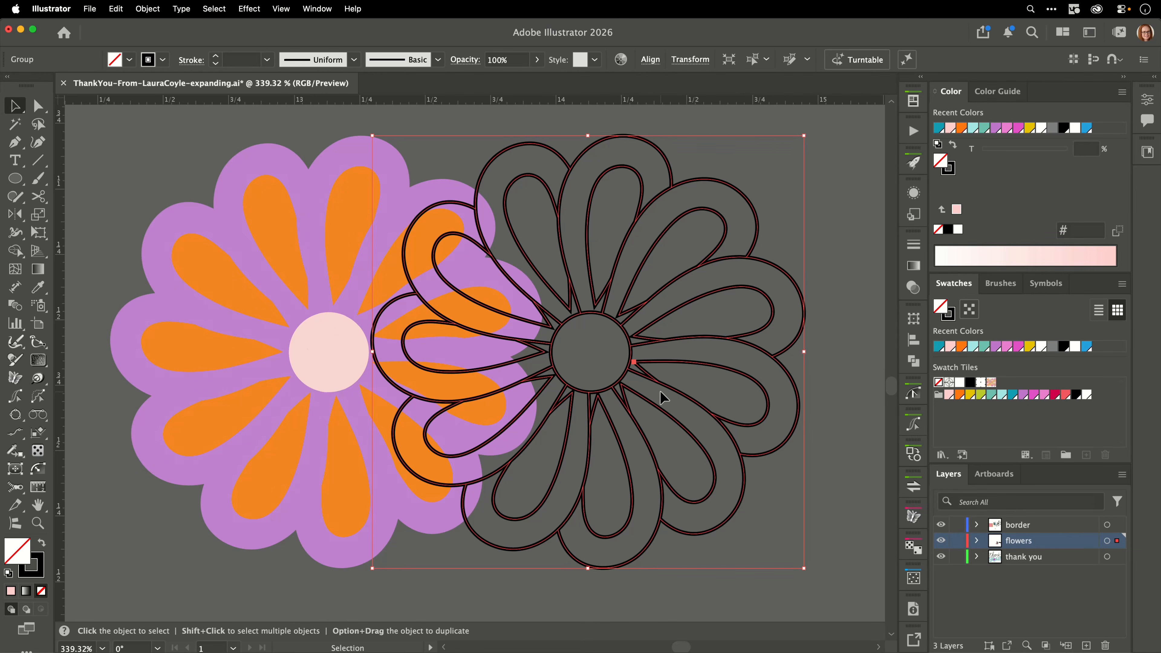
pyautogui.press('super+d')
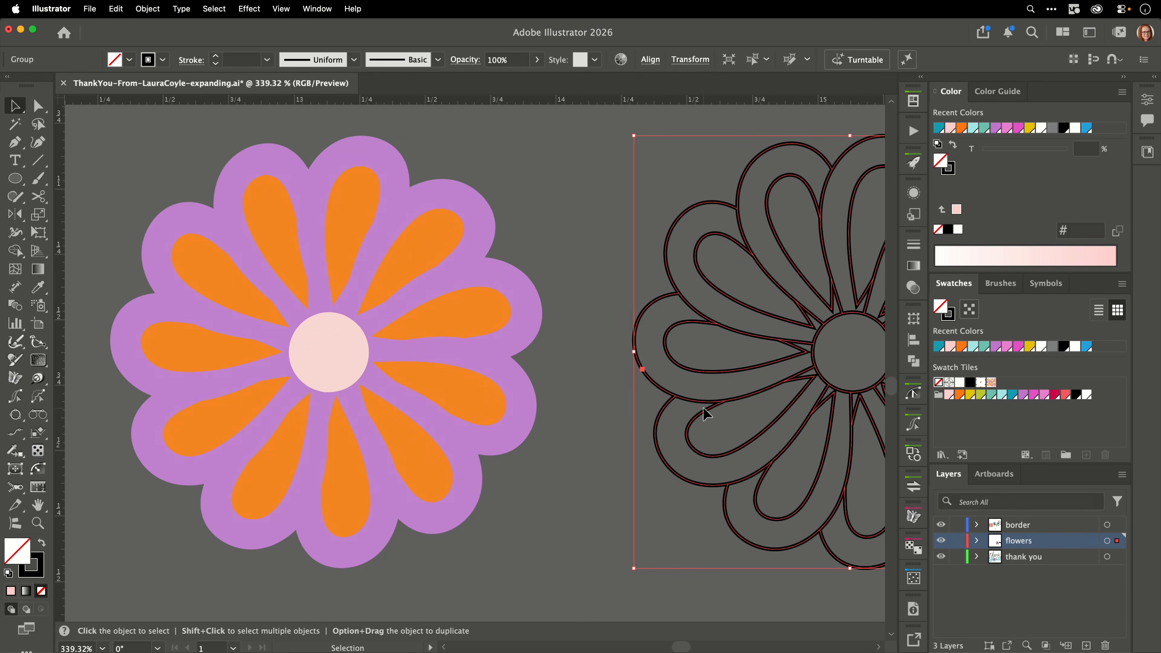
# - Pull individual purple slices out of the fill-only flower's upper-right petals with Direct Selection
pyautogui.click(463, 373)
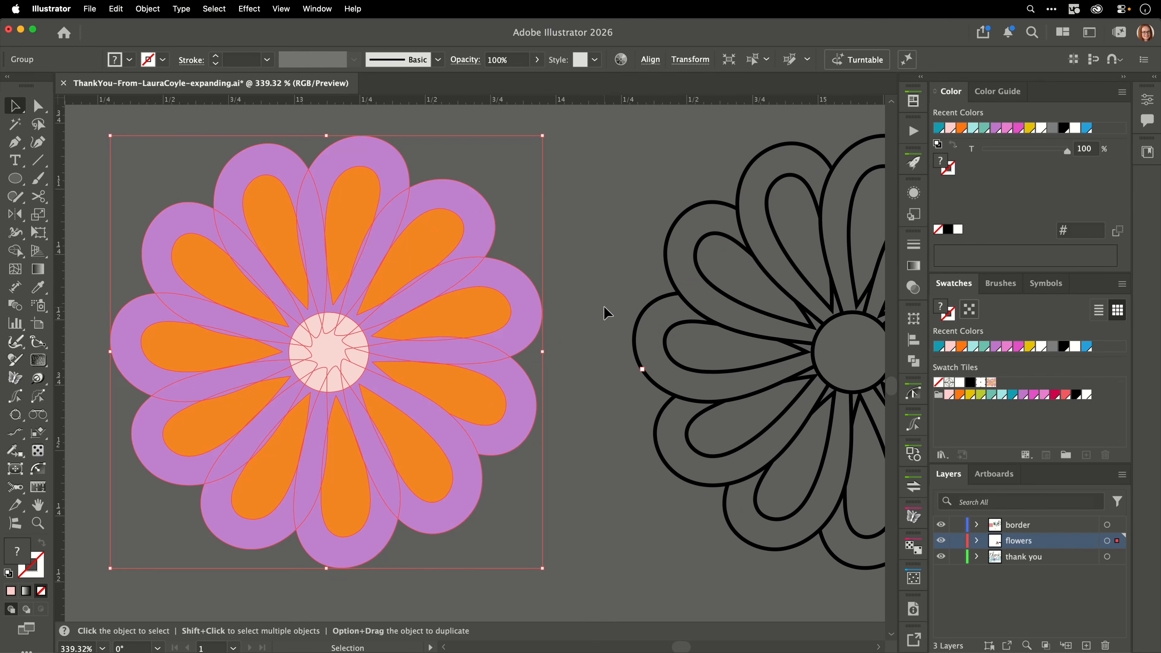
pyautogui.press('a')
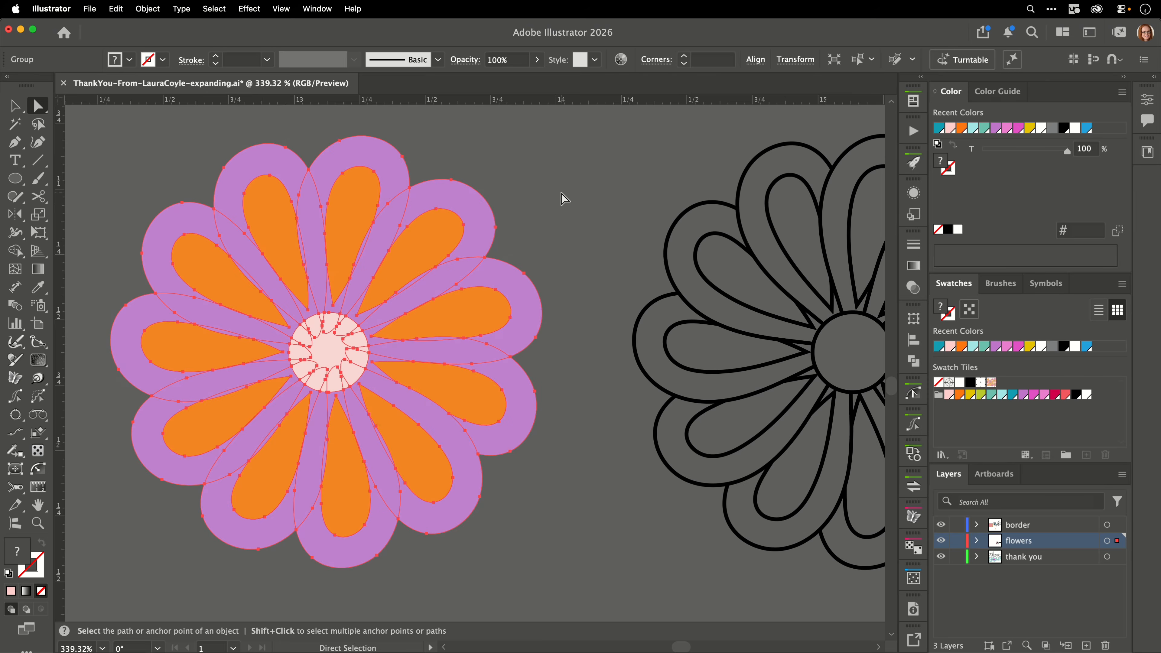
pyautogui.click(561, 191)
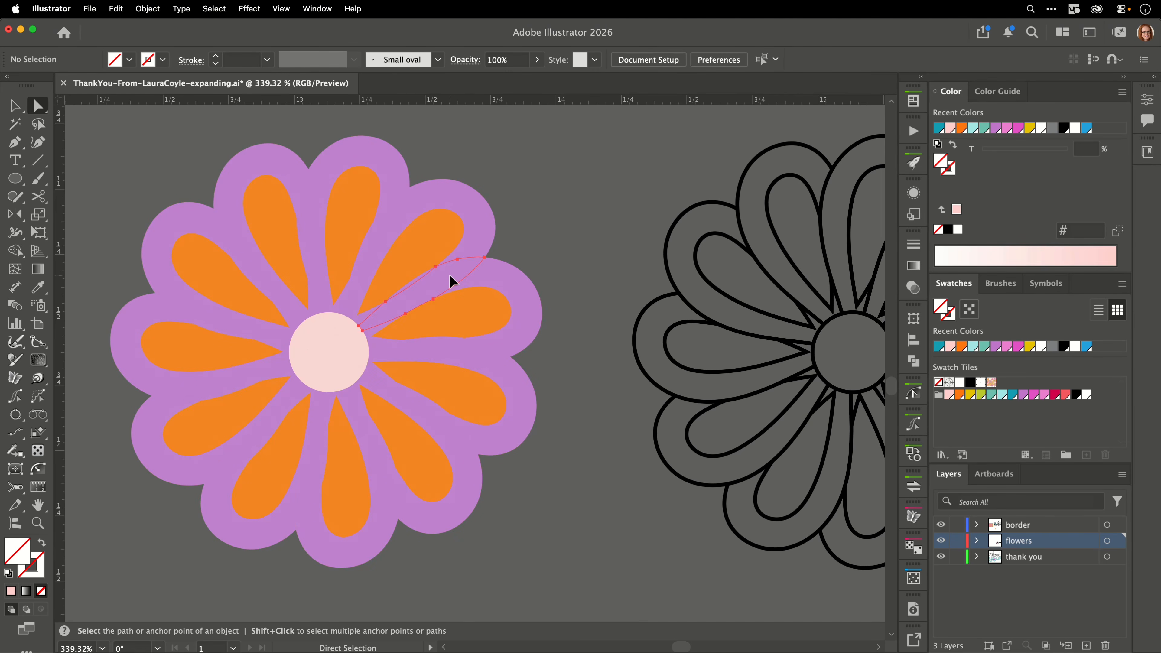
pyautogui.moveTo(449, 274); pyautogui.dragTo(578, 211)
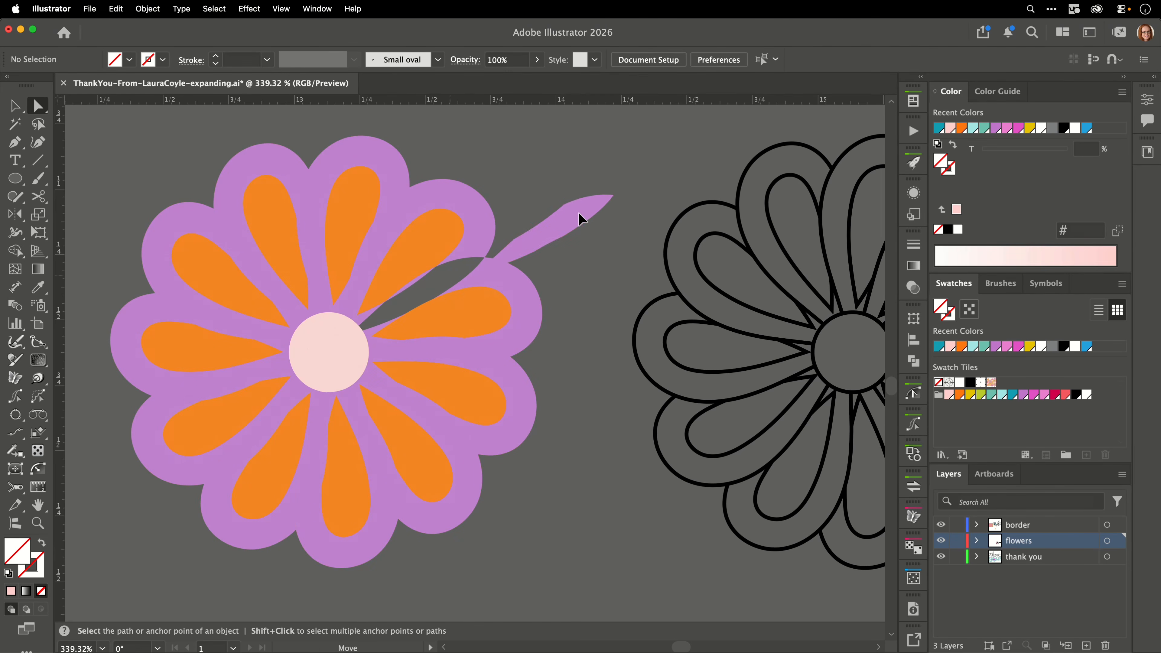
pyautogui.click(416, 289)
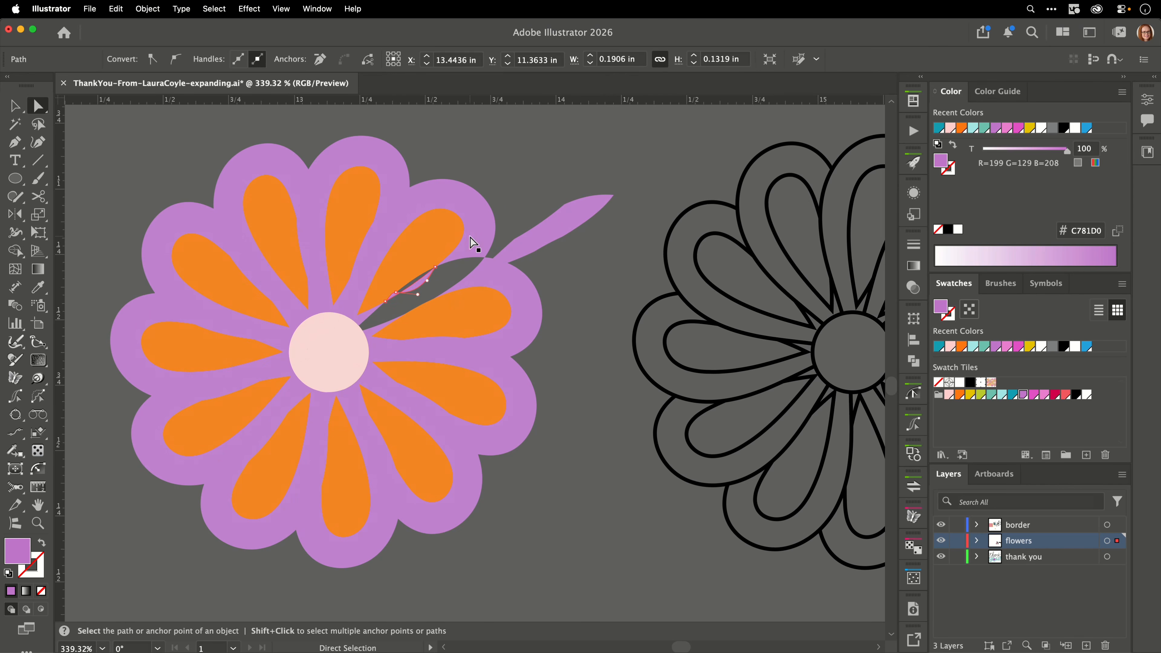
pyautogui.moveTo(474, 245); pyautogui.dragTo(482, 219)
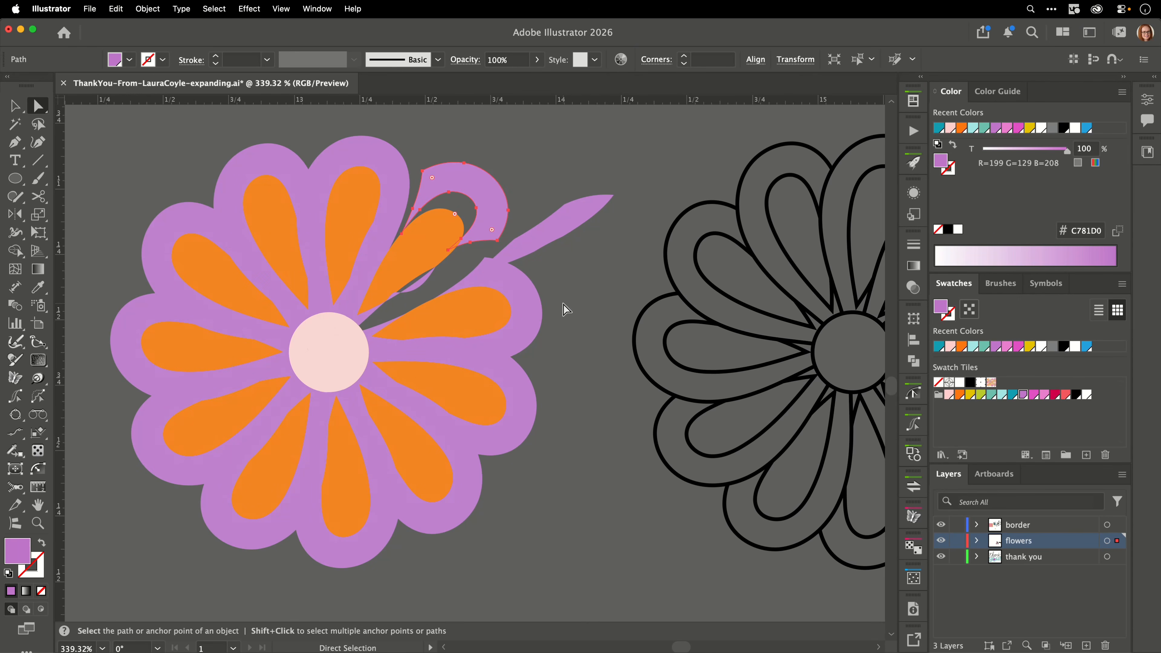
# - Undo the three purple slice moves, deselect, and return to the Selection tool
pyautogui.press('super+z')
pyautogui.press('super+z')
pyautogui.press('super+z')
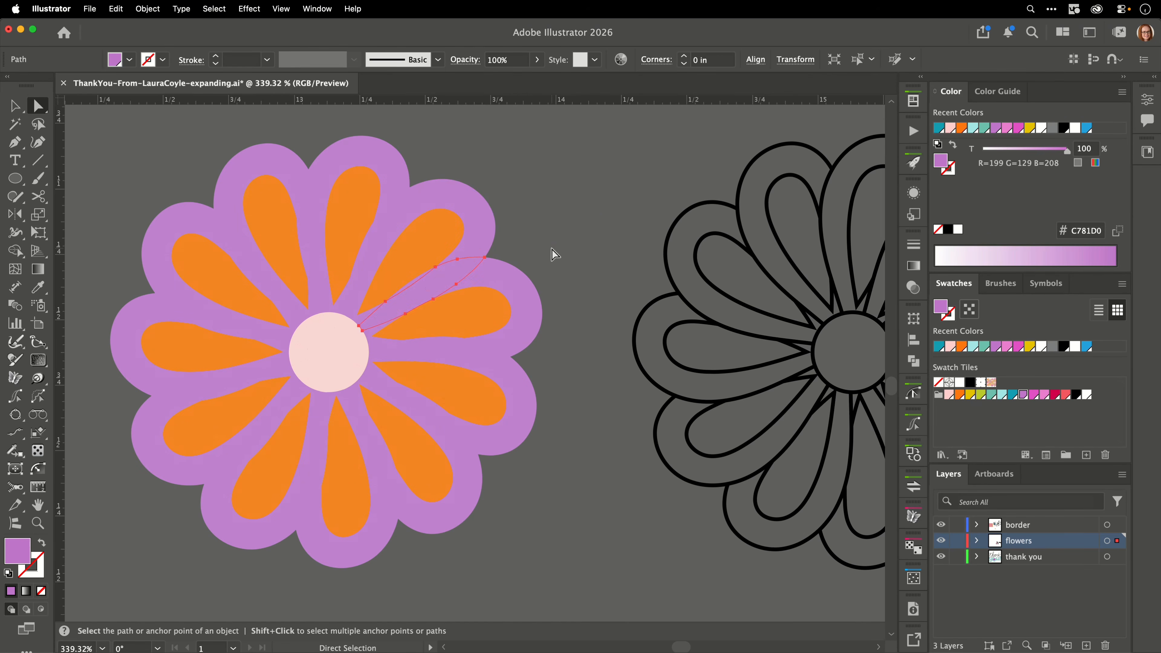
pyautogui.click(554, 253)
pyautogui.press('v')
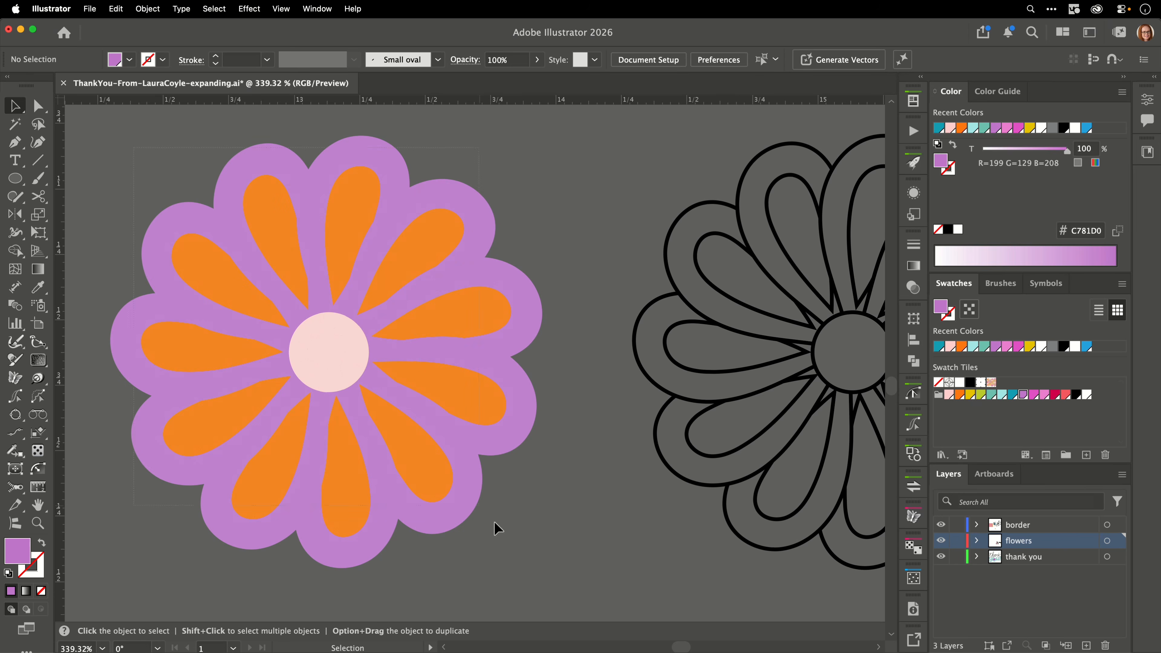
# - Combine the fill-only flower's split pieces with Pathfinder Merge, check the paths in Outline view, return to Preview and deselect
pyautogui.click(539, 570)
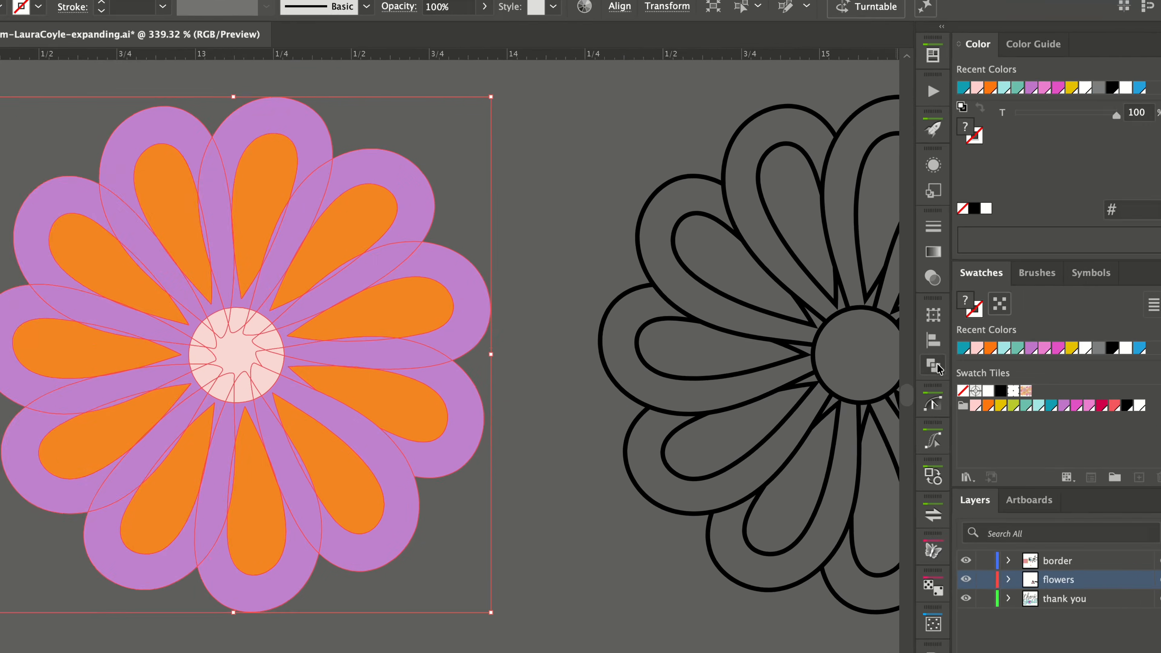
pyautogui.click(914, 362)
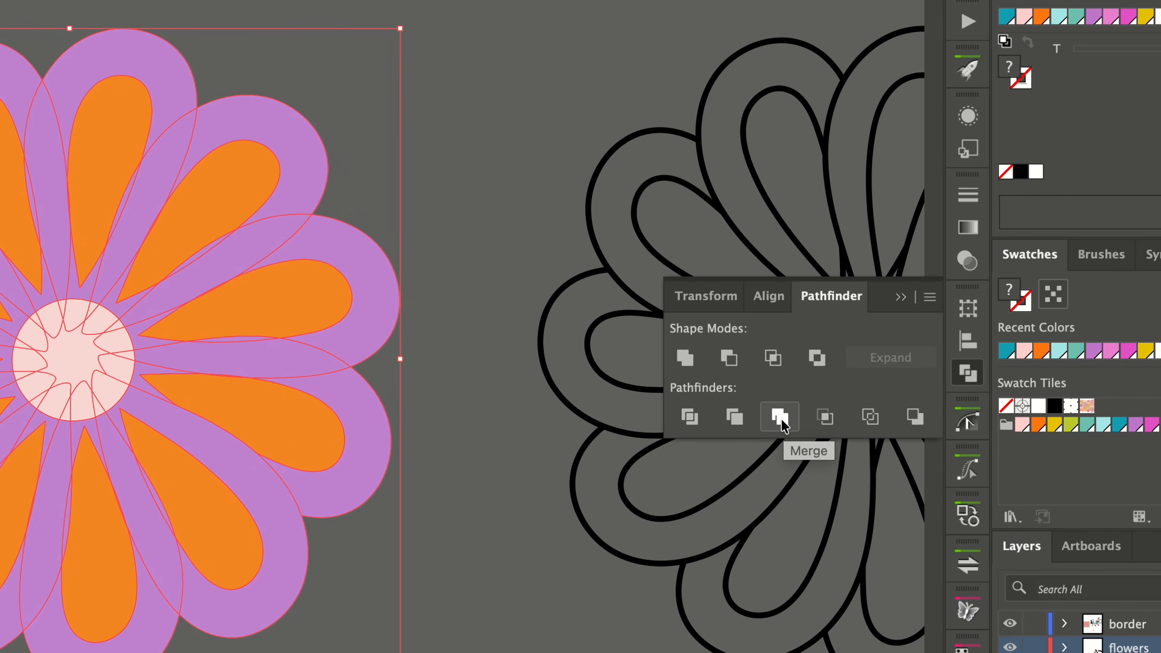
pyautogui.click(783, 423)
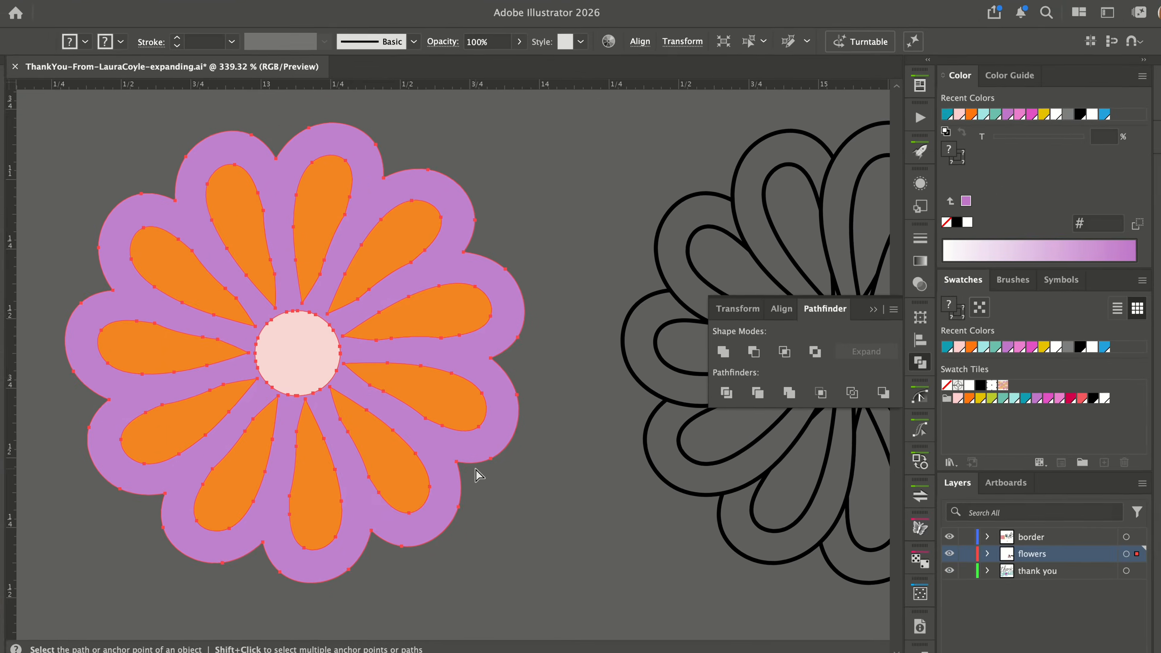
pyautogui.press('super+y')
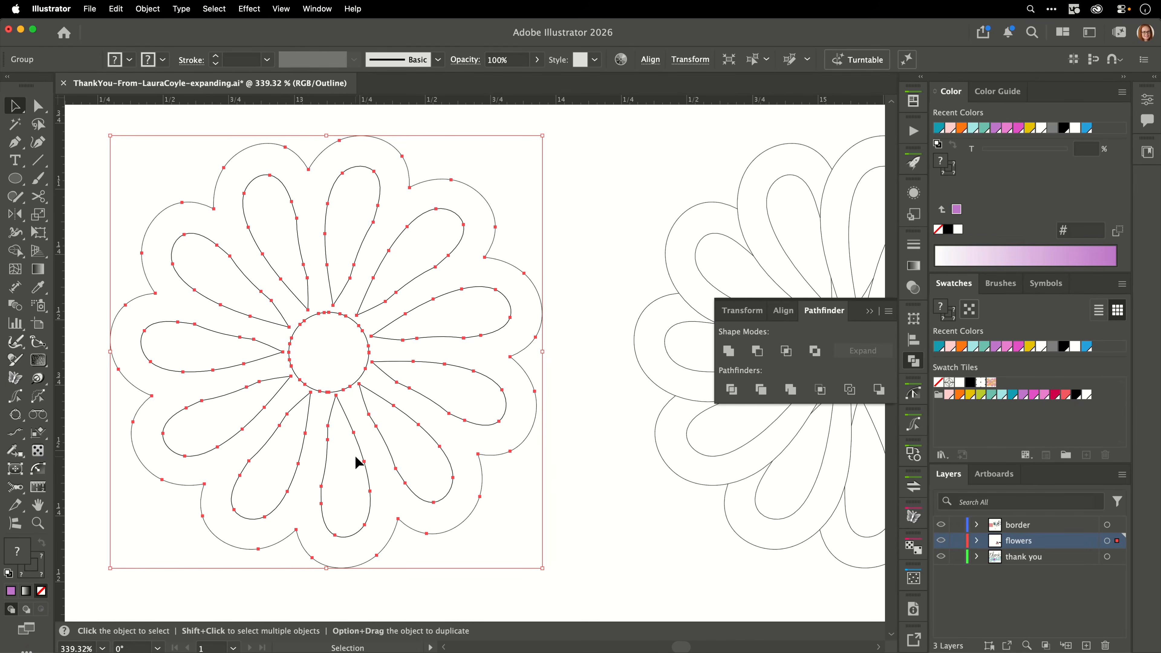
pyautogui.press('super+y')
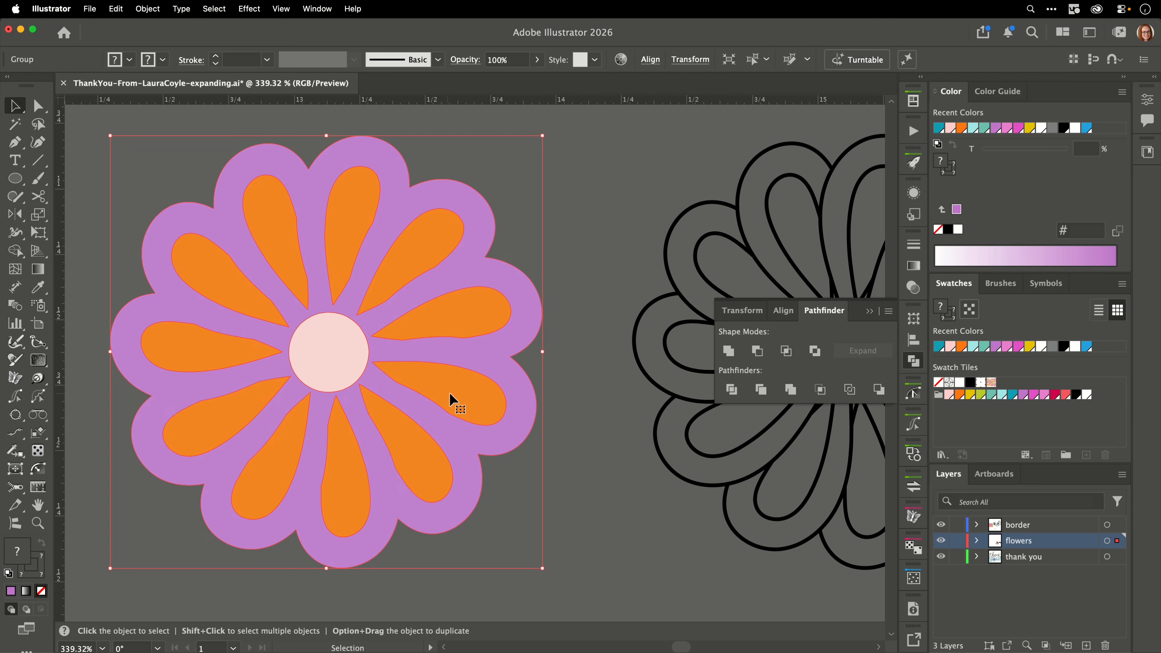
pyautogui.click(577, 468)
# - Move the merged fill group horizontally to the right until it lines up under the flower's line art
pyautogui.moveTo(577, 469); pyautogui.dragTo(510, 439)
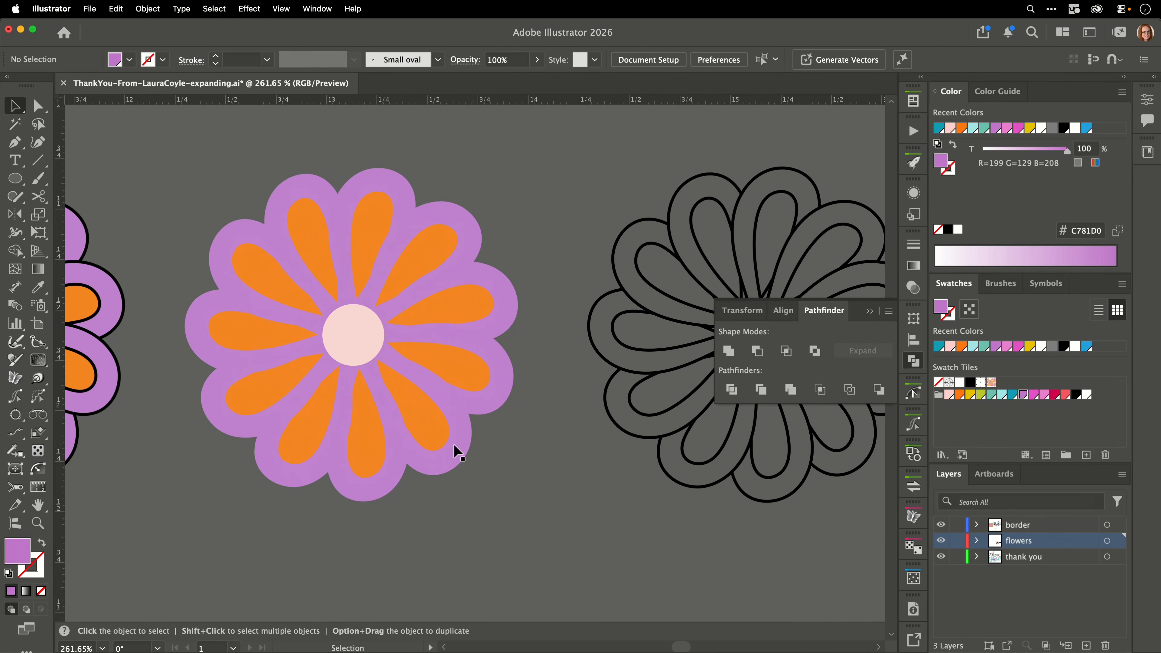
pyautogui.click(408, 419)
pyautogui.hotkey('shift', 'Right')
pyautogui.hotkey('shift', 'Right')
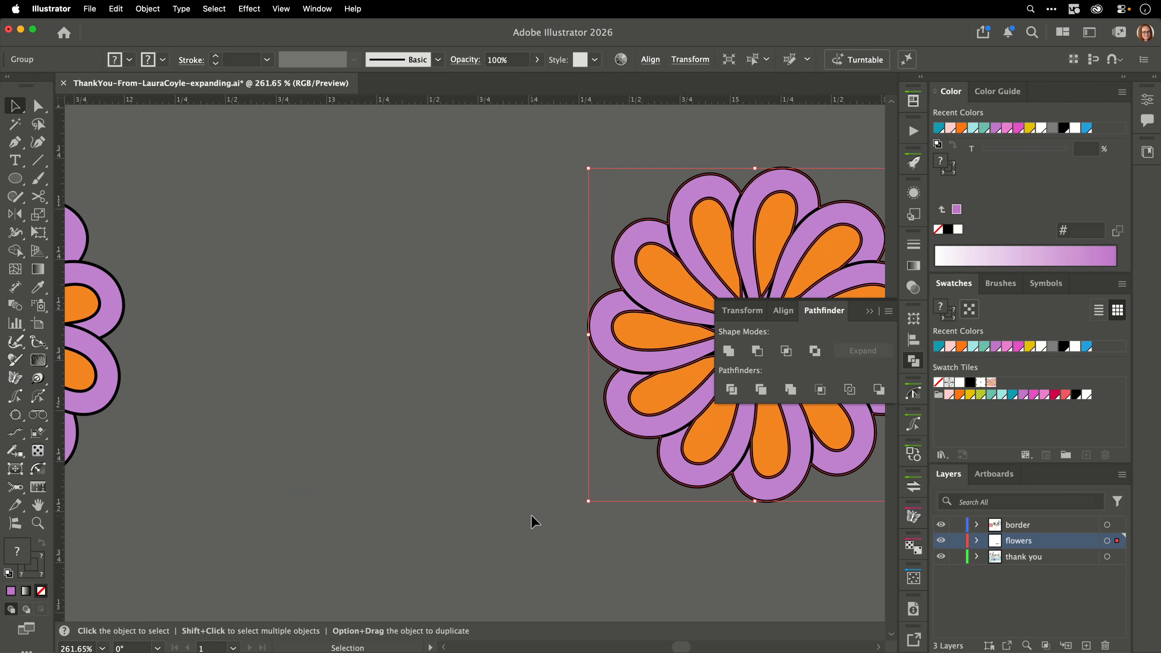
pyautogui.click(617, 502)
pyautogui.moveTo(647, 501); pyautogui.dragTo(304, 530)
pyautogui.moveTo(428, 458); pyautogui.dragTo(488, 461)
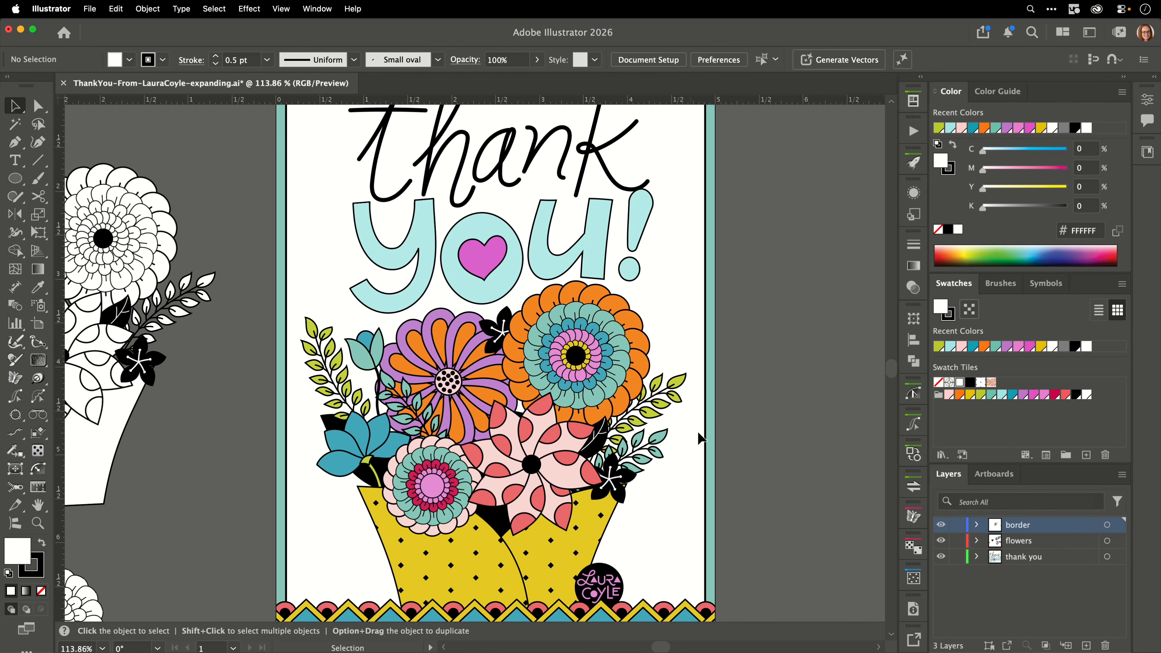
# - Locate the uncolored layered flower with the black center outside the thank-you artboard
pyautogui.press('space')
pyautogui.press('super+space')
pyautogui.moveTo(802, 541); pyautogui.dragTo(394, 341)
pyautogui.moveTo(672, 466); pyautogui.dragTo(414, 358)
pyautogui.moveTo(657, 521); pyautogui.dragTo(332, 305)
pyautogui.moveTo(620, 427); pyautogui.dragTo(564, 428)
pyautogui.press('super+space')
pyautogui.moveTo(684, 493); pyautogui.dragTo(850, 467)
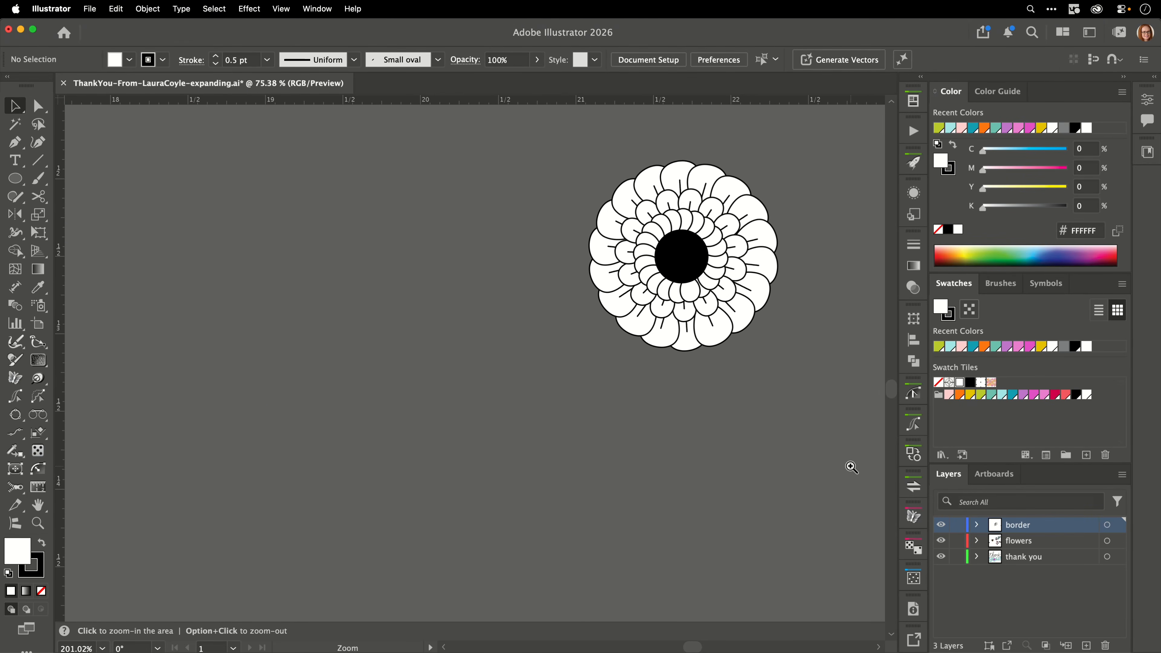
pyautogui.moveTo(715, 321); pyautogui.dragTo(388, 406)
pyautogui.click(590, 401)
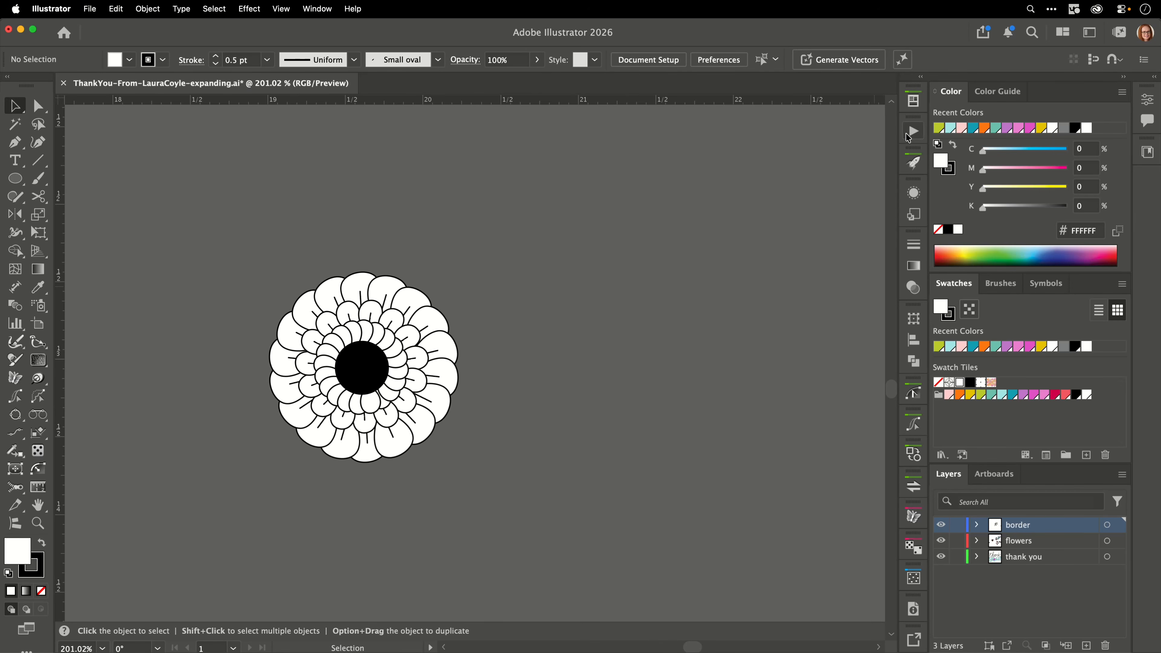
# - Show the recorded actions and review the commands inside the "expand flower" action, keeping its list expanded and narrower
pyautogui.click(913, 132)
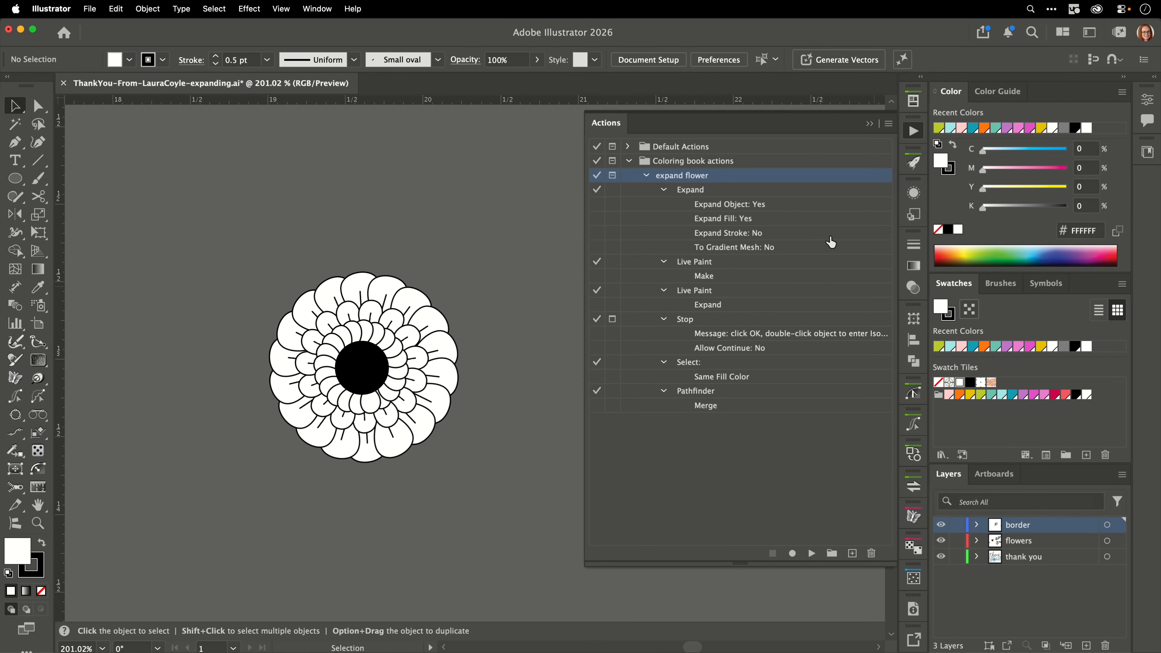
pyautogui.click(648, 176)
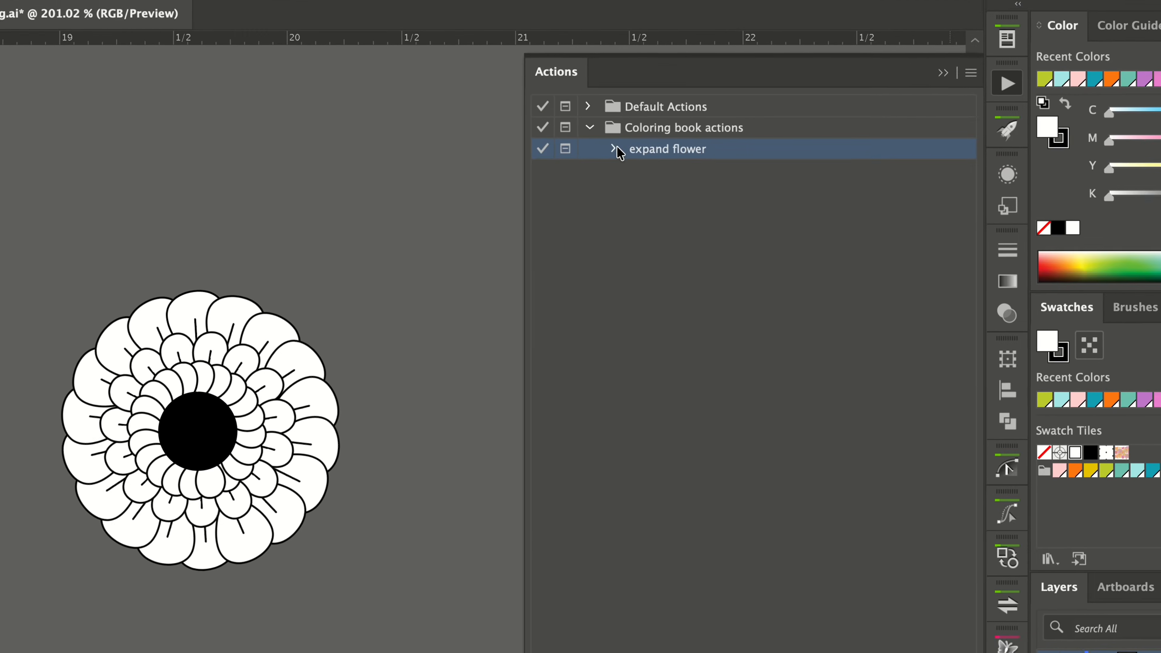
pyautogui.click(611, 146)
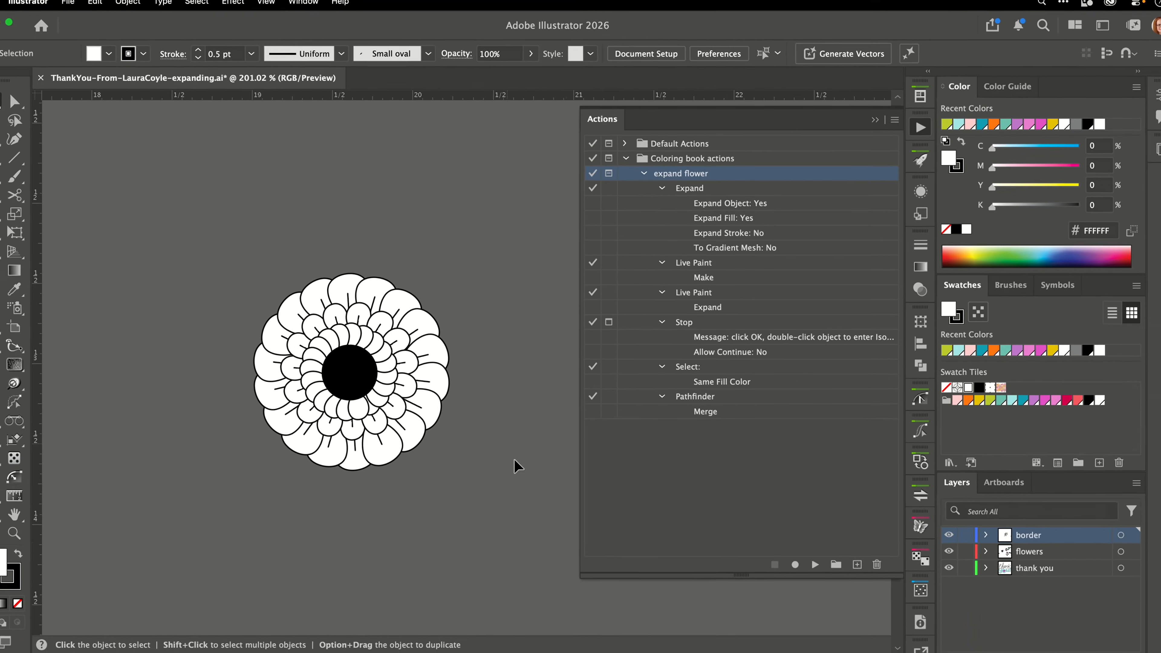
pyautogui.moveTo(582, 577); pyautogui.dragTo(661, 560)
# - Separate the layered flower's three radial repeats from its black center, moving the outer ring left, the middle one up and the inner one right
pyautogui.click(430, 441)
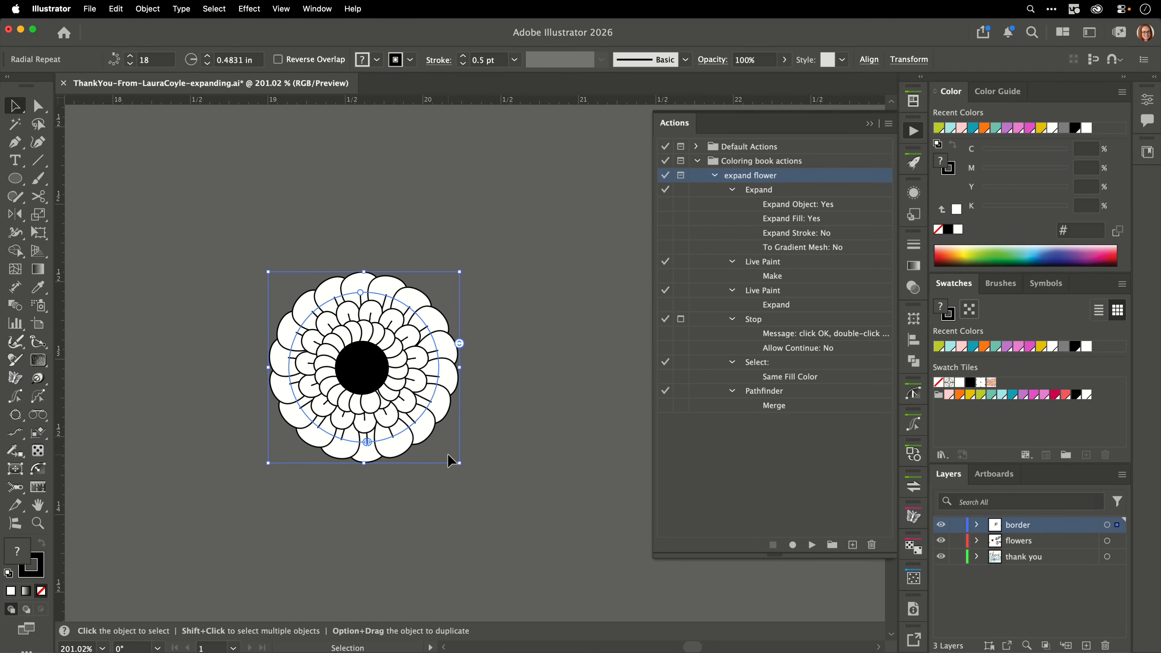
pyautogui.hotkey('shift', 'Left')
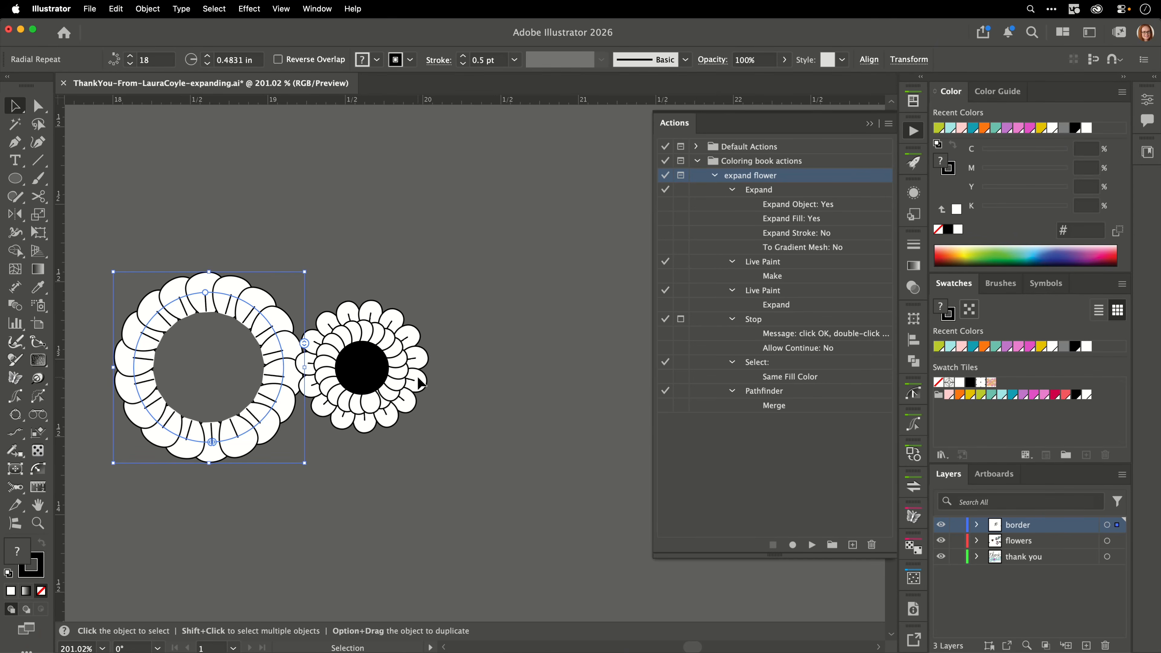
pyautogui.click(423, 387)
pyautogui.hotkey('shift', 'Up')
pyautogui.click(401, 390)
pyautogui.hotkey('shift', 'Right')
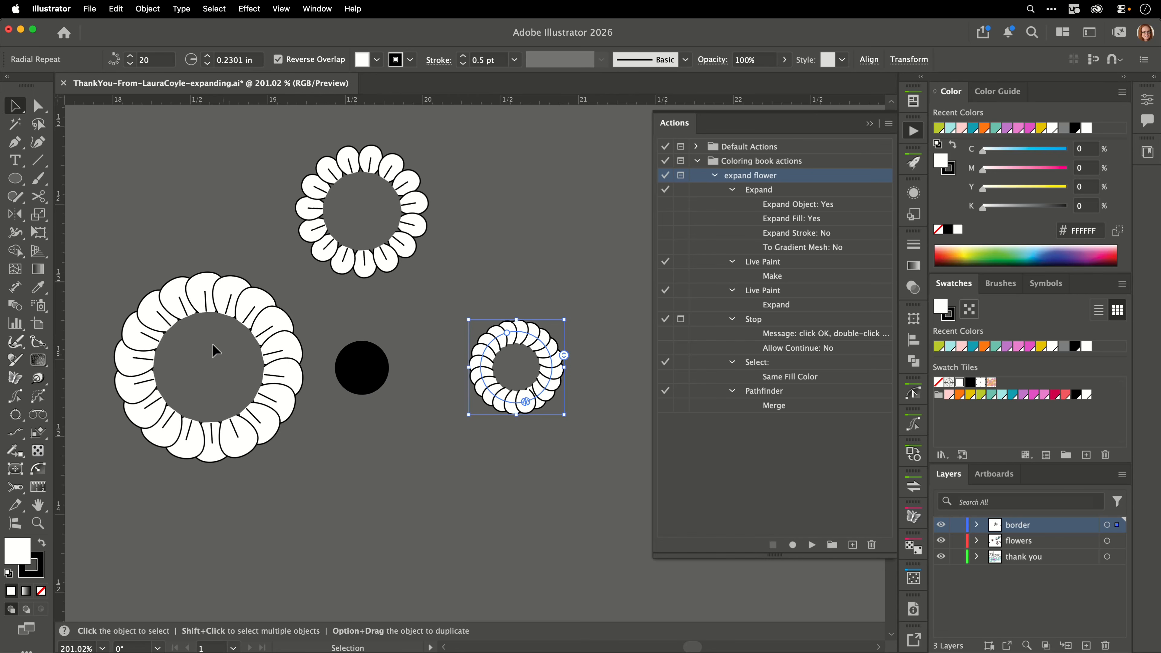
pyautogui.click(523, 214)
# - Run the "expand flower" action on the largest ring up to its stop message and dismiss the message
pyautogui.click(262, 337)
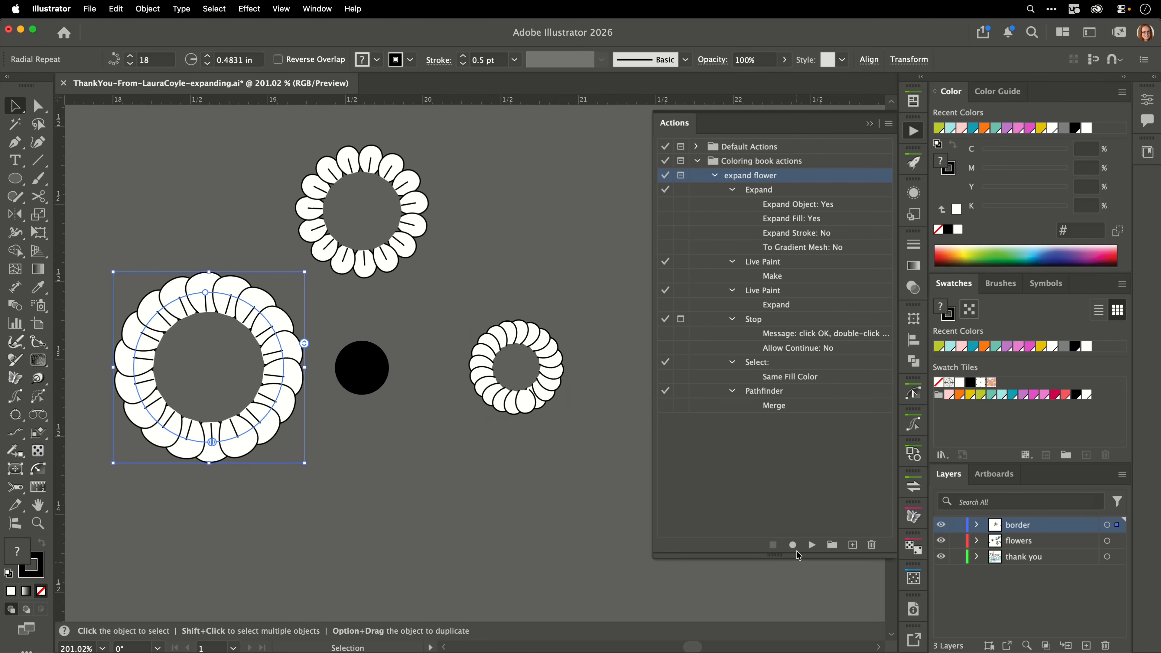
pyautogui.click(812, 546)
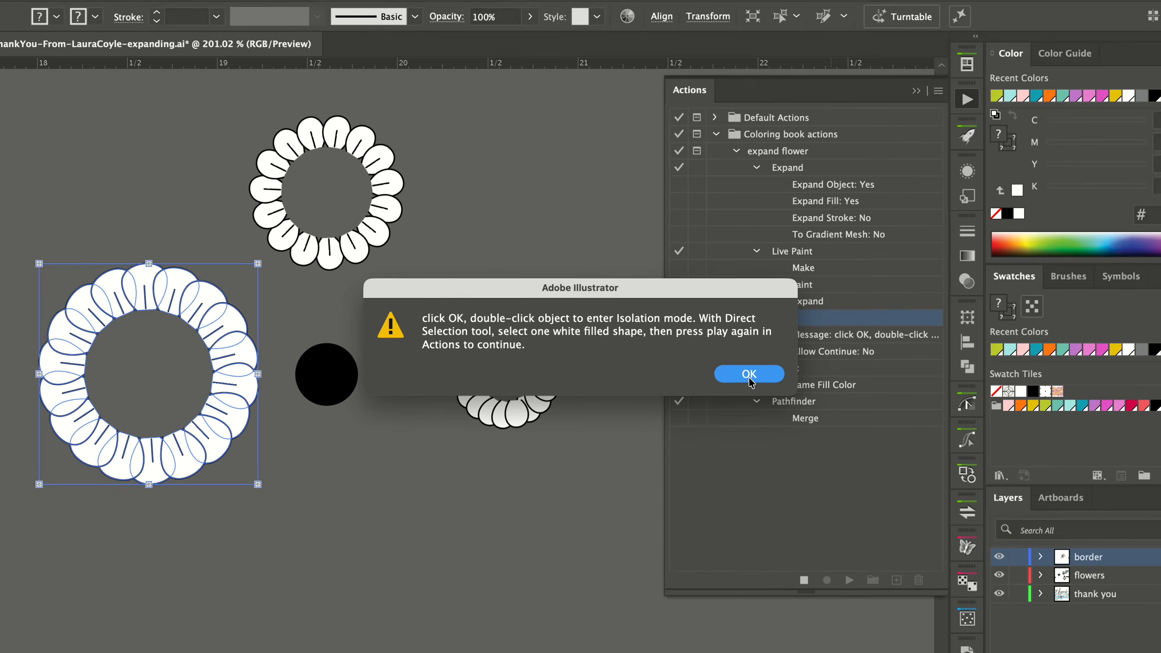
pyautogui.click(750, 375)
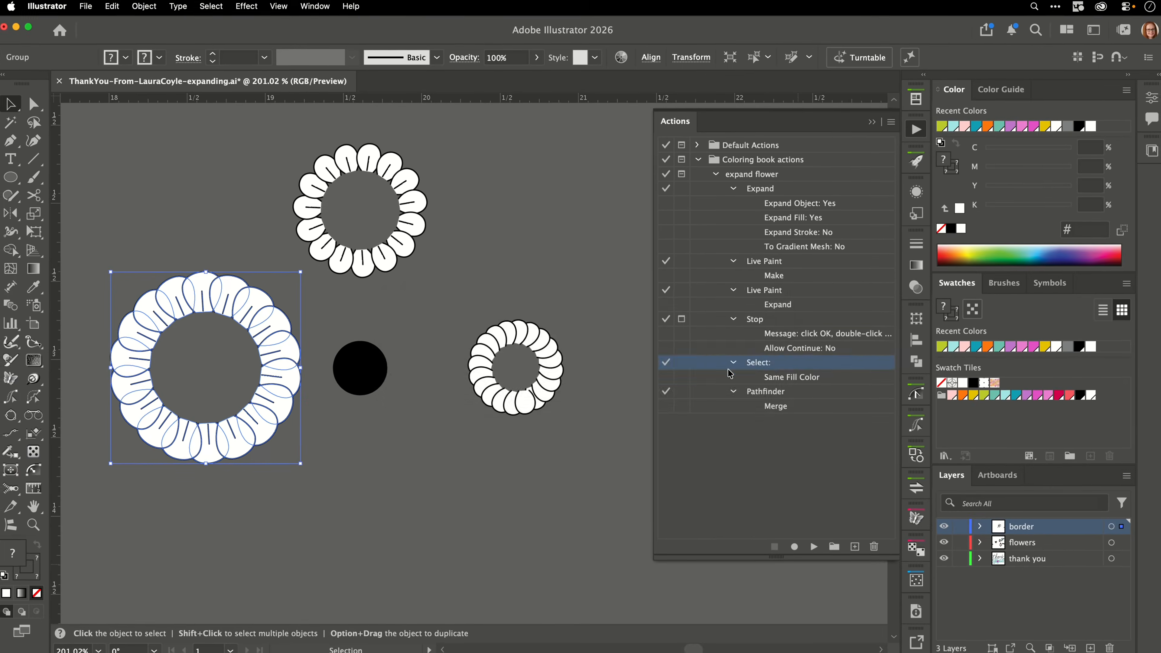
# - Isolate the largest ring's group, directly select one white filled shape, resume the action to merge the white fills, and exit isolation
pyautogui.scroll(3, 316, 382)
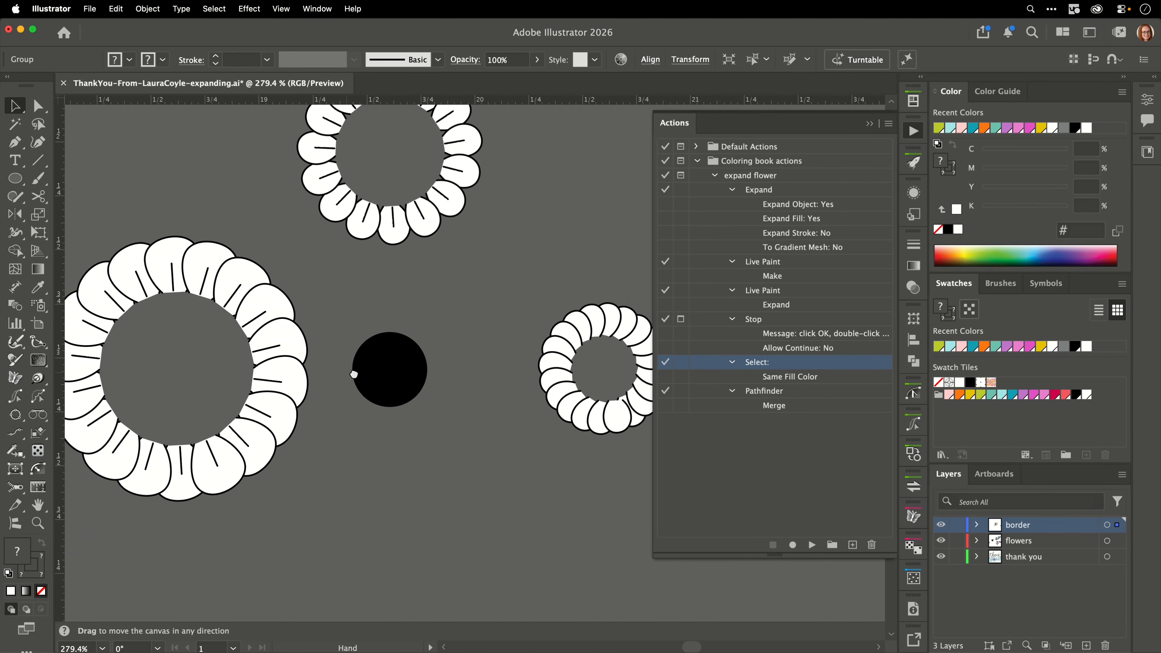
pyautogui.moveTo(354, 375); pyautogui.dragTo(450, 358)
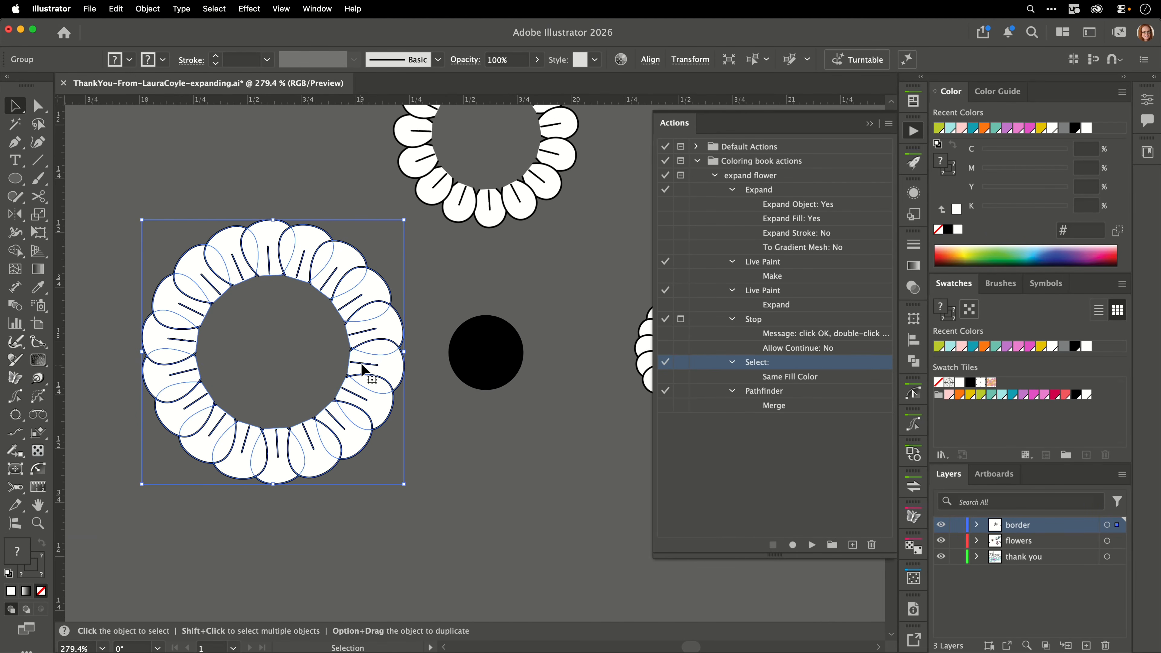
pyautogui.doubleClick(373, 356)
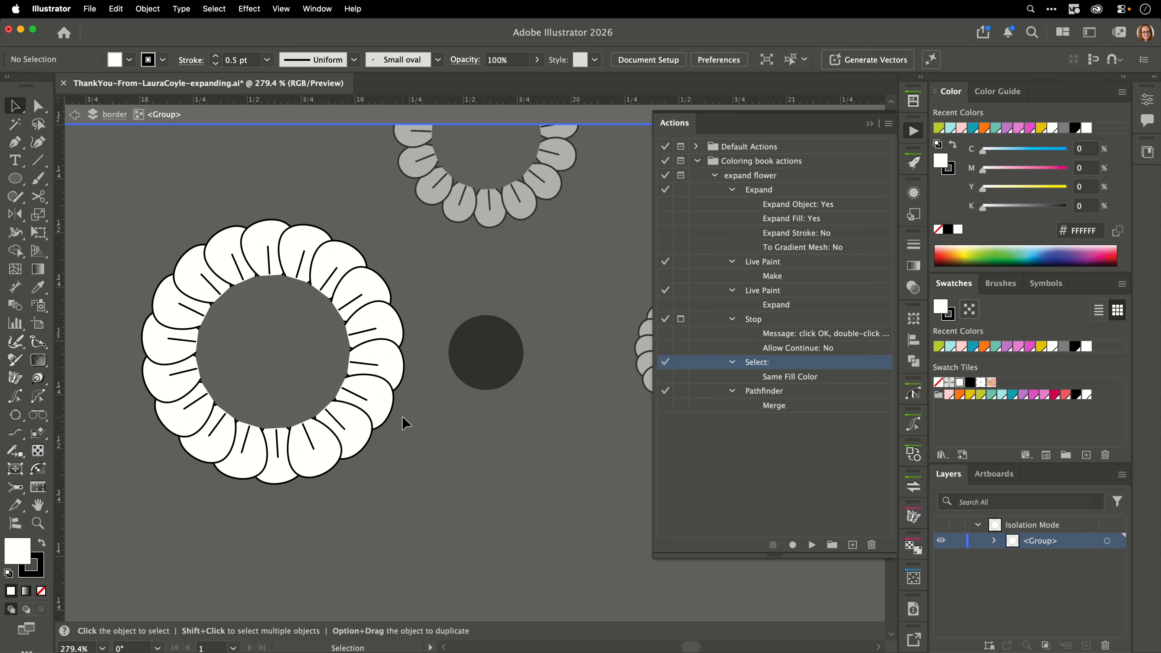
pyautogui.press('a')
pyautogui.click(389, 353)
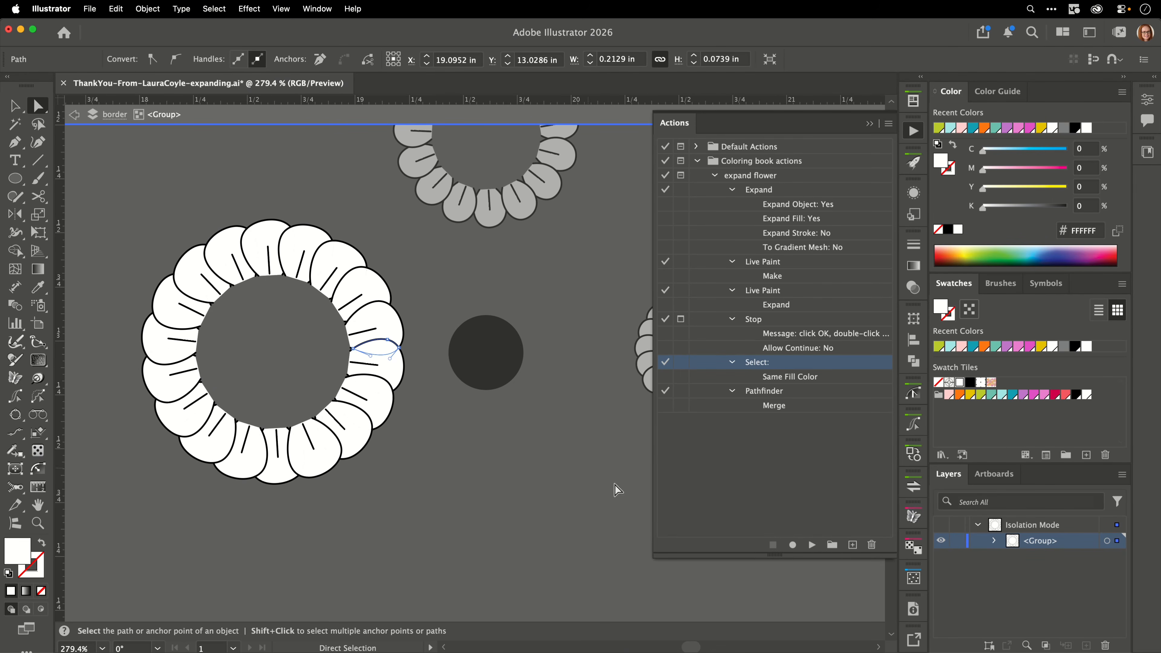
pyautogui.click(812, 545)
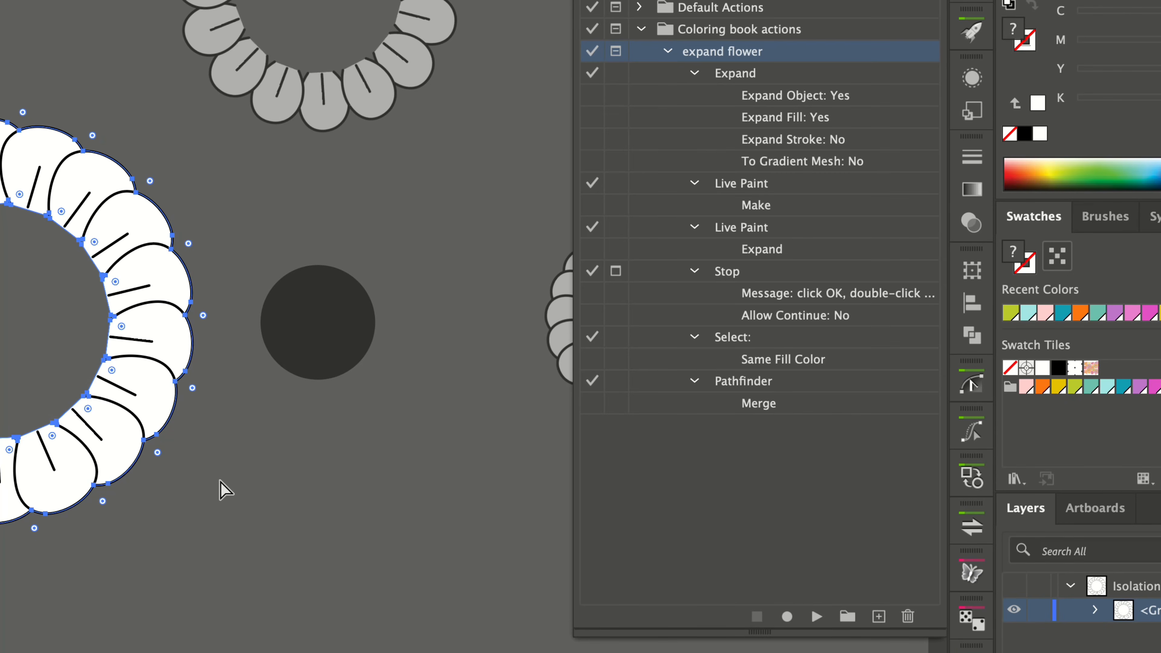
pyautogui.press('v')
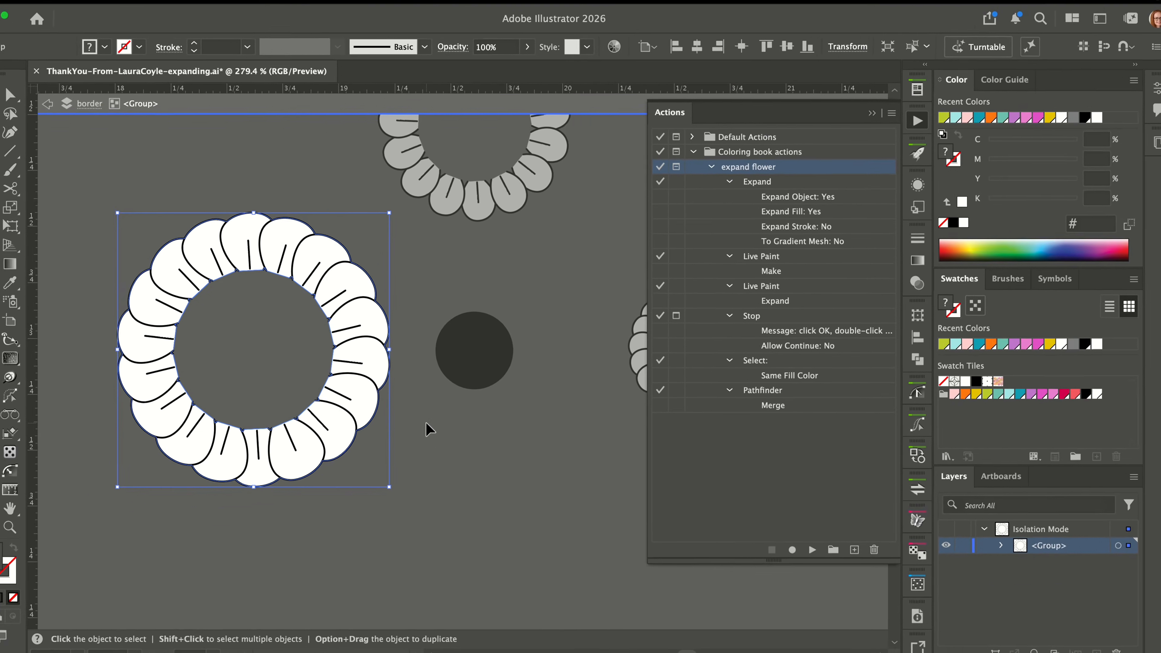
pyautogui.doubleClick(425, 429)
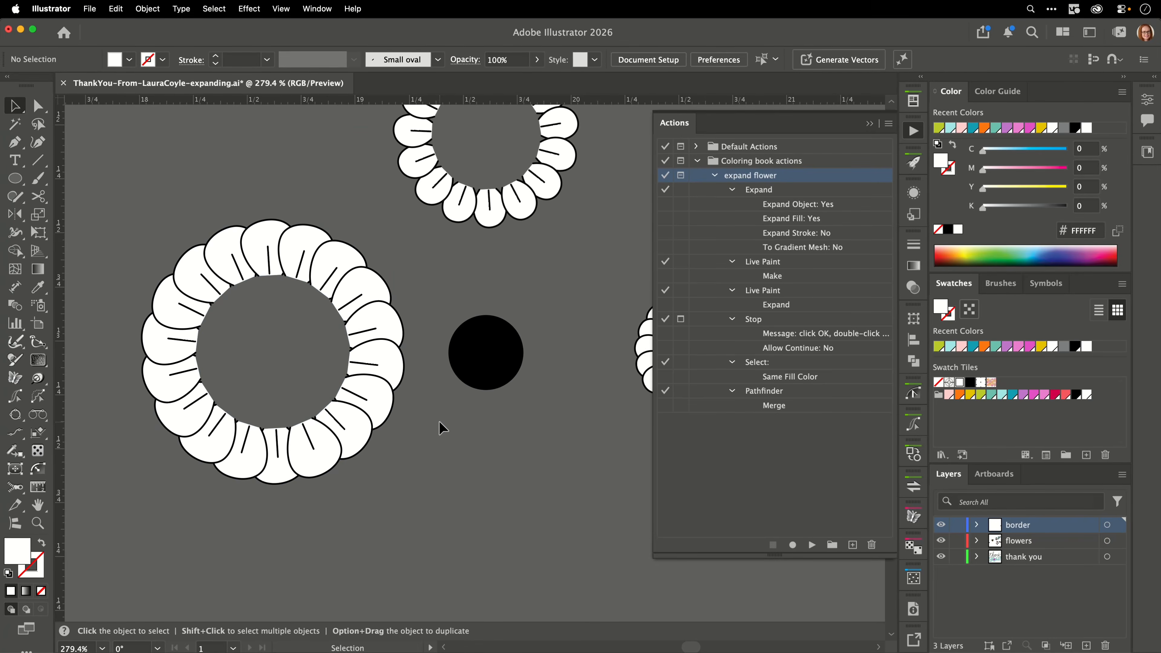
# - Pull the largest ring's merged fill away from its line art to recolor it teal (77C7B9), and realign it under the outlines
pyautogui.press('a')
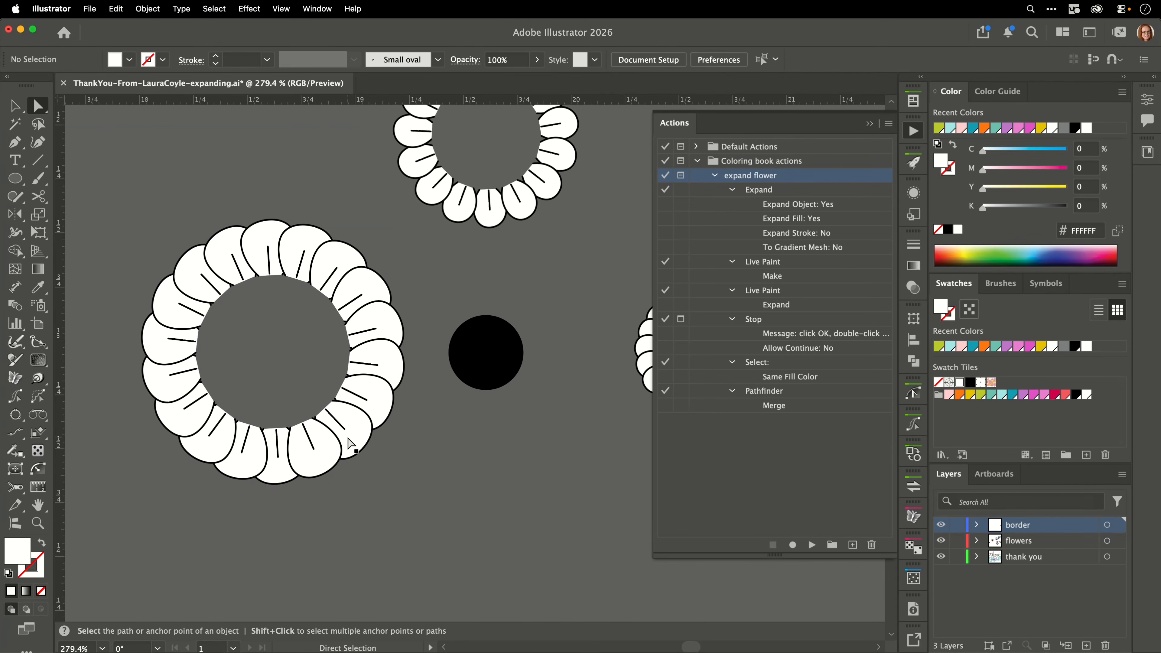
pyautogui.click(359, 431)
pyautogui.moveTo(358, 428); pyautogui.dragTo(485, 524)
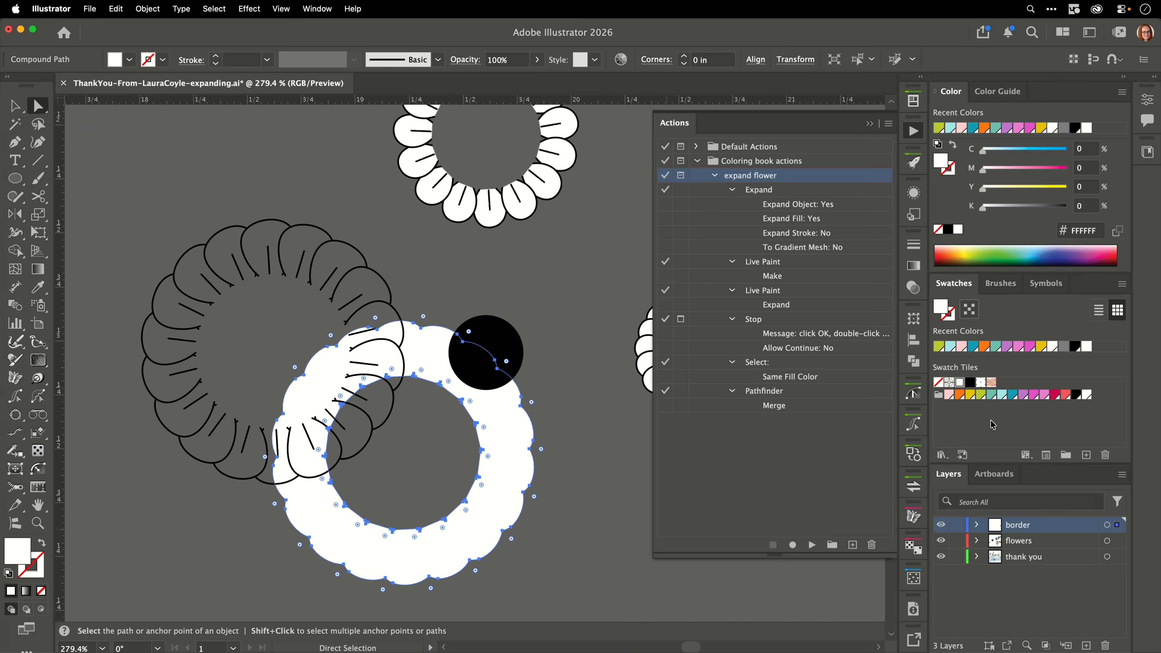
pyautogui.click(991, 396)
pyautogui.click(577, 590)
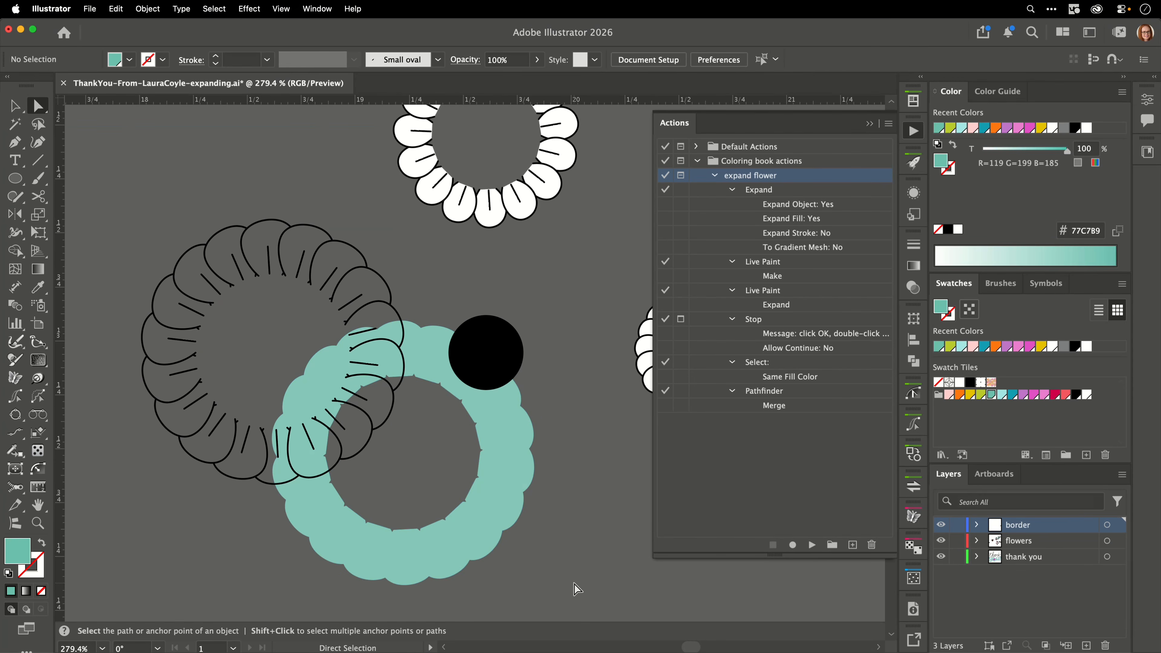
pyautogui.moveTo(440, 544); pyautogui.dragTo(308, 446)
pyautogui.click(488, 493)
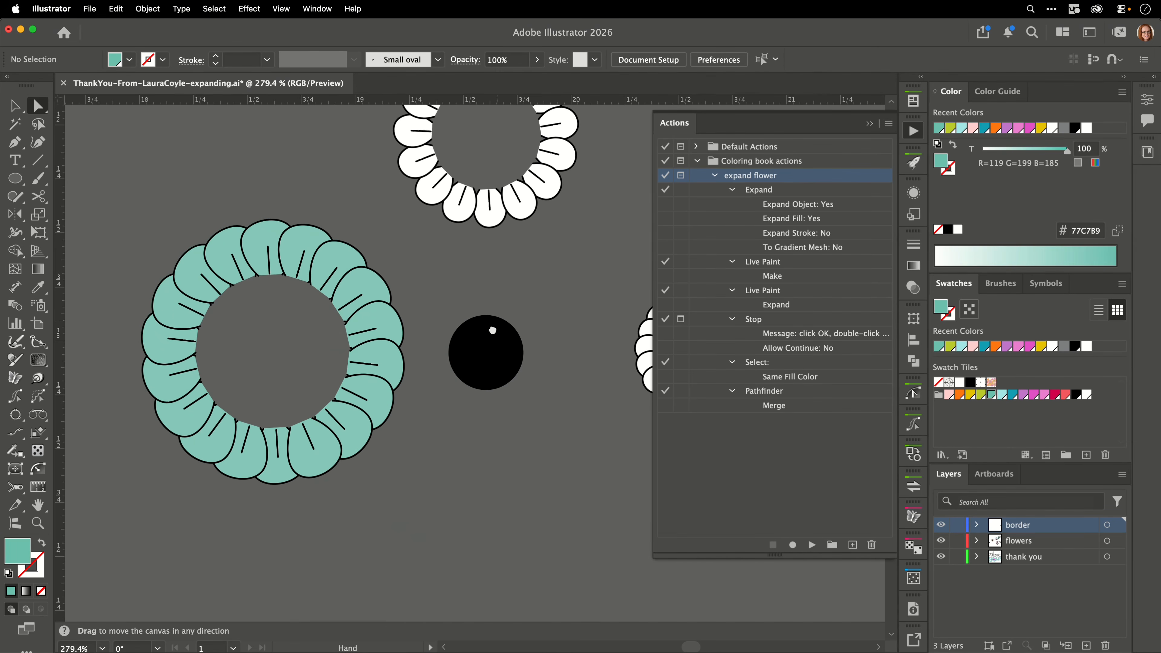
# - Run the "expand flower" action on the medium ring up to its stop message and dismiss the message
pyautogui.moveTo(492, 321); pyautogui.dragTo(323, 443)
pyautogui.press('v')
pyautogui.click(359, 307)
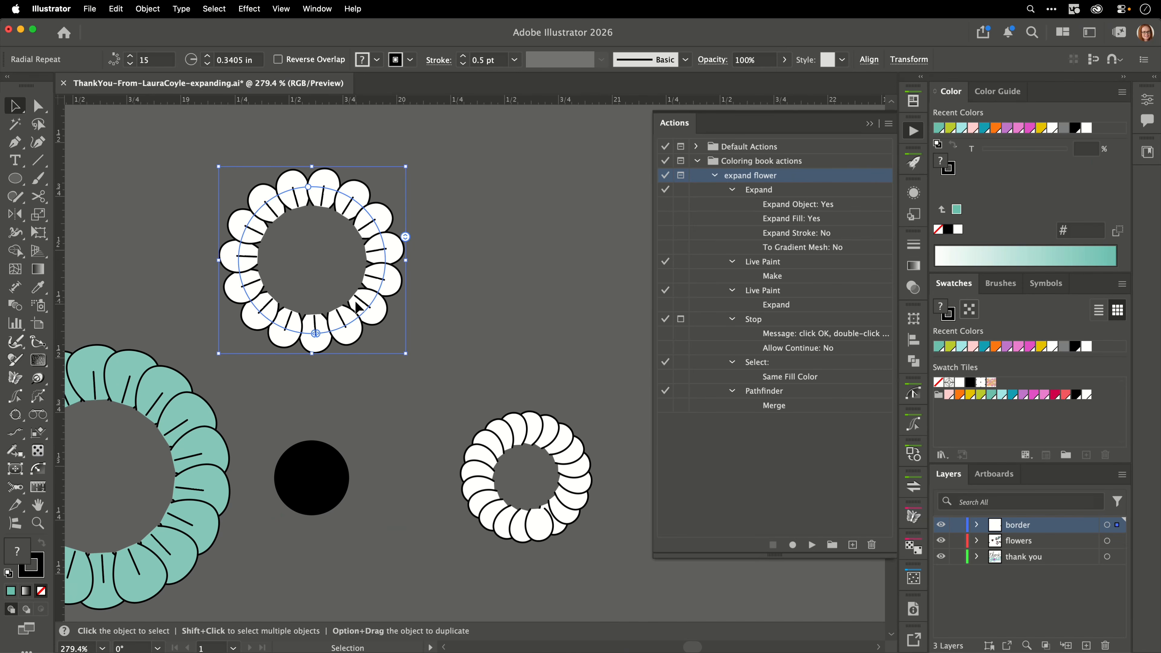
pyautogui.click(814, 546)
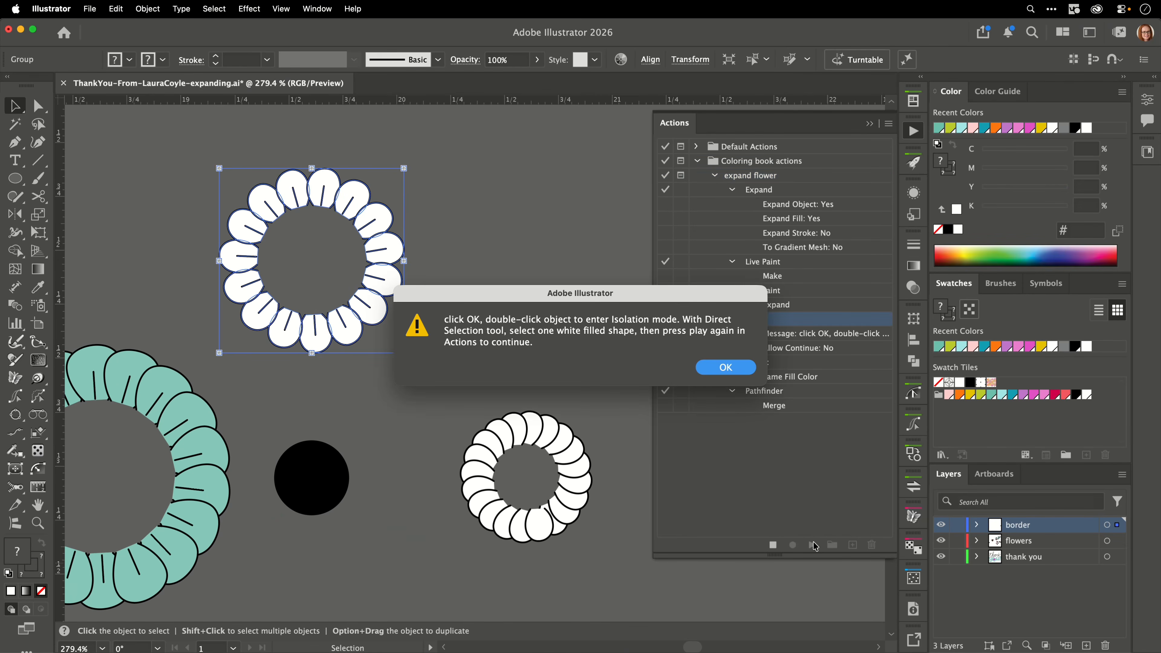
pyautogui.click(726, 368)
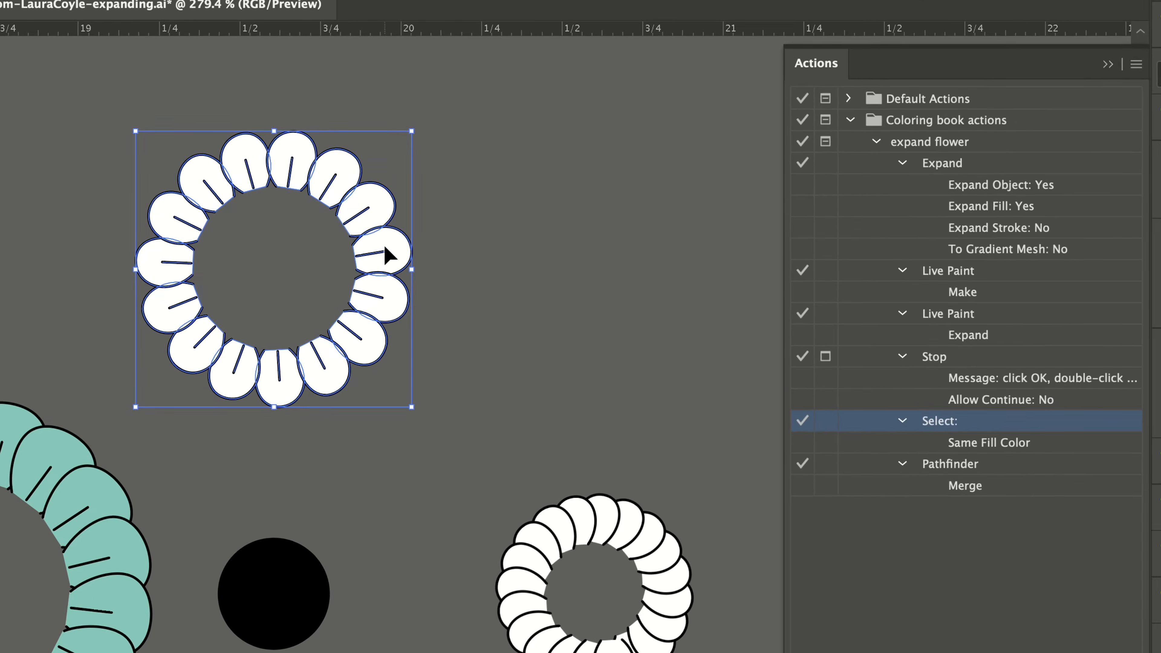
# - Isolate the medium ring's group, directly select one white shape, continue the action through the merge, and leave isolation
pyautogui.doubleClick(401, 257)
pyautogui.press('a')
pyautogui.click(397, 248)
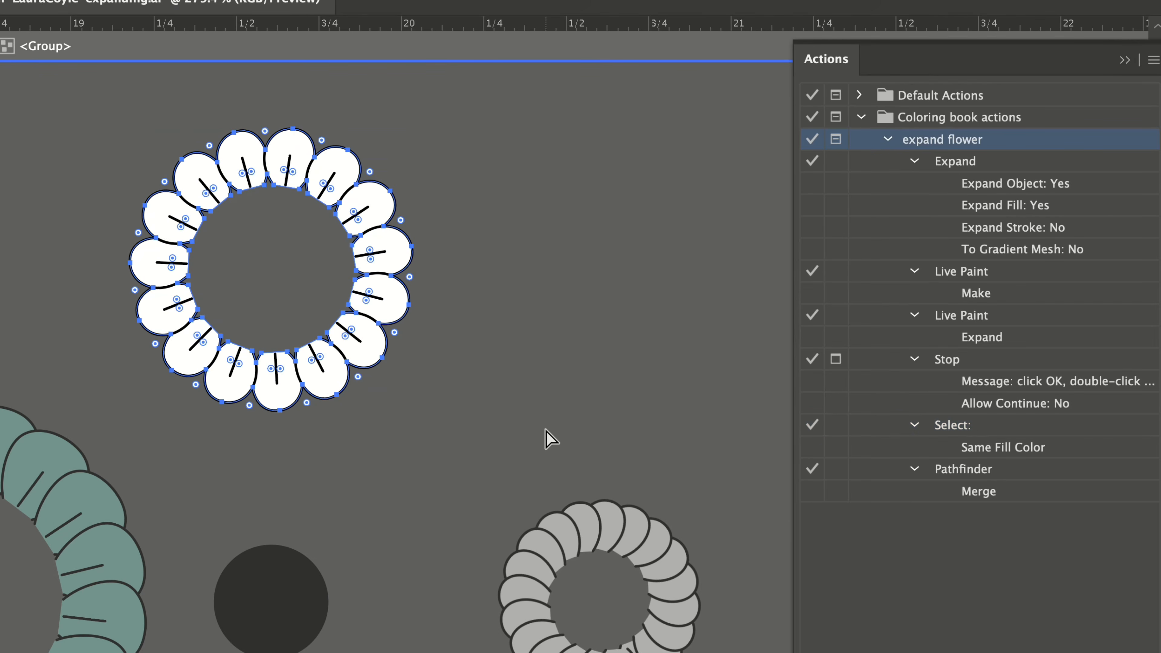
pyautogui.press('v')
pyautogui.doubleClick(537, 413)
# - Run the "expand flower" action on the smallest ring up to its stop message and dismiss the message
pyautogui.moveTo(656, 596); pyautogui.dragTo(798, 563)
pyautogui.moveTo(626, 644); pyautogui.dragTo(437, 502)
pyautogui.click(422, 582)
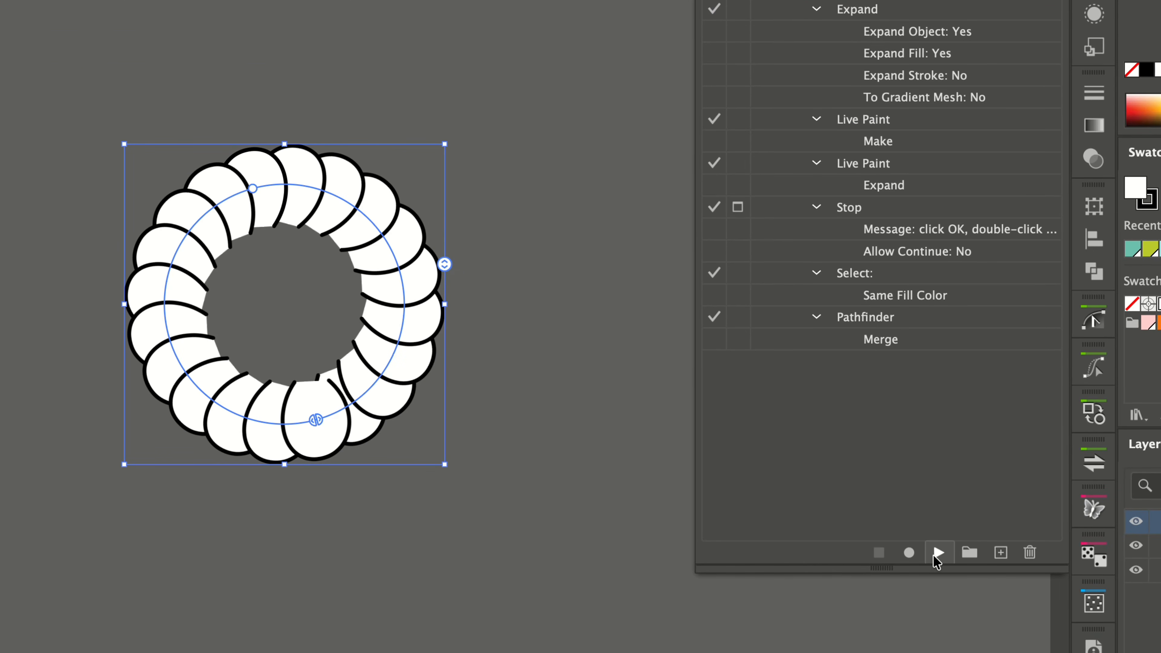
pyautogui.click(935, 554)
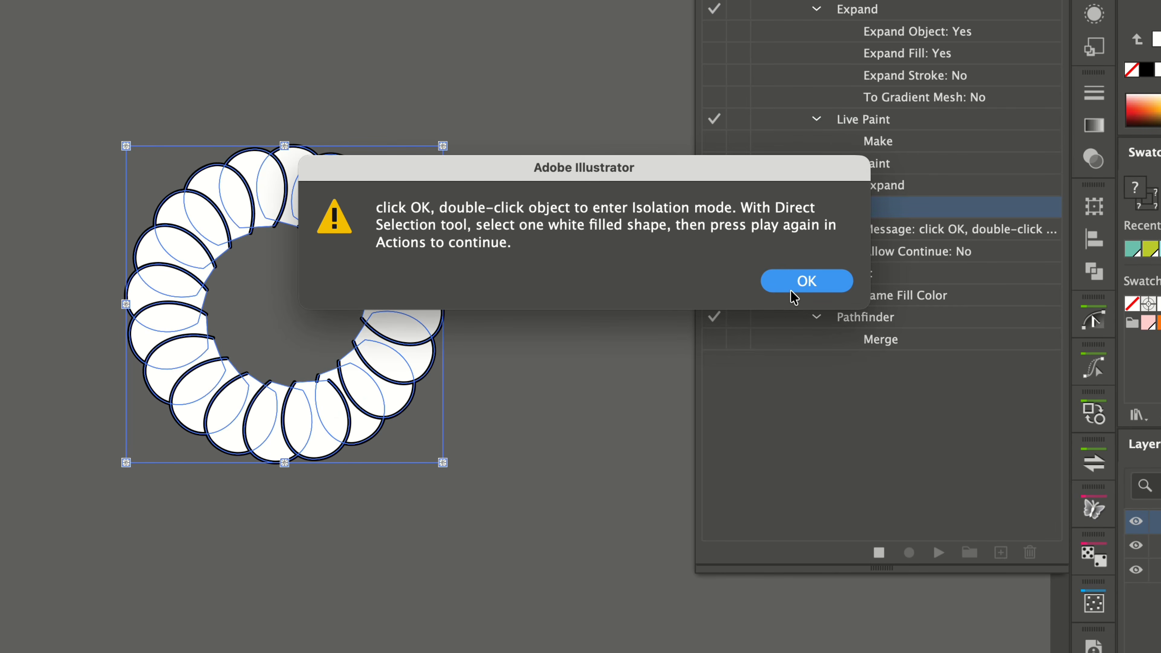
pyautogui.click(794, 287)
# - Isolate the smallest ring's group, directly select one white shape, continue the action through the merge, and exit isolation
pyautogui.doubleClick(407, 246)
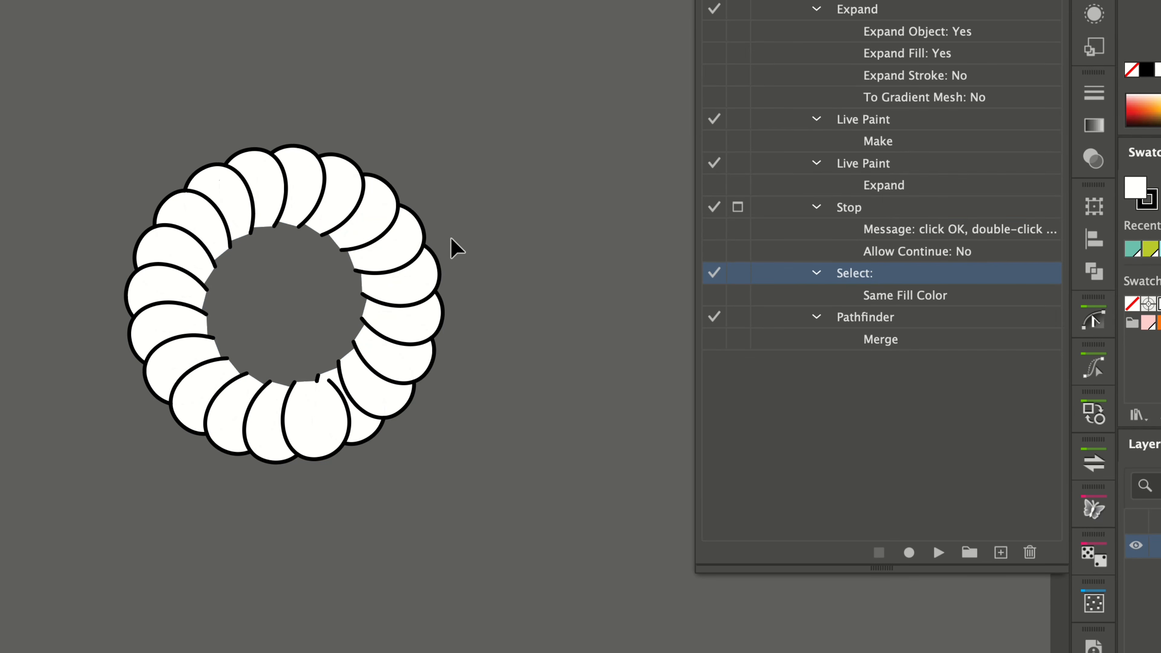
pyautogui.click(410, 247)
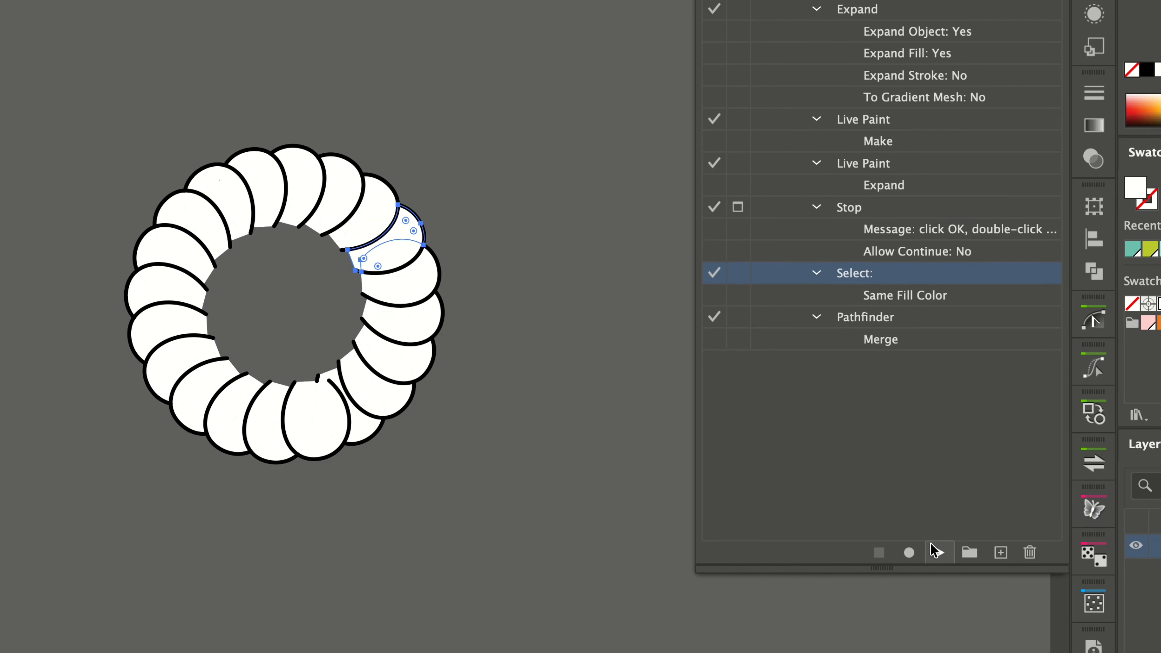
pyautogui.click(936, 553)
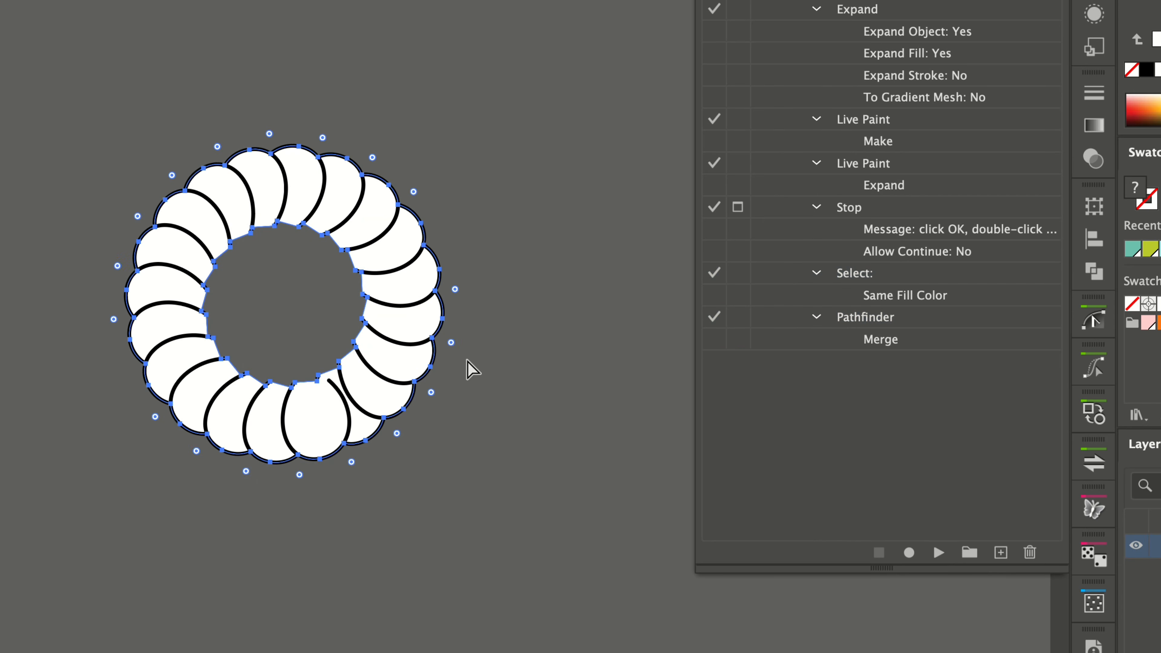
pyautogui.press('v')
pyautogui.doubleClick(513, 354)
pyautogui.moveTo(515, 355); pyautogui.dragTo(432, 426)
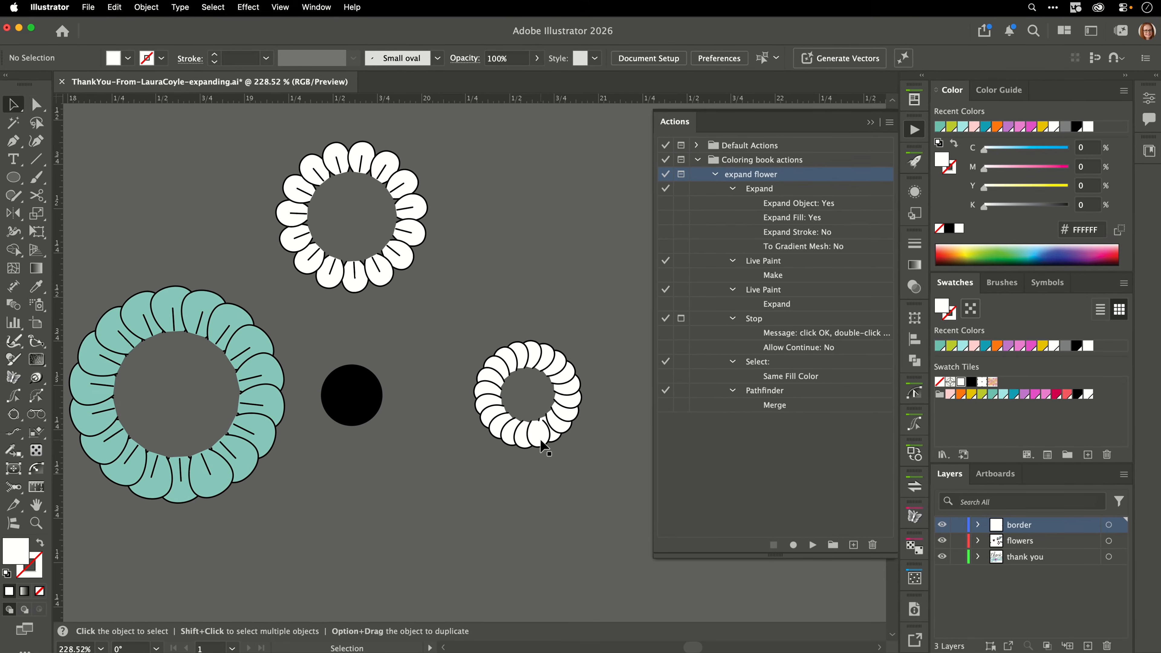
# - Directly select the smallest ring's merged fill and recolor it light aqua (ACEAEA)
pyautogui.press('a')
pyautogui.click(580, 440)
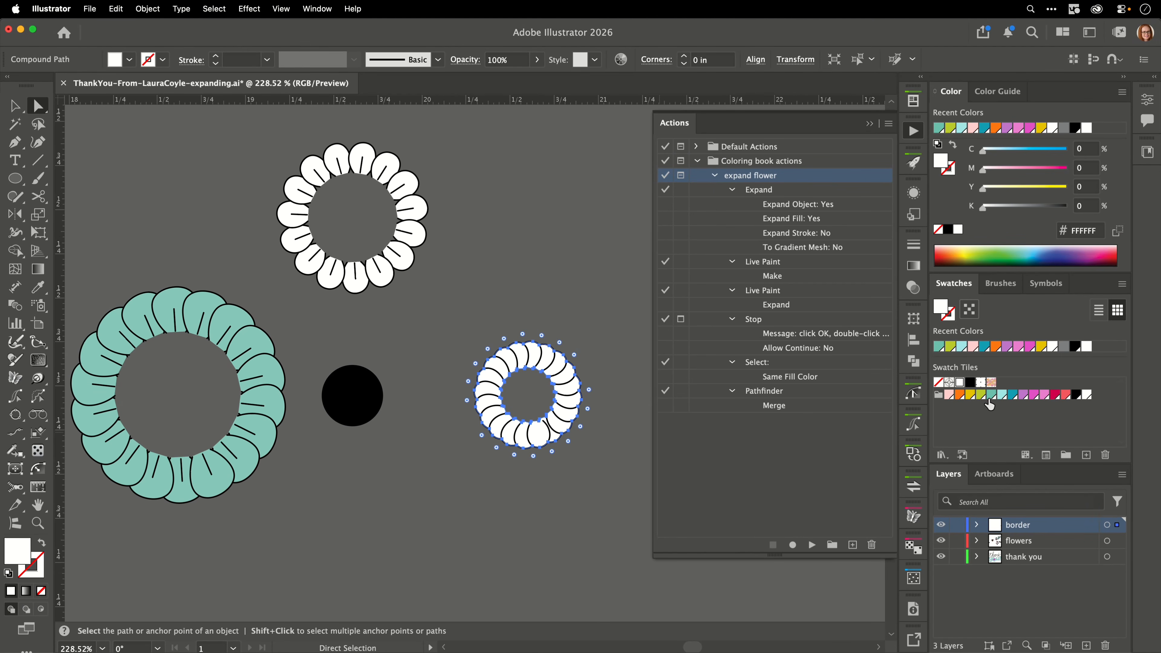
pyautogui.click(1001, 396)
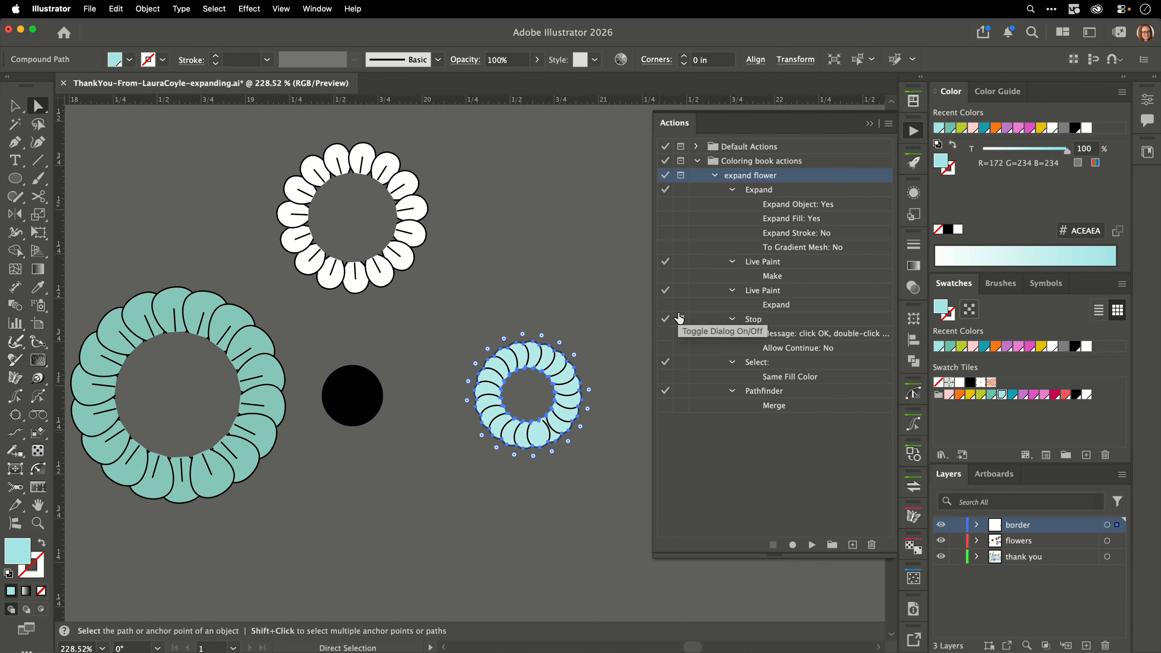
# - Directly select the medium ring's merged fill, recolor it purple (C781D0), and deselect it
pyautogui.click(414, 231)
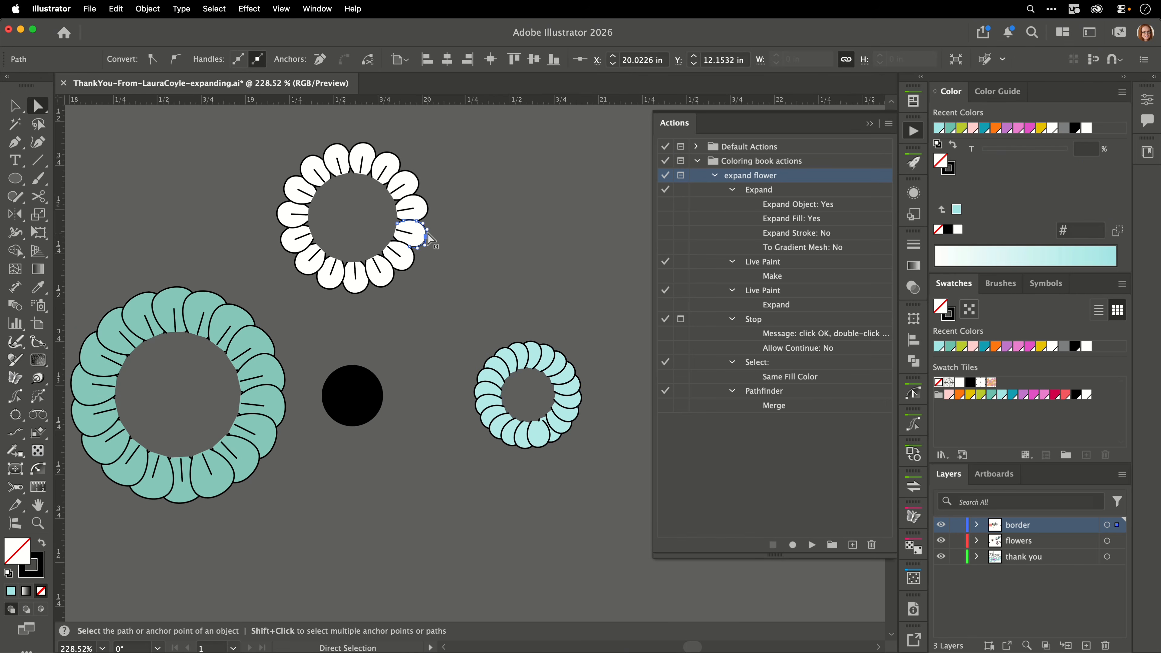
pyautogui.scroll(3, 402, 249)
pyautogui.keyDown('alt'); pyautogui.click(414, 280); pyautogui.keyUp('alt')
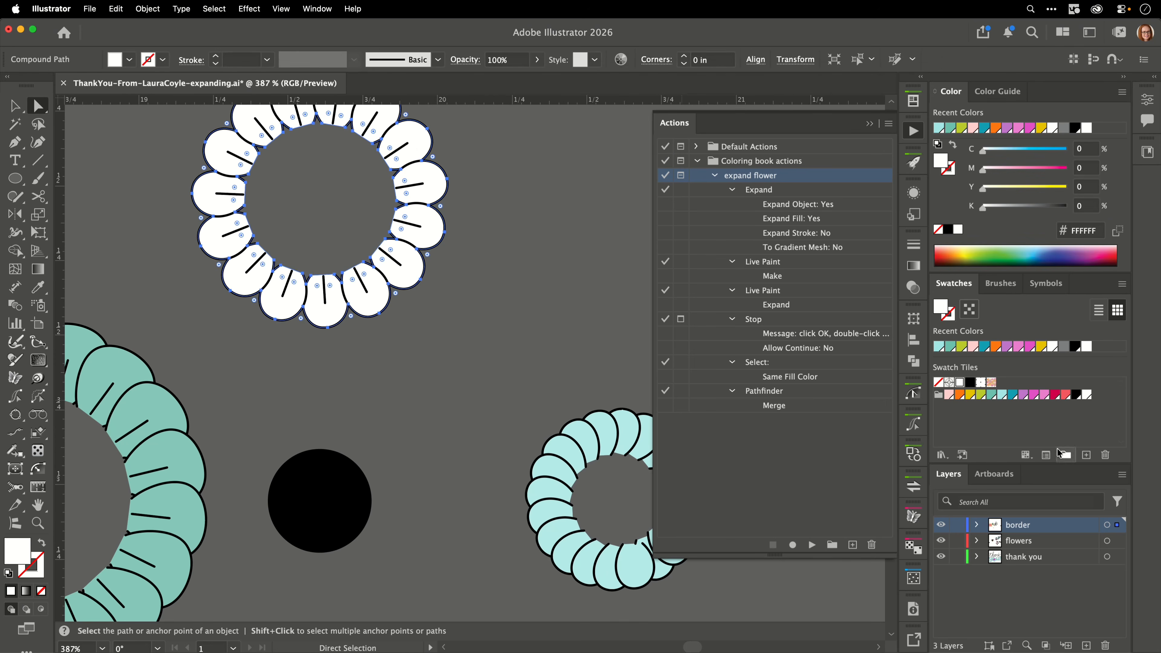
pyautogui.click(1024, 395)
pyautogui.click(539, 371)
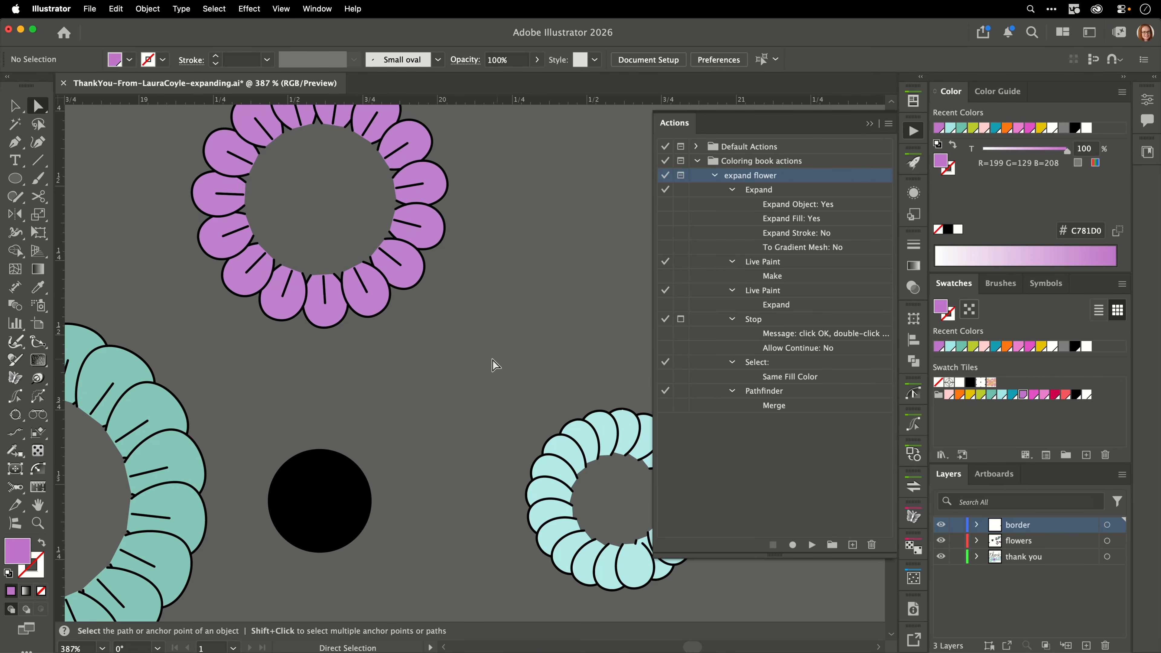
# - Move the purple medium ring and the aqua smallest ring concentrically onto the large teal ring
pyautogui.press('v')
pyautogui.click(359, 312)
pyautogui.hotkey('shift', 'Down')
pyautogui.hotkey('shift', 'Left')
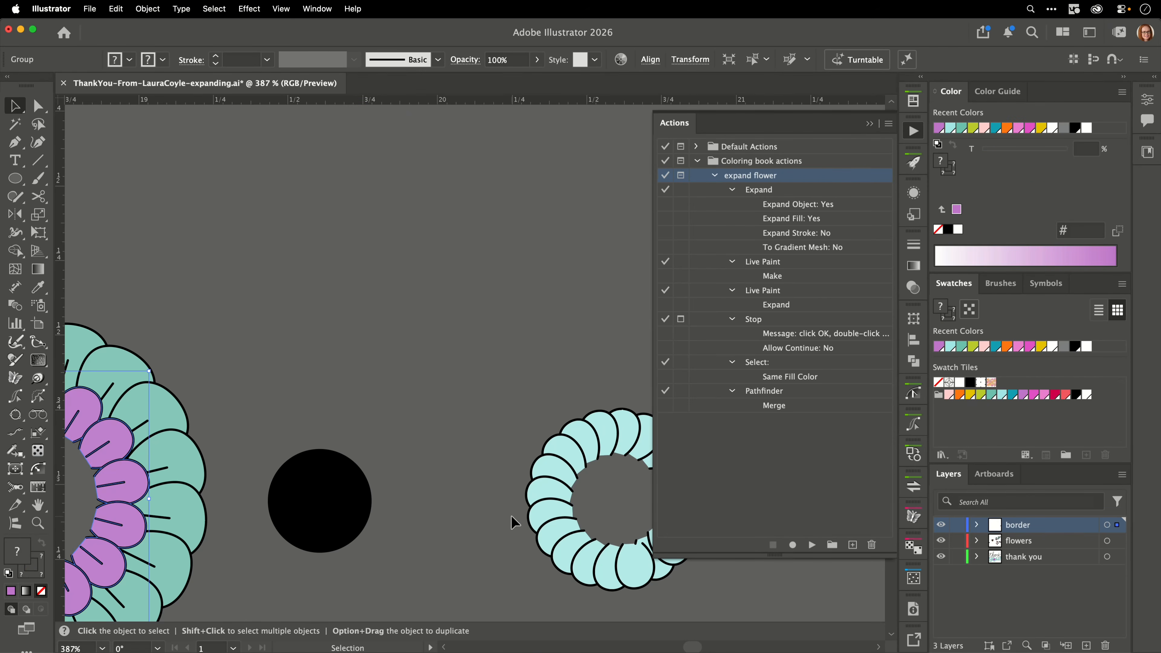
pyautogui.click(547, 511)
pyautogui.hotkey('shift', 'Left')
pyautogui.hotkey('shift', 'Left')
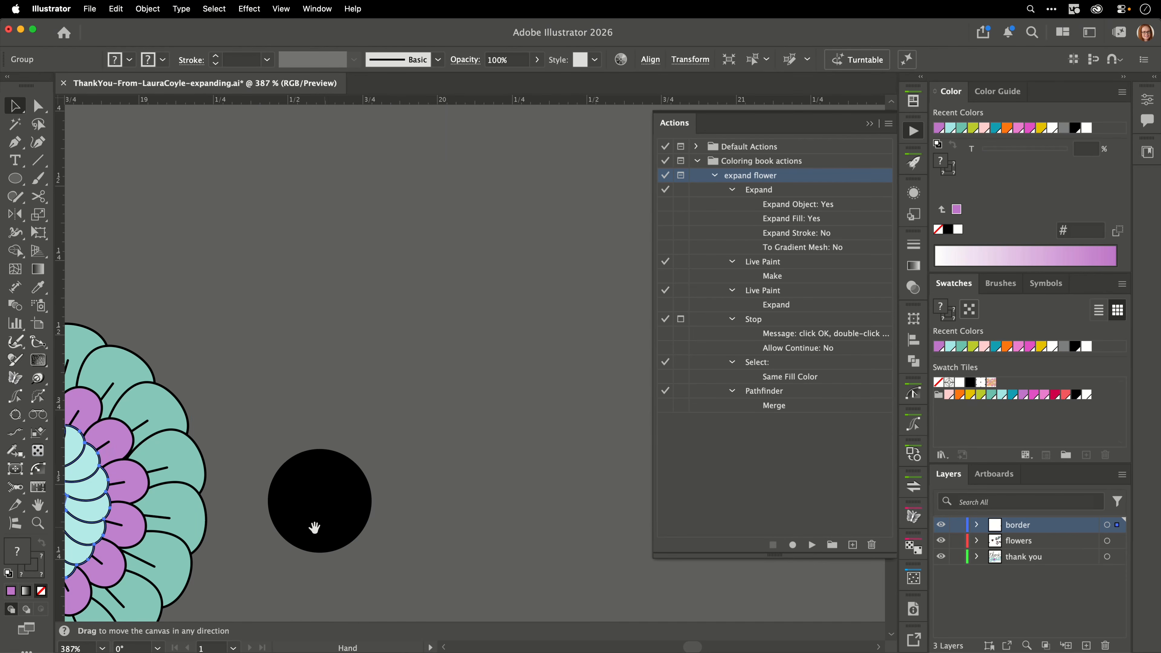
# - Move the black circle into the center of the stacked rings to complete the flower
pyautogui.moveTo(314, 527); pyautogui.dragTo(554, 478)
pyautogui.click(555, 478)
pyautogui.hotkey('shift', 'Left')
pyautogui.click(527, 526)
pyautogui.moveTo(542, 417); pyautogui.dragTo(336, 529)
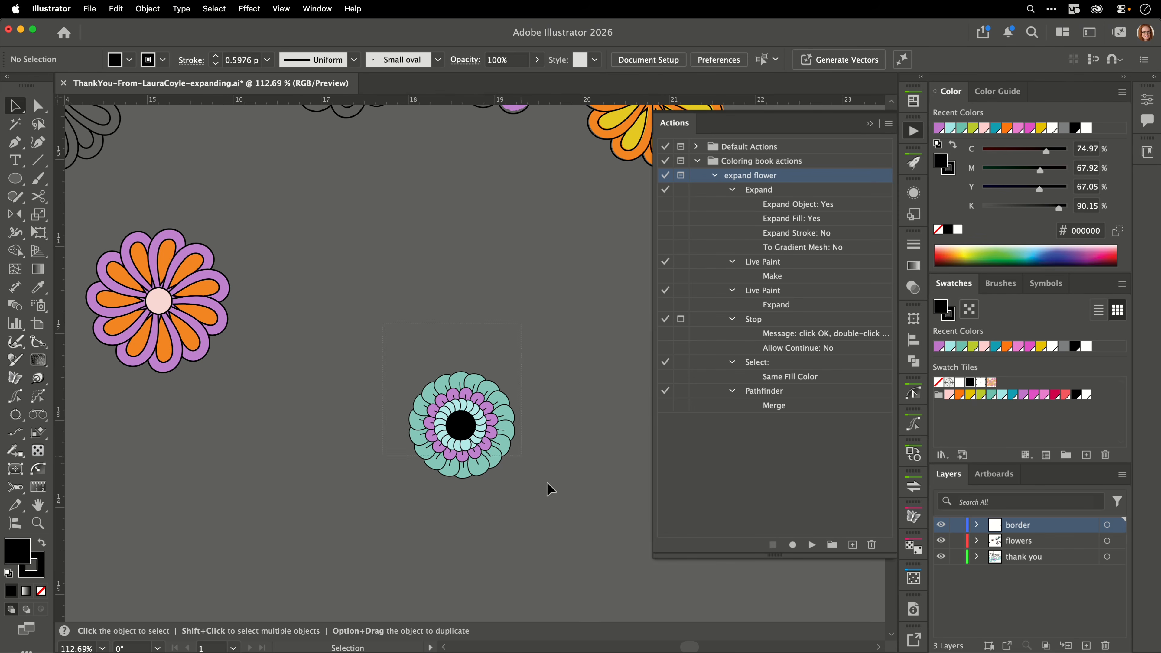
# - Place a copy of the assembled teal flower overlapping the edge of the purple and orange flower
pyautogui.click(463, 457)
pyautogui.moveTo(463, 457); pyautogui.dragTo(254, 398)
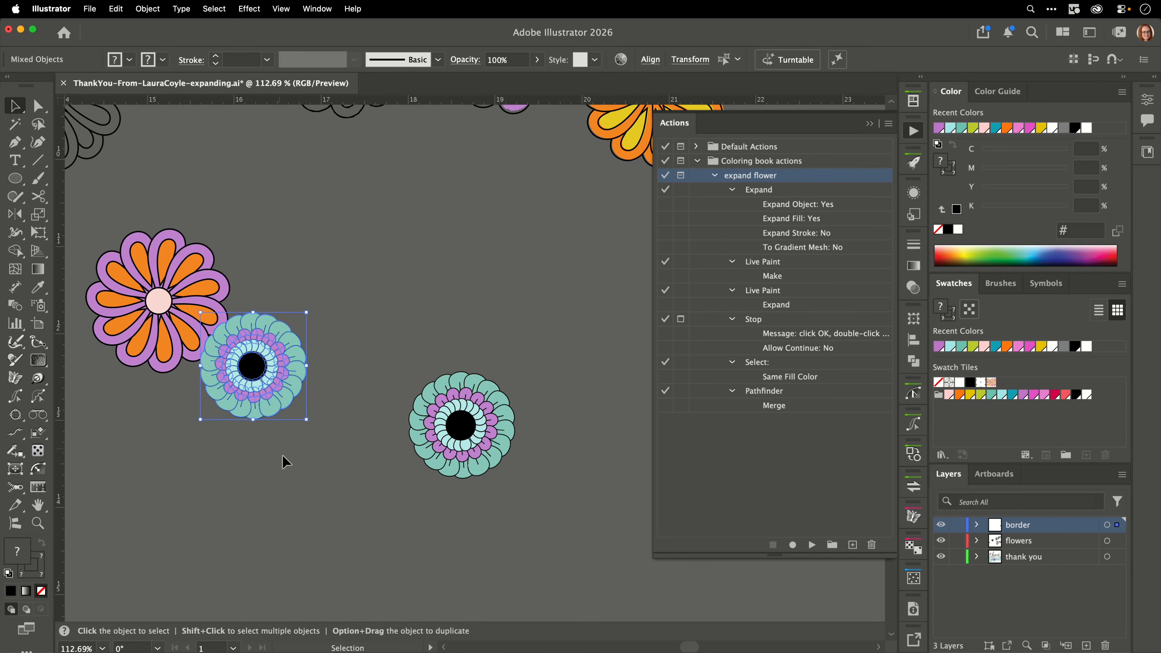
pyautogui.click(283, 462)
pyautogui.moveTo(283, 495); pyautogui.dragTo(472, 529)
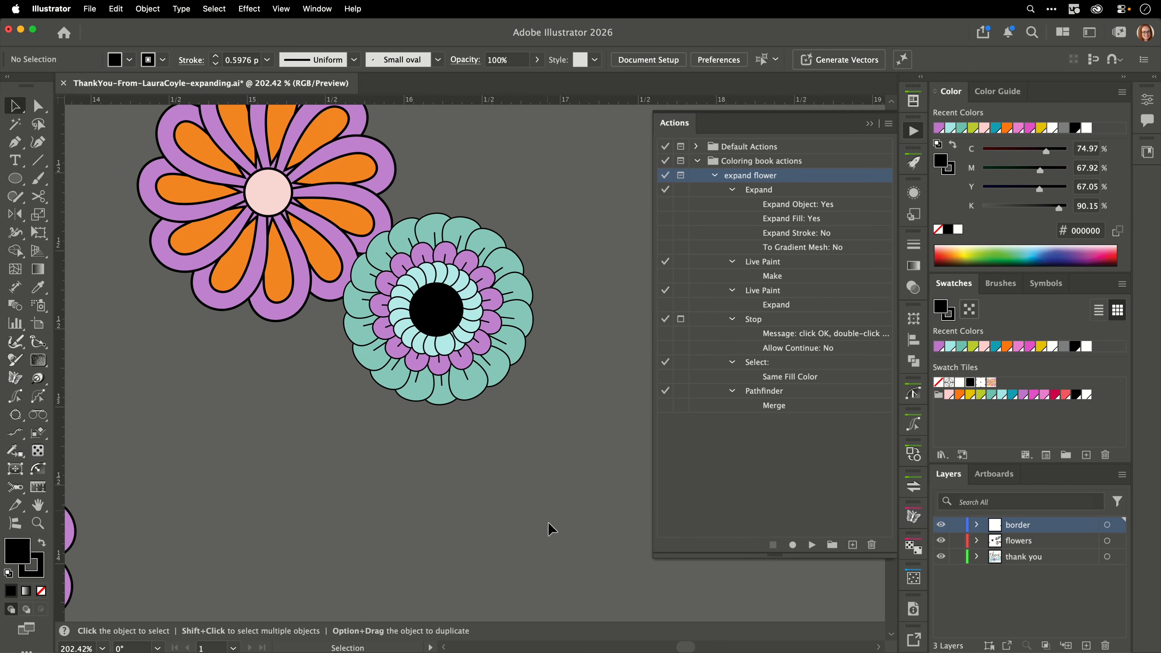
pyautogui.moveTo(530, 438); pyautogui.dragTo(522, 564)
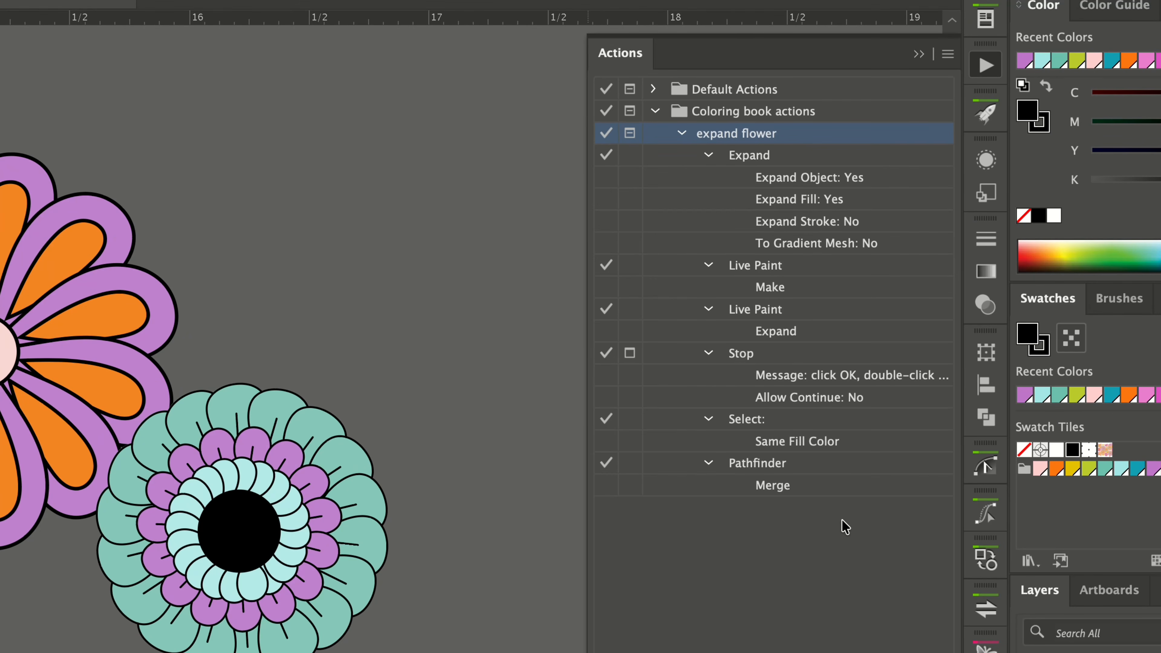
# - Widen the action list, review the Stop command's message settings without changing them, and locate the Insert Stop command
pyautogui.moveTo(587, 652); pyautogui.dragTo(315, 652)
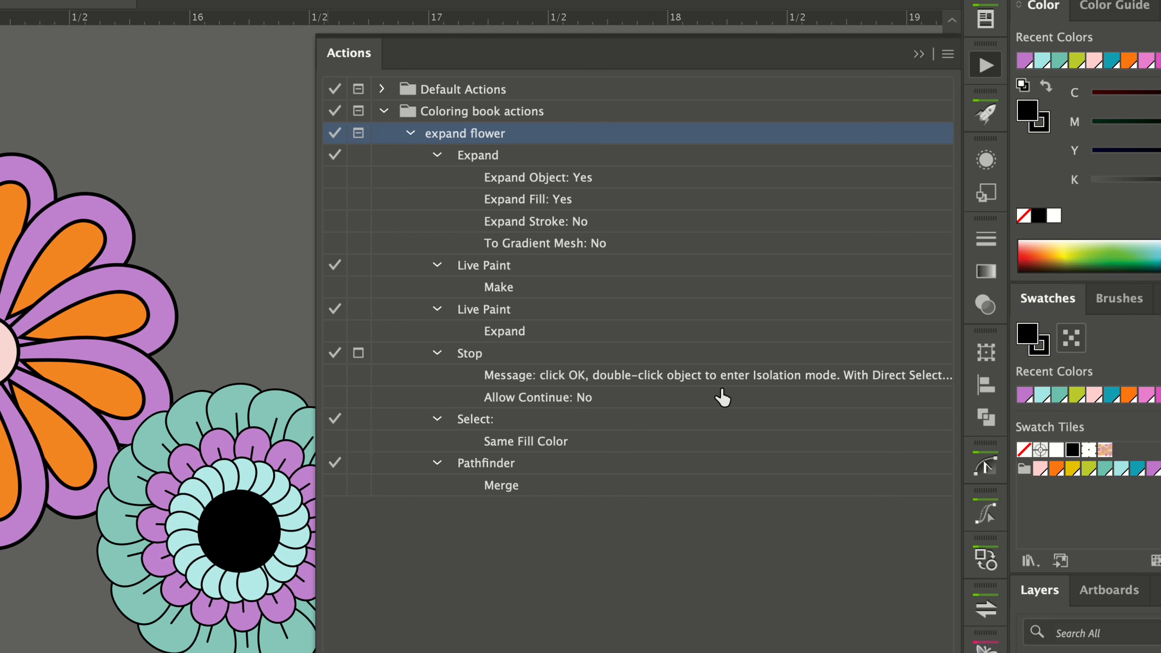
pyautogui.doubleClick(493, 361)
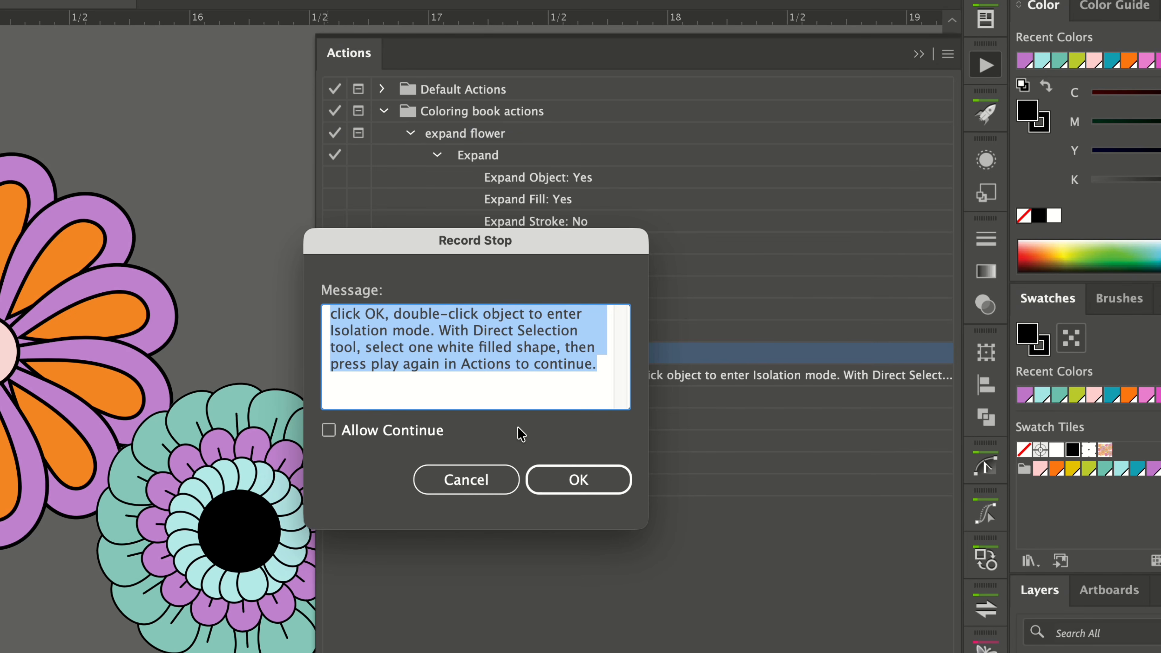
pyautogui.click(500, 483)
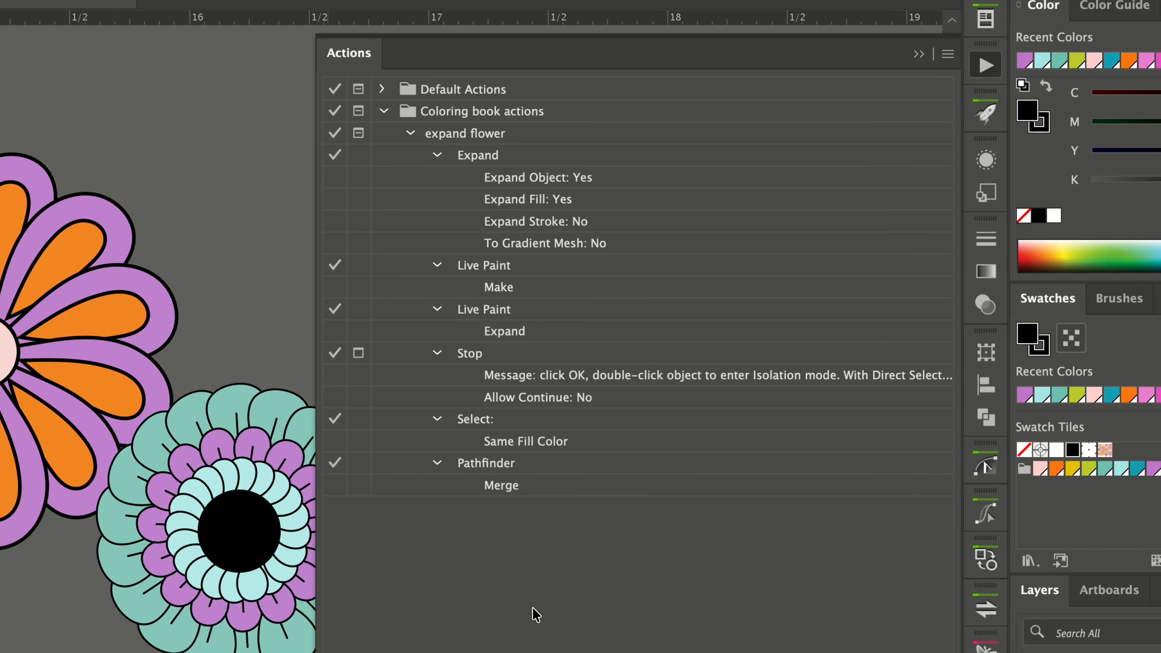
pyautogui.click(948, 54)
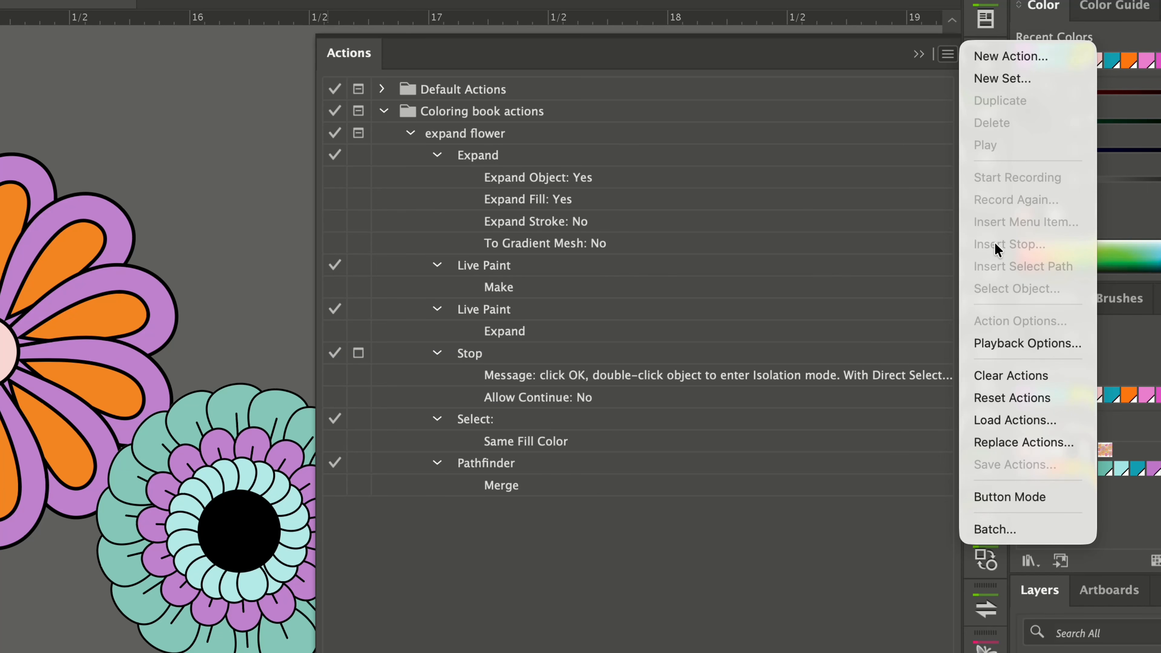
pyautogui.click(747, 594)
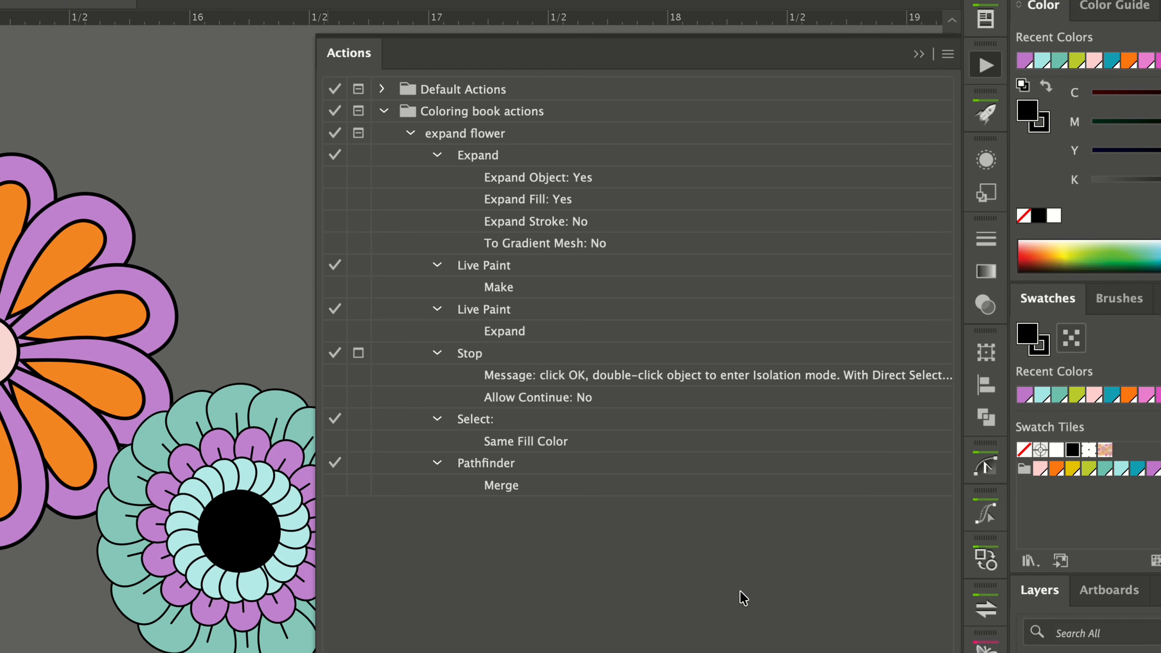
# - Collapse the action list and view the finished "thank you!" flower bouquet artwork
pyautogui.click(917, 56)
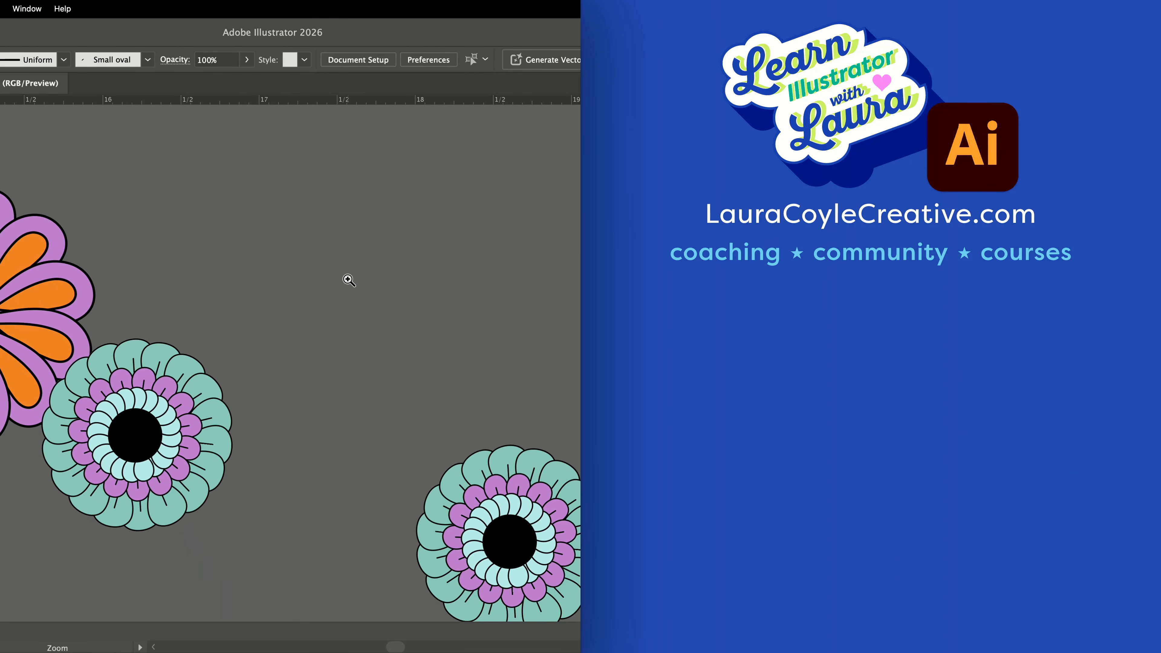
pyautogui.scroll(-5, 342, 281)
pyautogui.moveTo(13, 242); pyautogui.dragTo(459, 484)
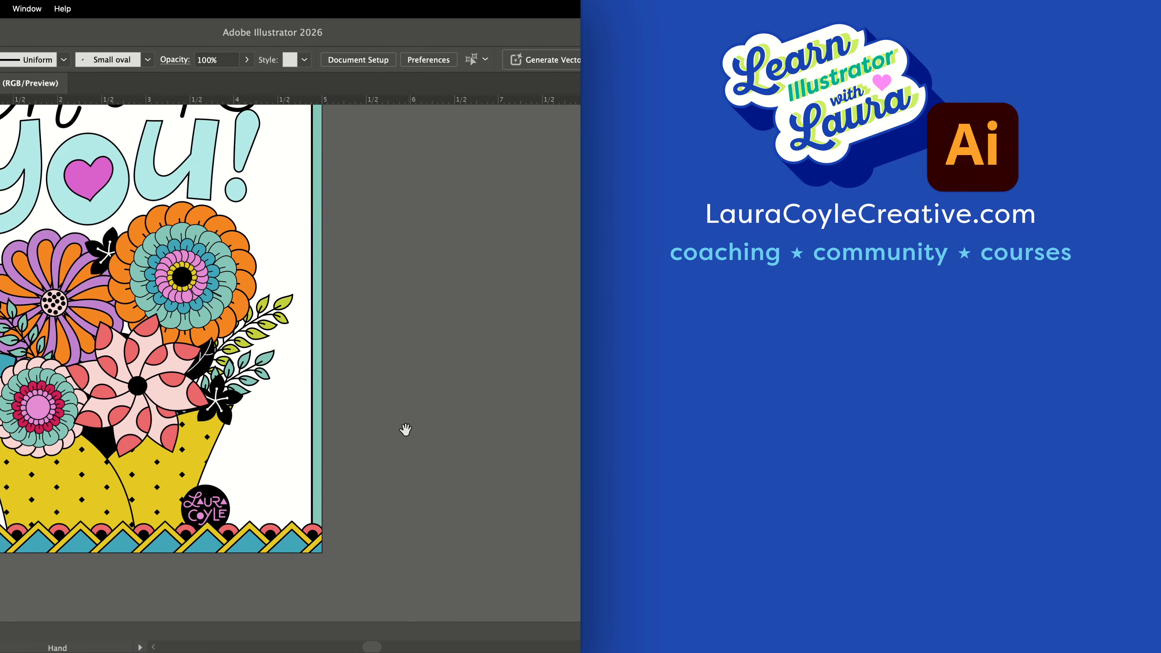
pyautogui.moveTo(404, 430); pyautogui.dragTo(512, 471)
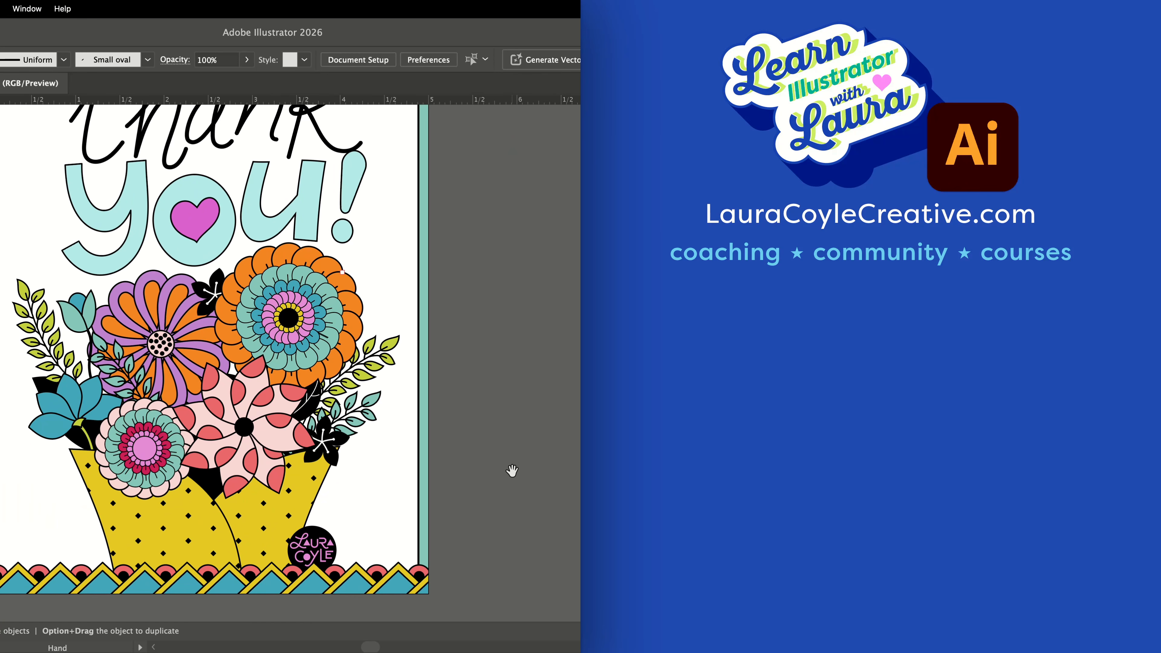